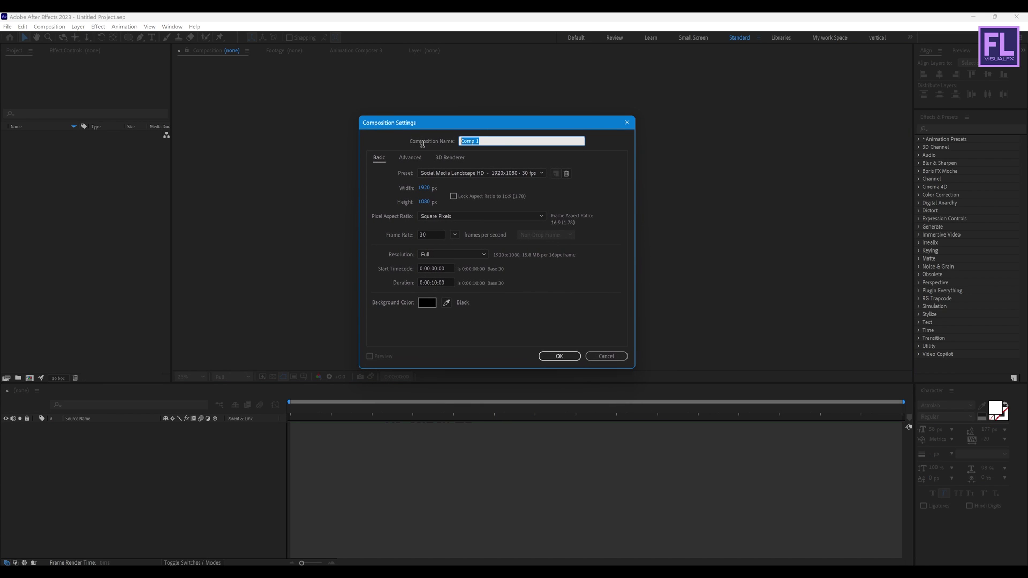
Create a 1920x1080, 30 fps, 10-second composition named Logo Animation.
type("Logo Animation")
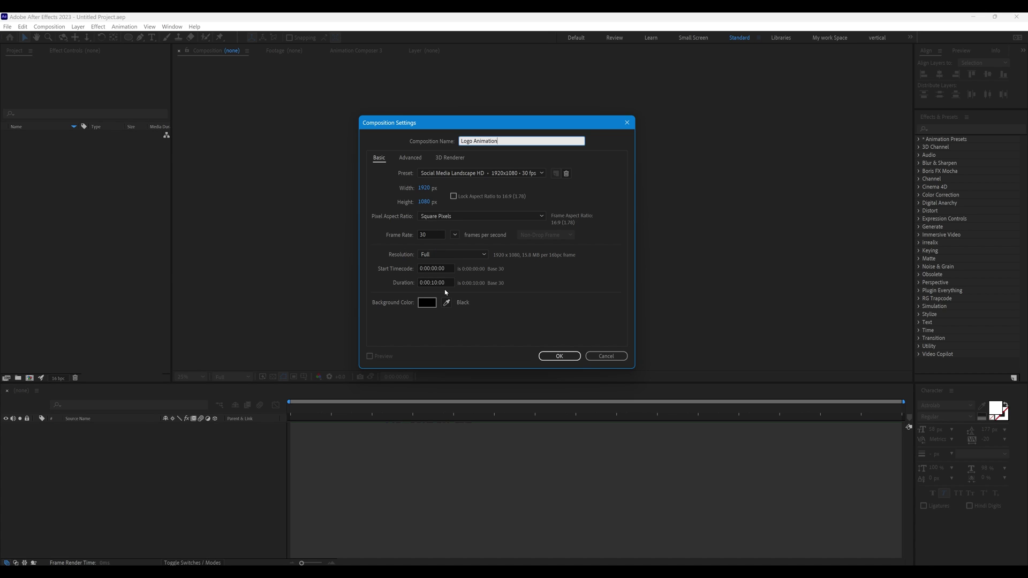
left_click(559, 357)
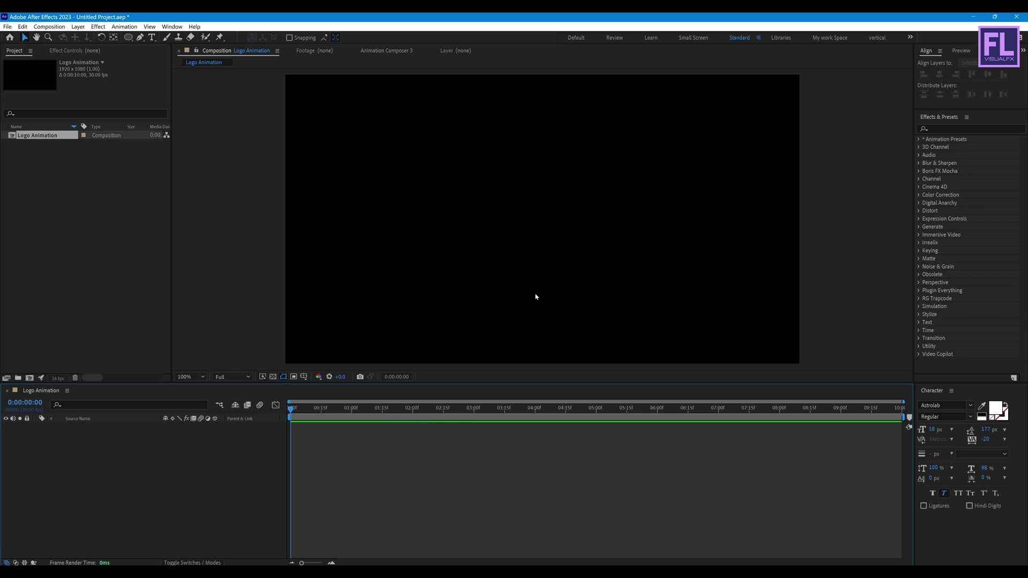
Import the LOGO image from the Tutrial 55 folder and add it as a layer in the Logo Animation composition.
key("alt+Tab")
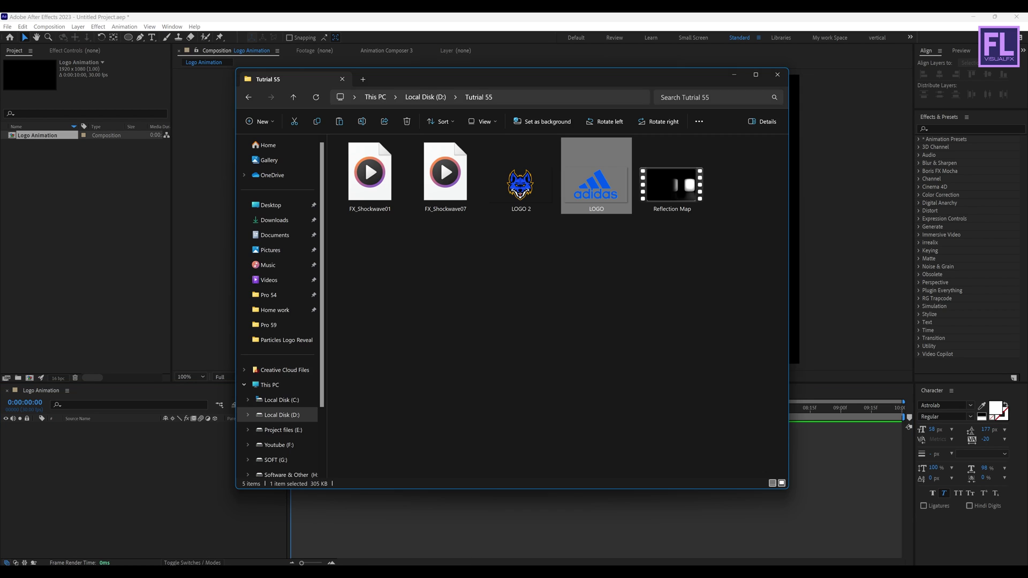
left_click_drag(596, 177, 103, 199)
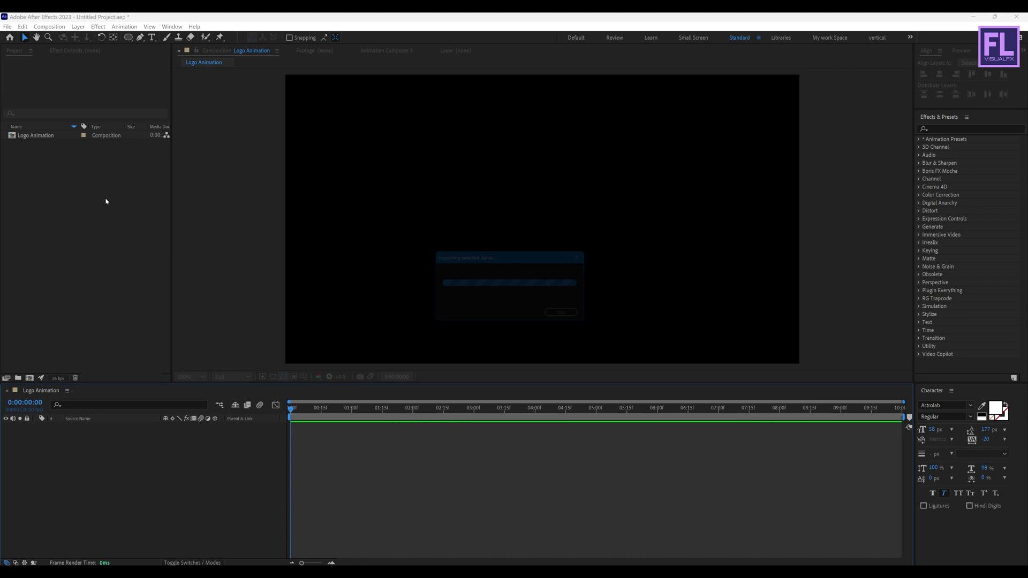
left_click_drag(33, 137, 88, 455)
key("s")
left_click_drag(173, 435, 176, 438)
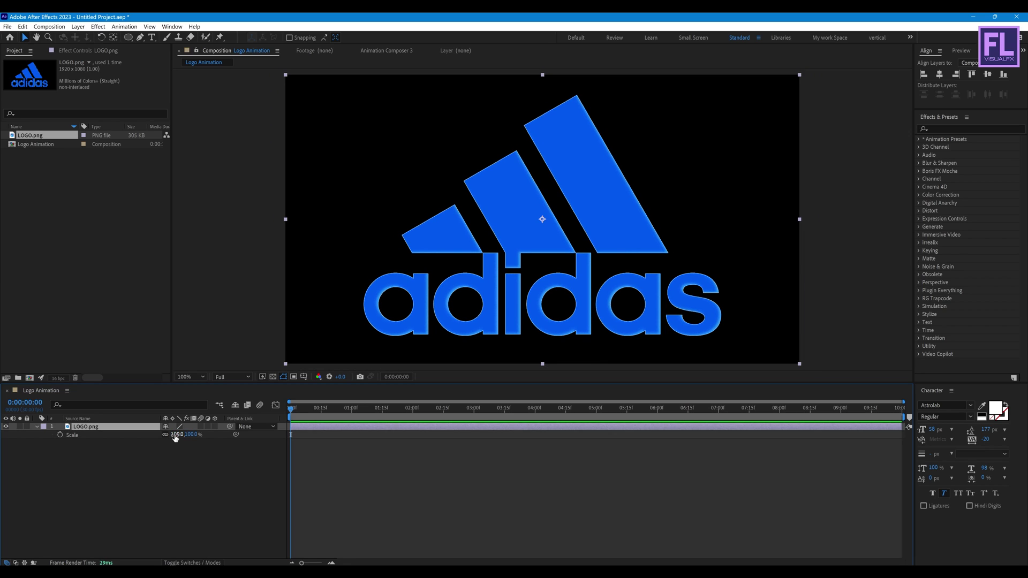
left_click(37, 427)
Pre-compose the LOGO.png layer into a composition named logo, moving all attributes into it.
right_click(85, 430)
left_click(117, 367)
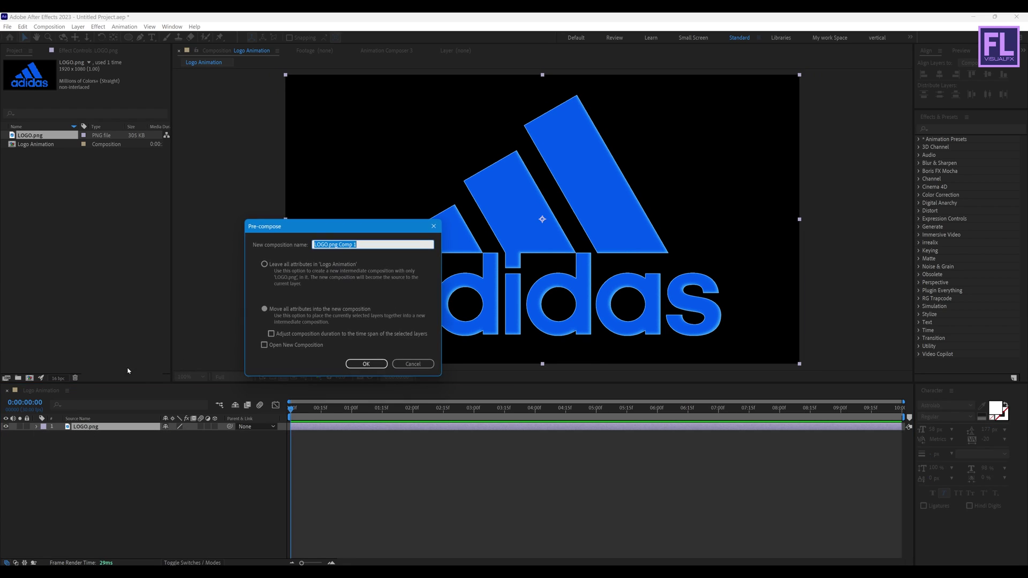
left_click(280, 314)
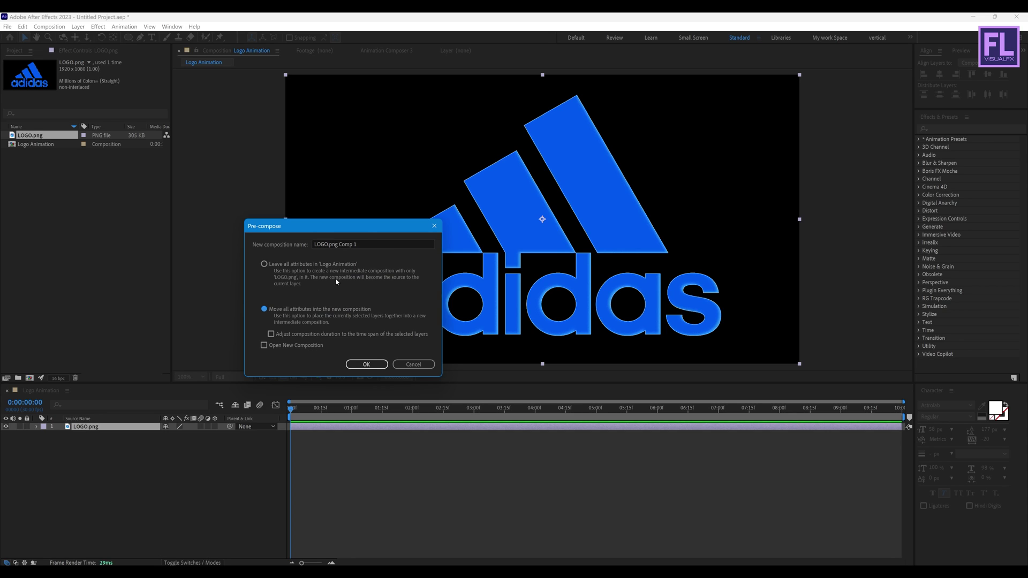
left_click(369, 242)
type("log")
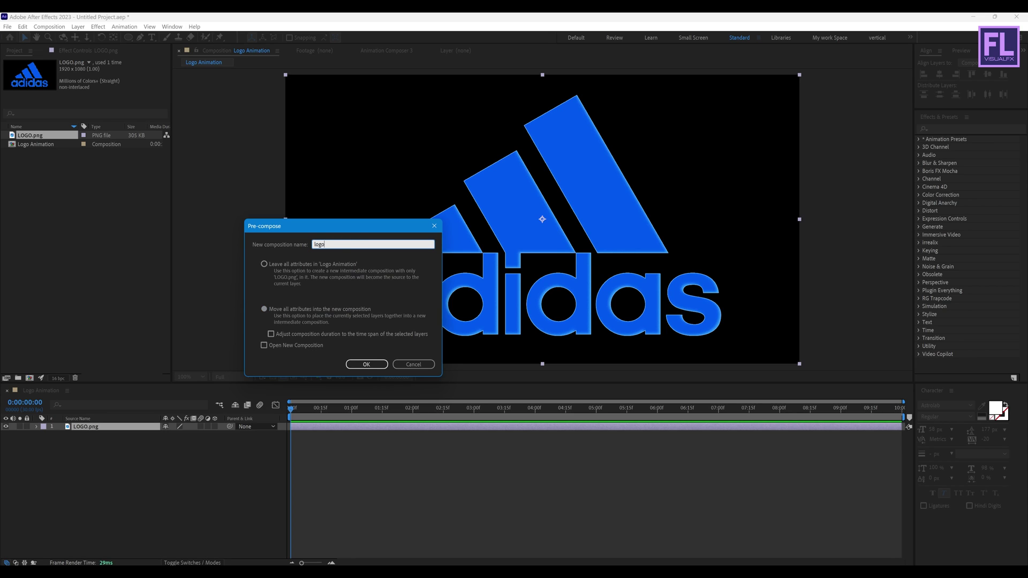
type("o")
left_click(368, 364)
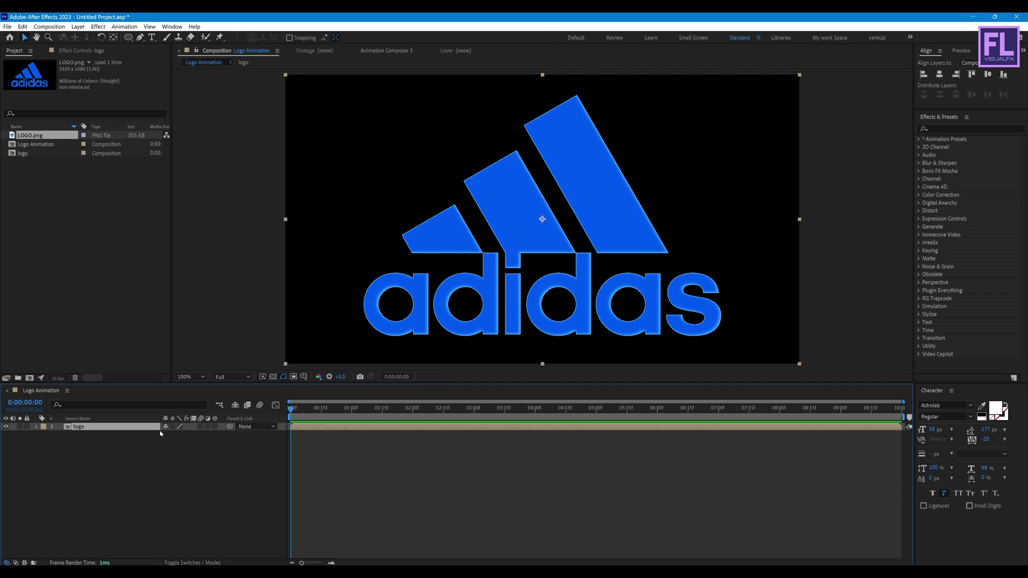
Scale the logo layer down to 35% and shift it slightly upward in the frame.
key("s")
left_click_drag(177, 435, 149, 441)
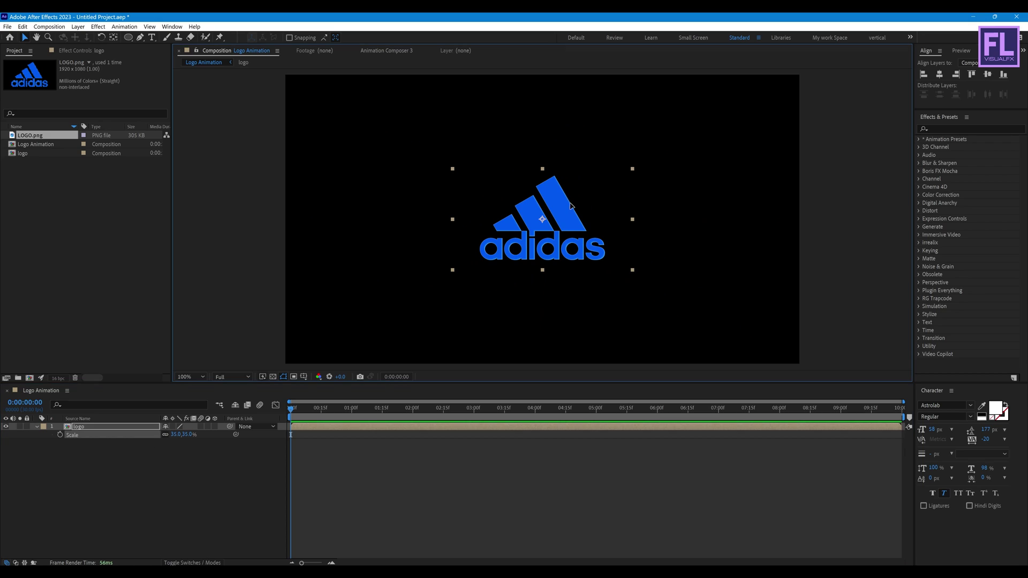
left_click_drag(571, 207, 571, 197)
left_click(103, 457)
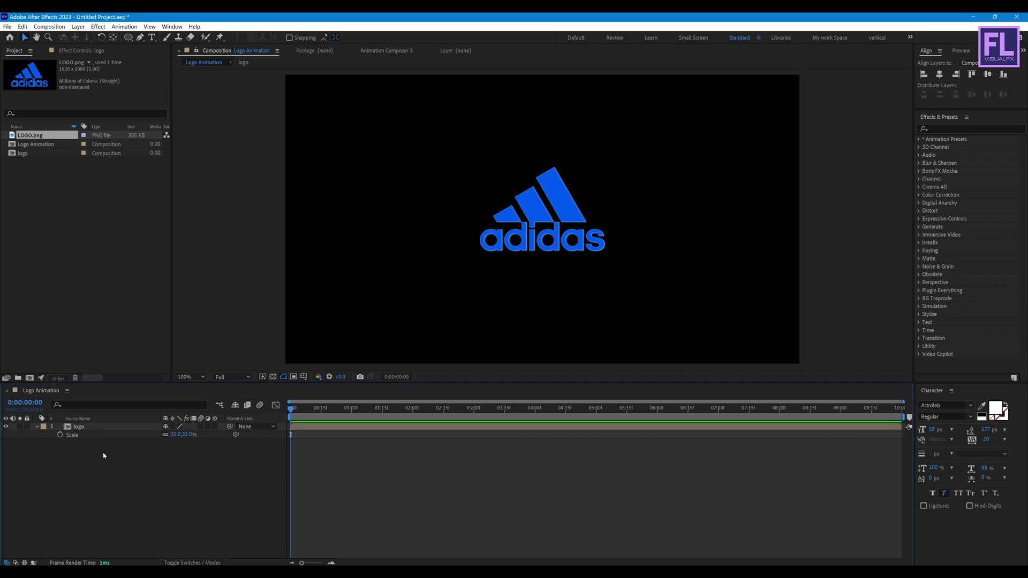
Pre-compose the logo layer into a composition named Logo_particles, moving all attributes into it.
left_click(94, 426)
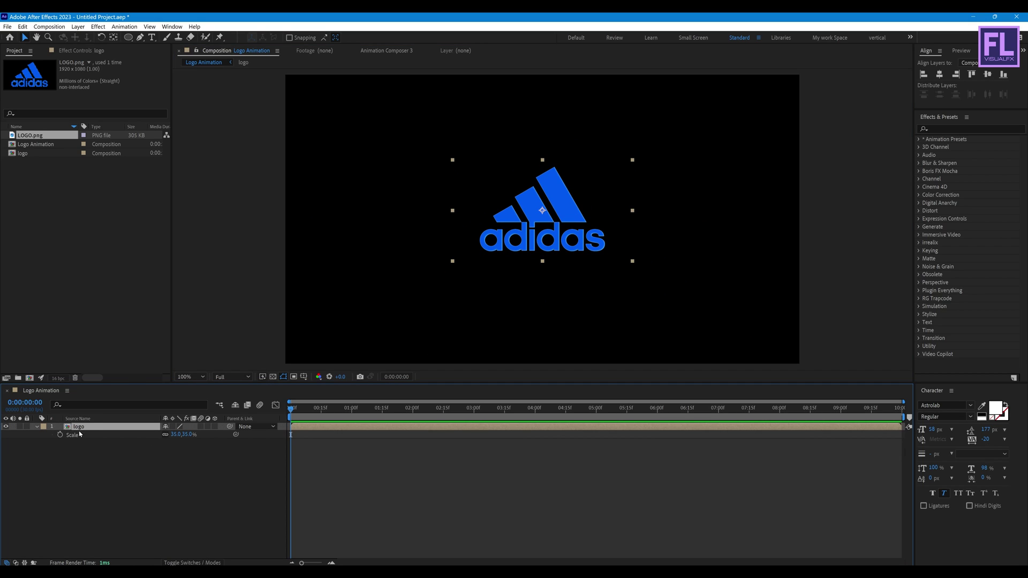
left_click(36, 427)
right_click(92, 427)
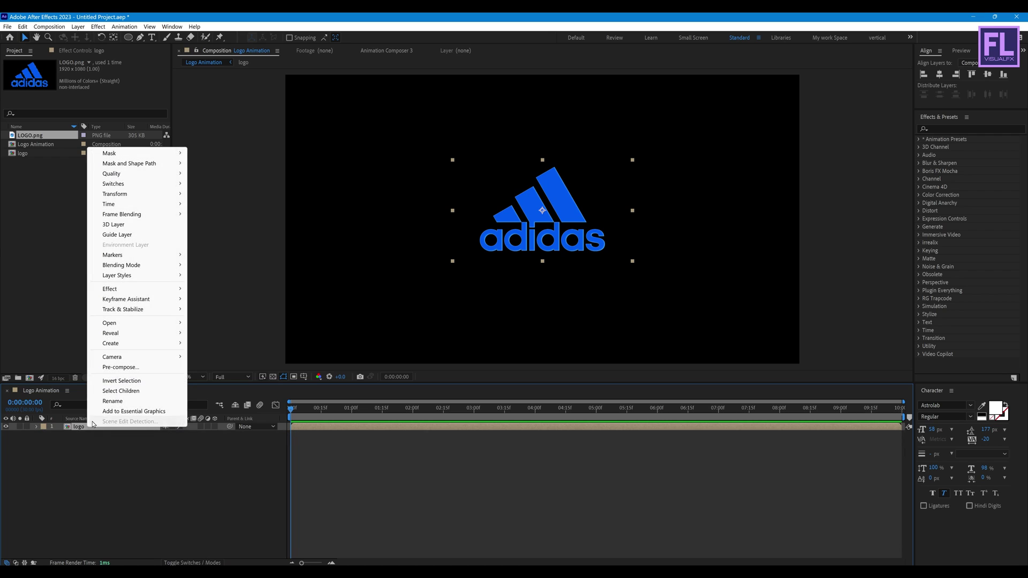
left_click(122, 368)
left_click(311, 313)
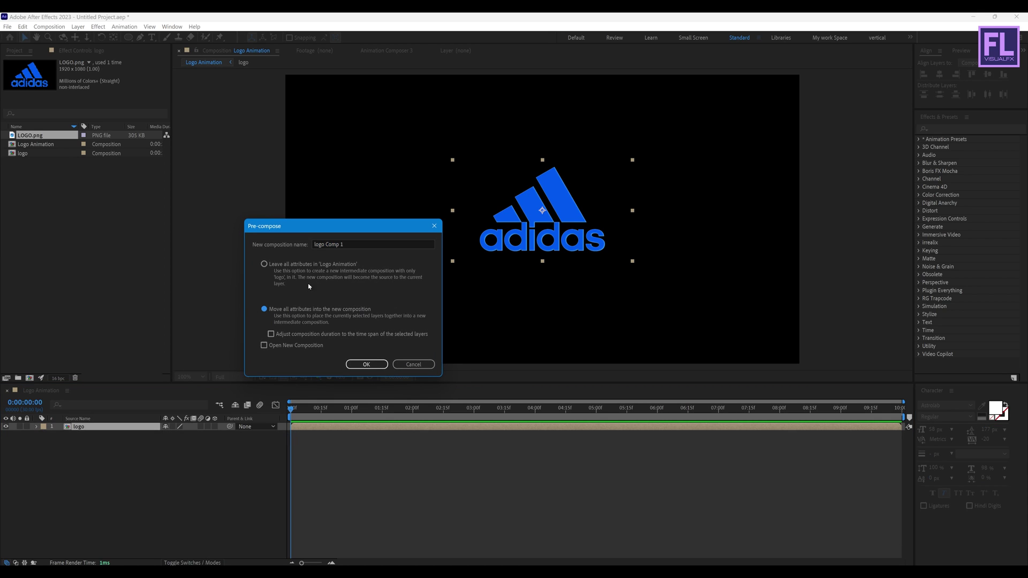
left_click(355, 242)
type("Logo_particles")
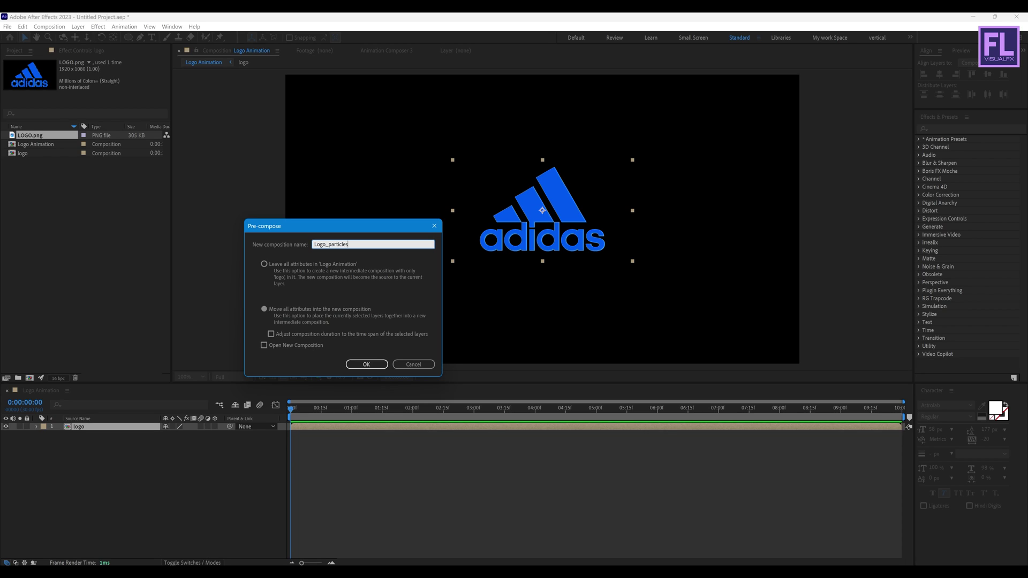
left_click(363, 365)
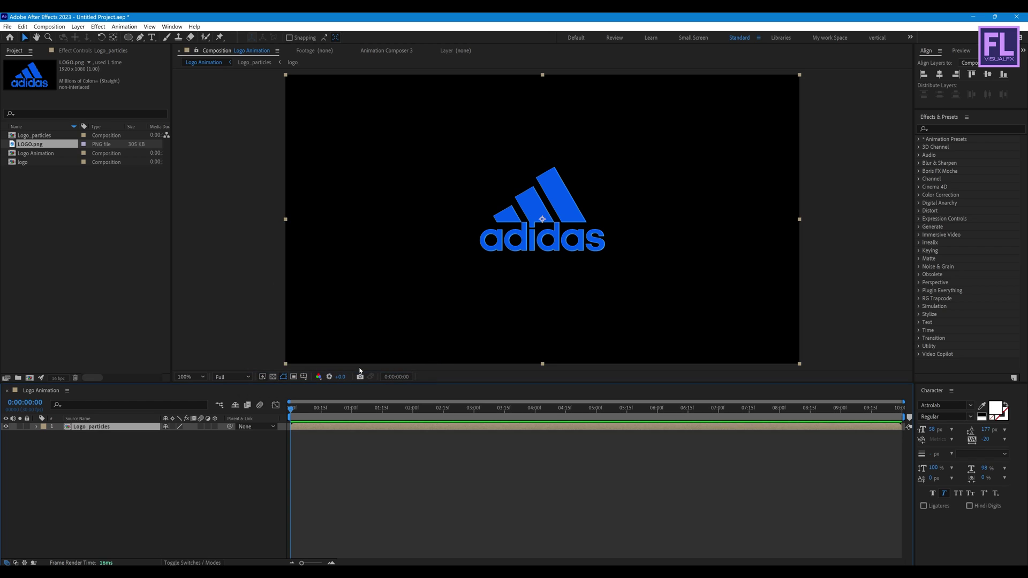
Find the CC Ball Action effect and apply it to the Logo_particles layer.
left_click(951, 128)
type("cc bal")
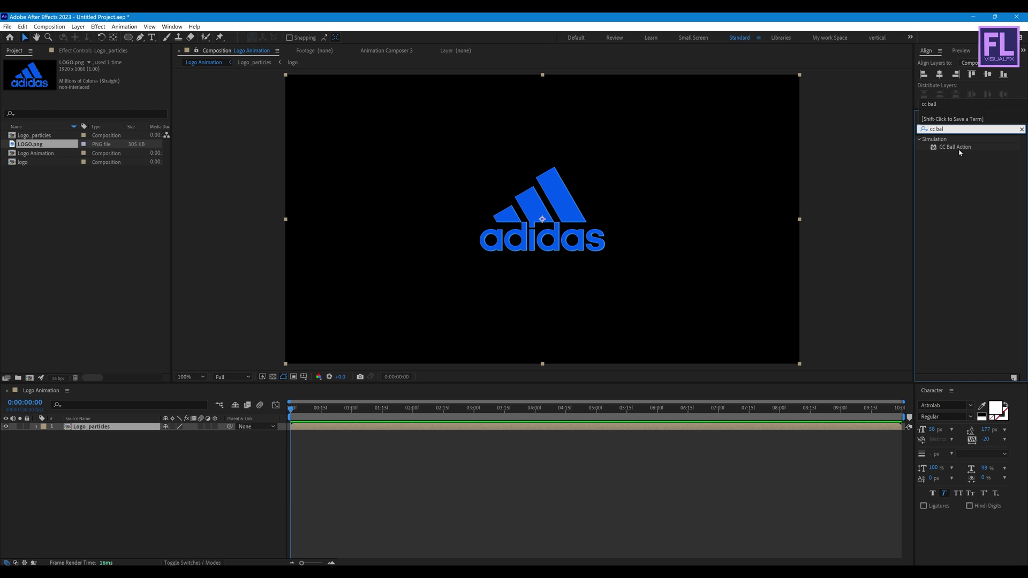
left_click_drag(956, 148, 554, 209)
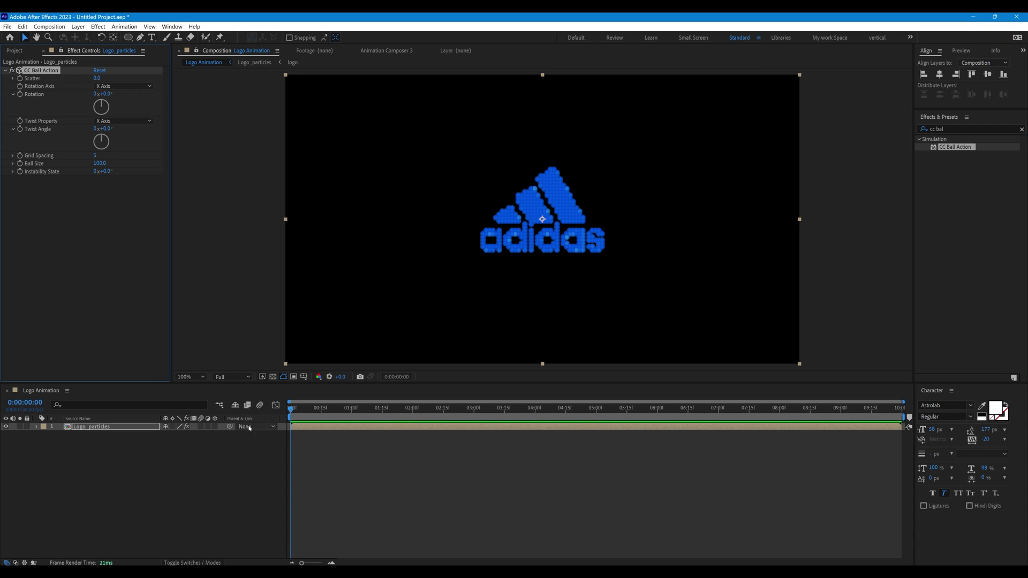
Set CC Ball Action's Ball Size to 70 and Grid Spacing to 4.
left_click(100, 163)
type("80")
key("Return")
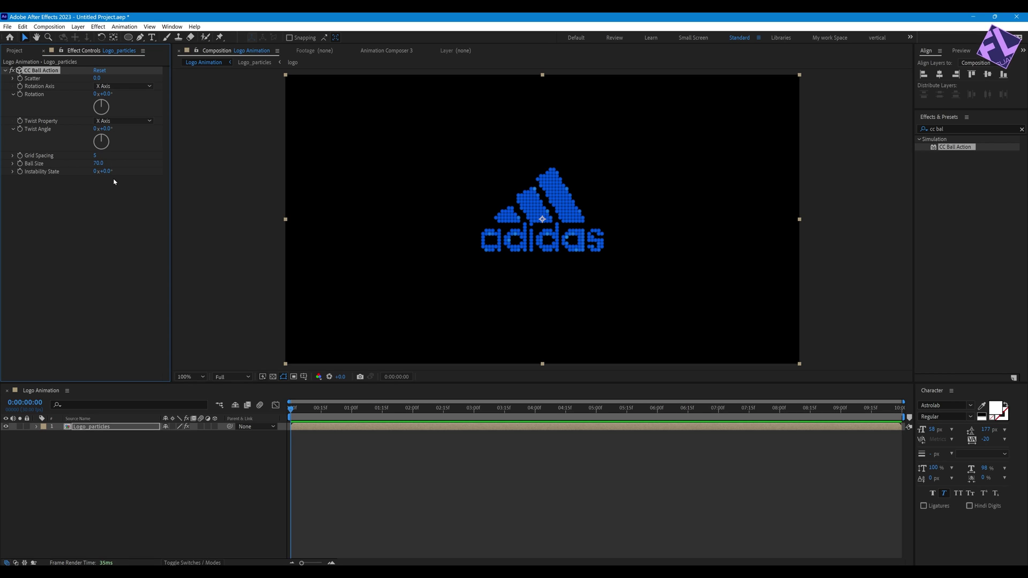
left_click(95, 155)
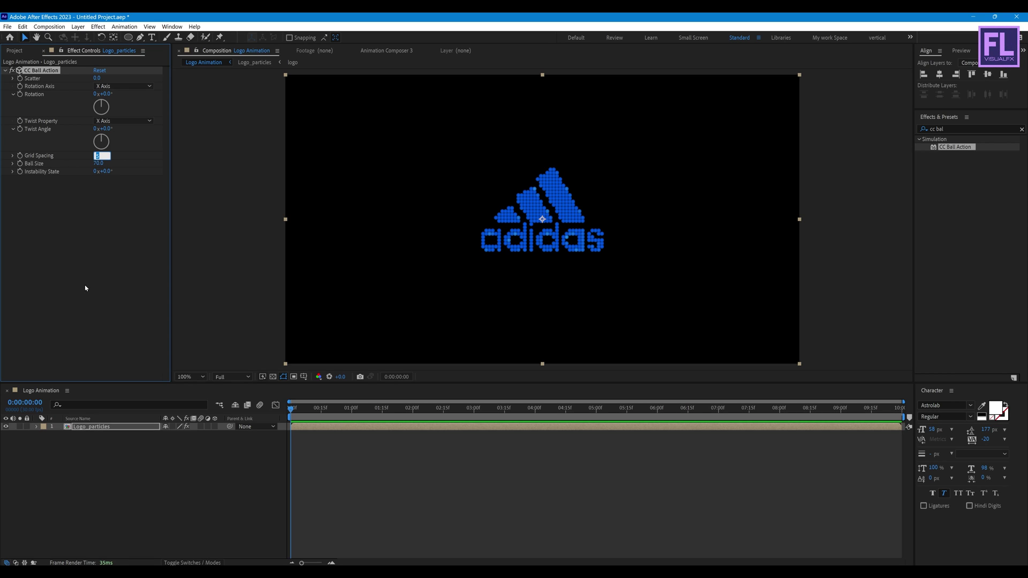
type("4")
left_click(84, 313)
left_click(305, 410)
key("space")
key("space")
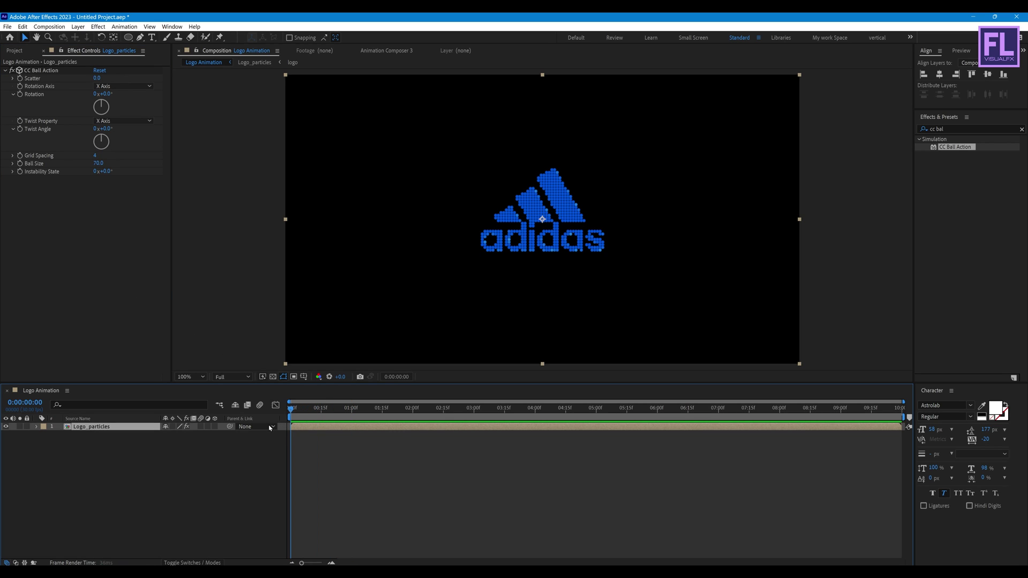
Keyframe CC Ball Action's Scatter at -1024 at the composition start and at -355 at 0:00:01:00.
left_click(20, 78)
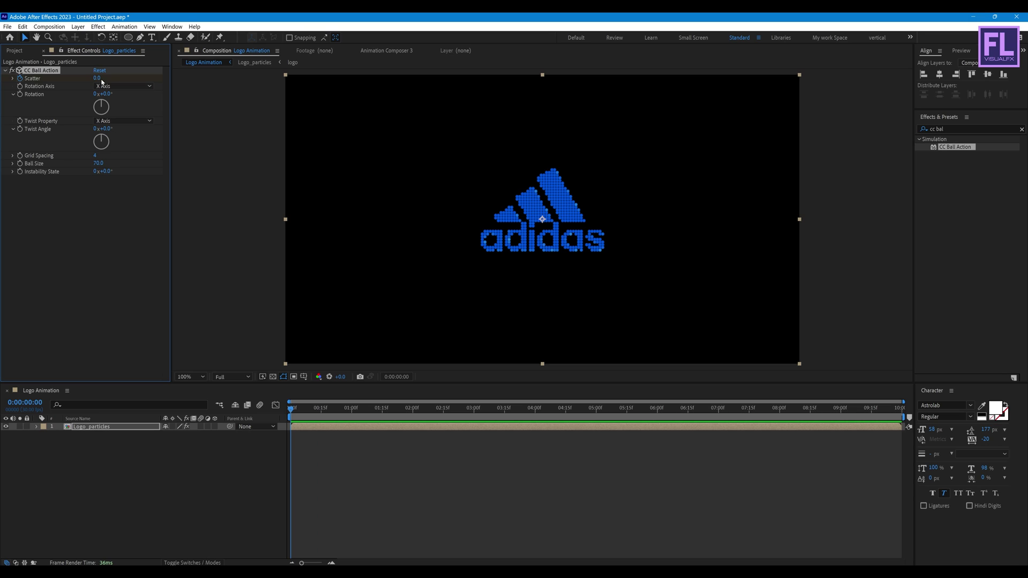
left_click_drag(102, 80, 90, 88)
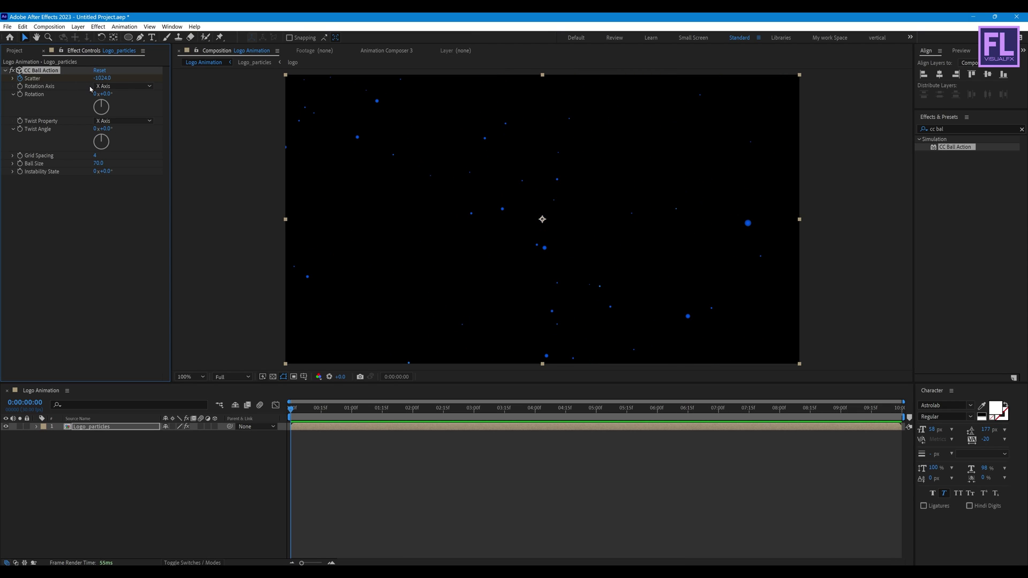
left_click_drag(336, 410, 352, 410)
left_click(102, 78)
type("-")
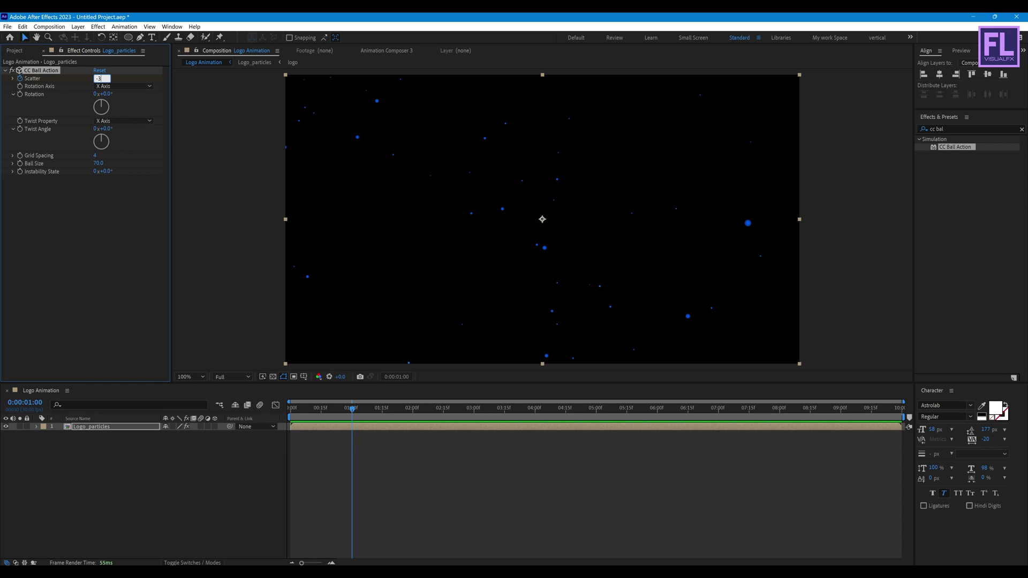
type("355")
key("Return")
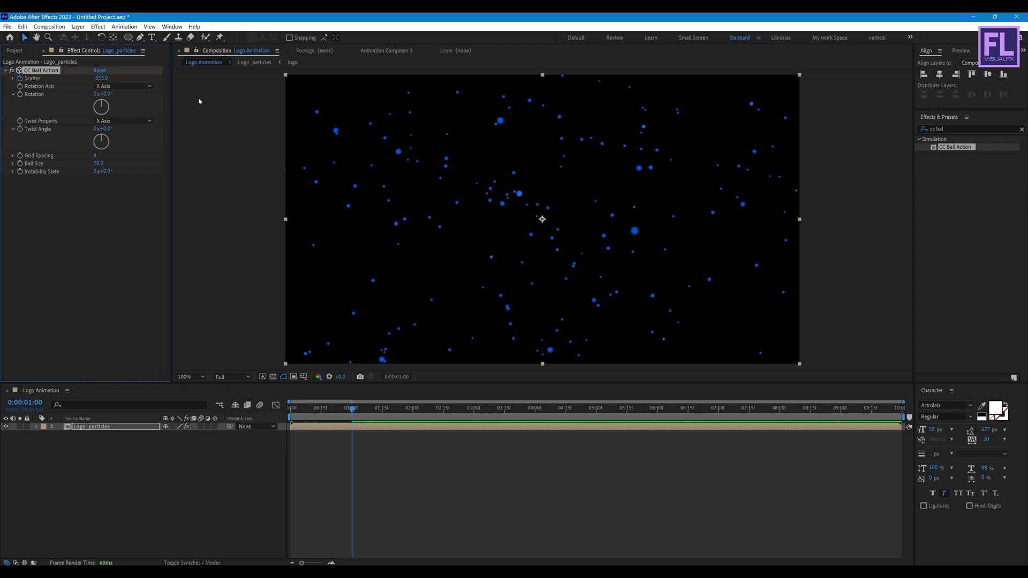
Add a Scatter keyframe with a value of -300 at 0:00:01:24.
left_click_drag(354, 409, 399, 413)
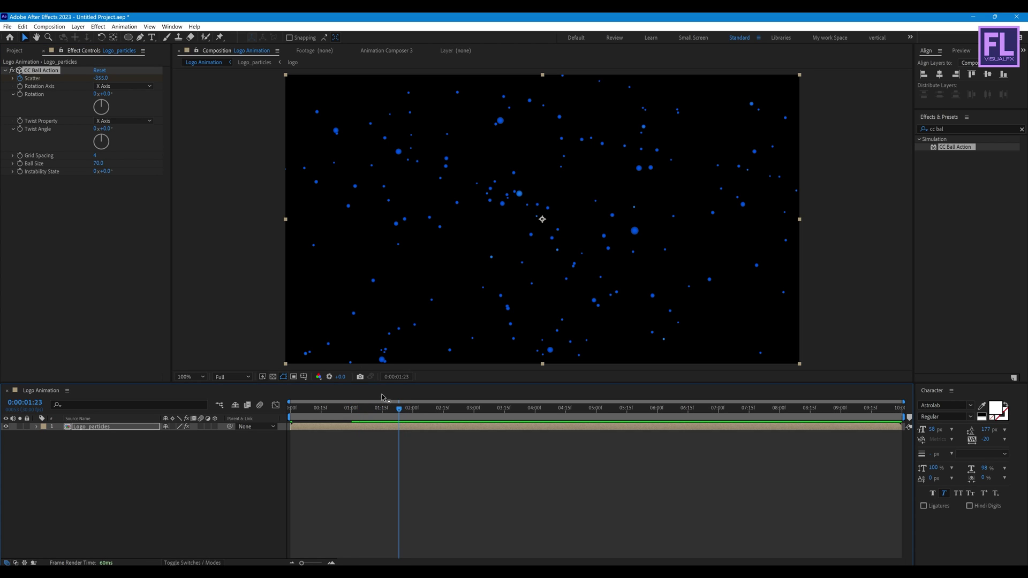
left_click(402, 412)
left_click(101, 78)
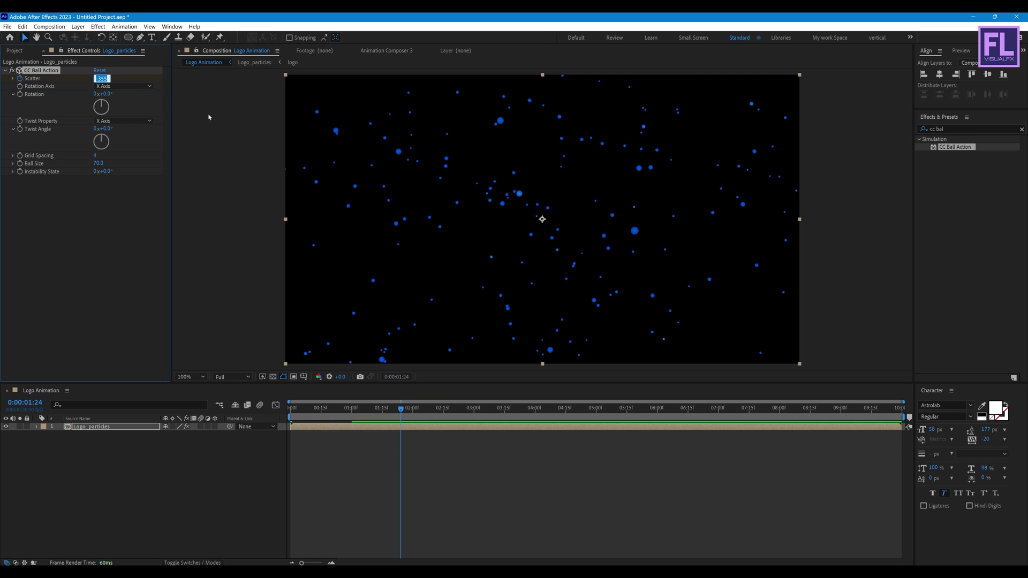
type("-300")
key("Return")
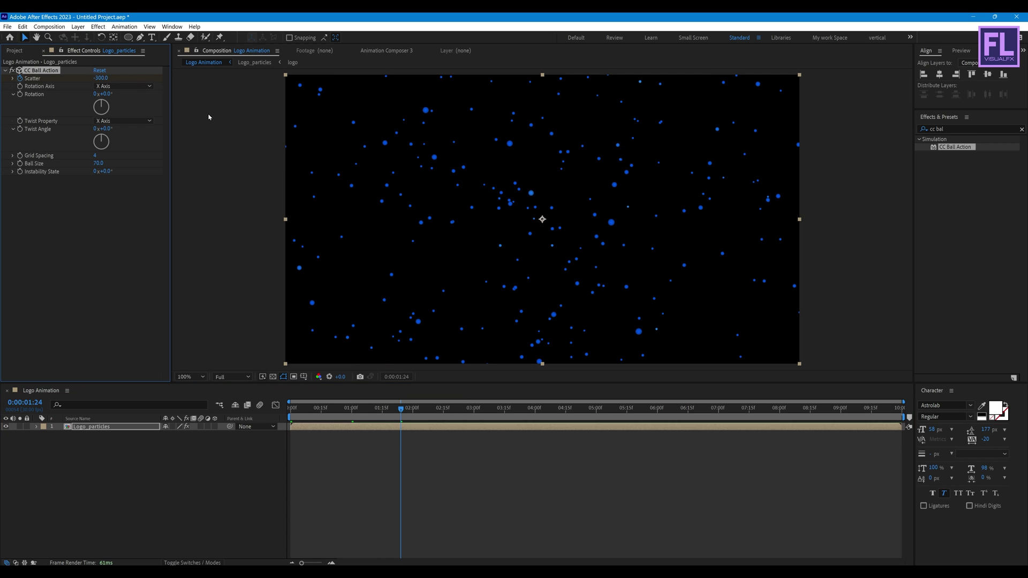
Add a Scatter keyframe with a value of 0 at 0:00:03:00.
left_click_drag(452, 412, 474, 413)
left_click(100, 78)
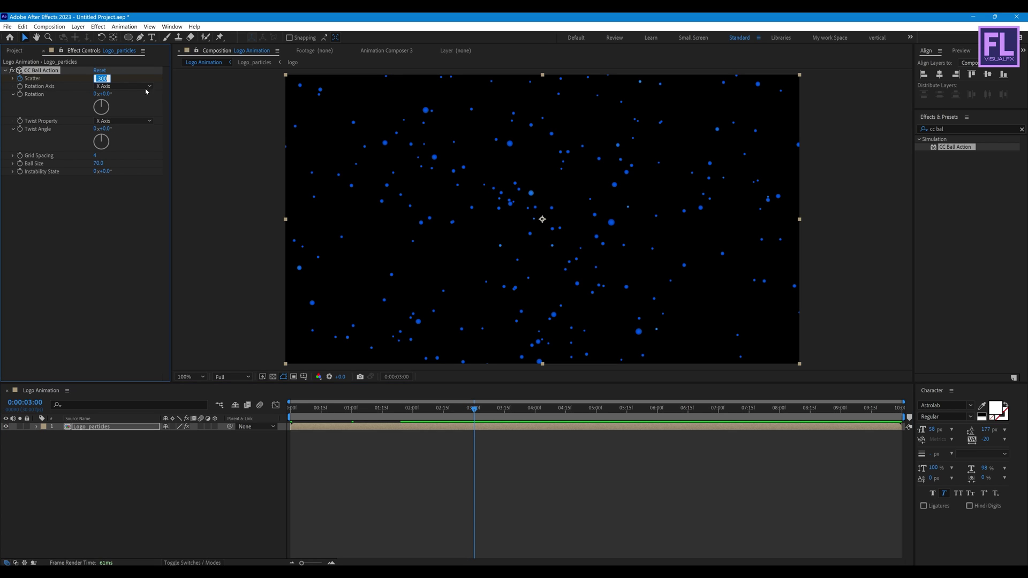
type("0")
key("Return")
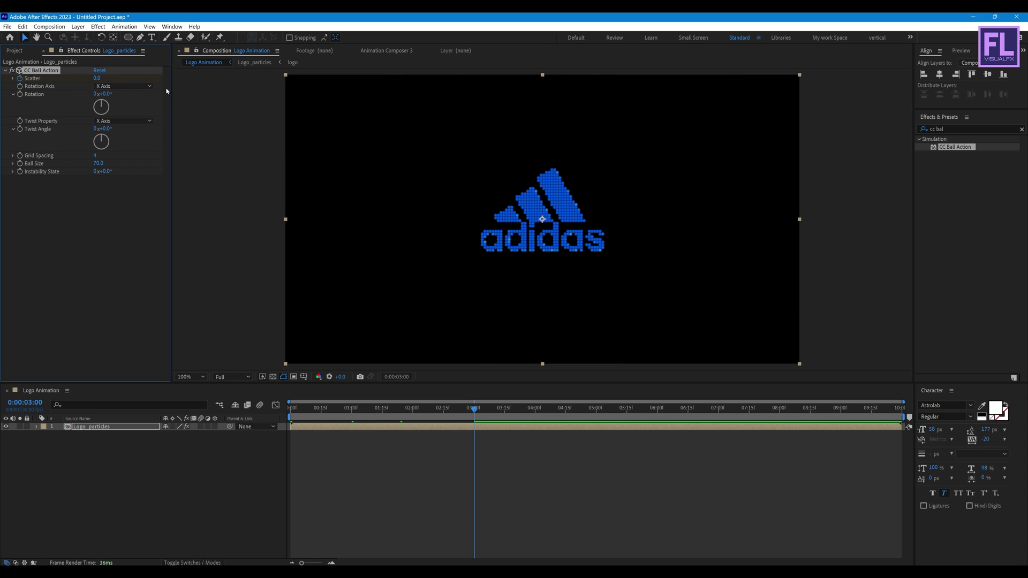
Reveal the Logo_particles layer's keyframes and apply Easy Ease to all the Scatter keyframes.
left_click(85, 427)
key("u")
left_click_drag(506, 472, 270, 440)
right_click(291, 443)
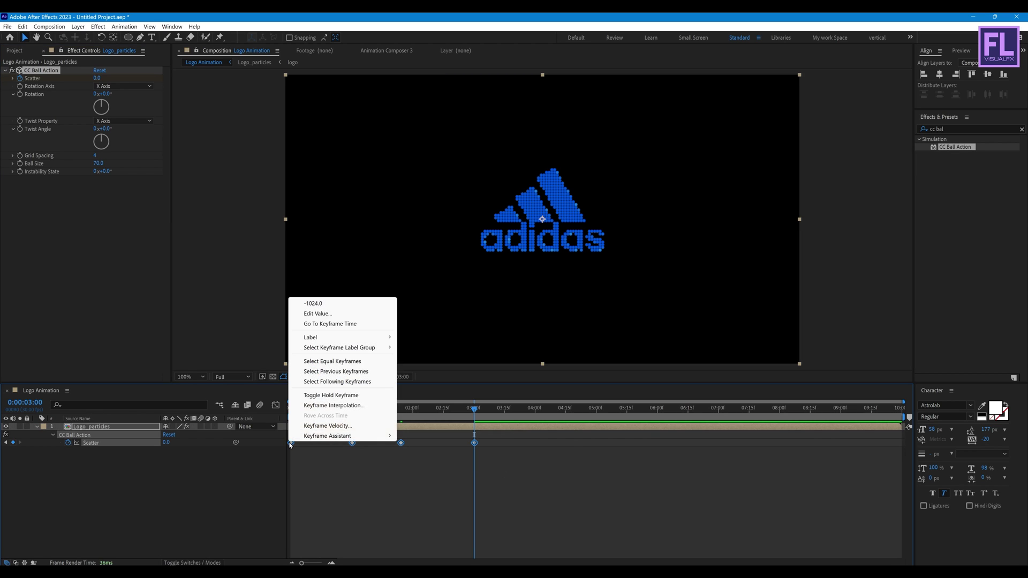
mouse_move(342, 436)
left_click(433, 466)
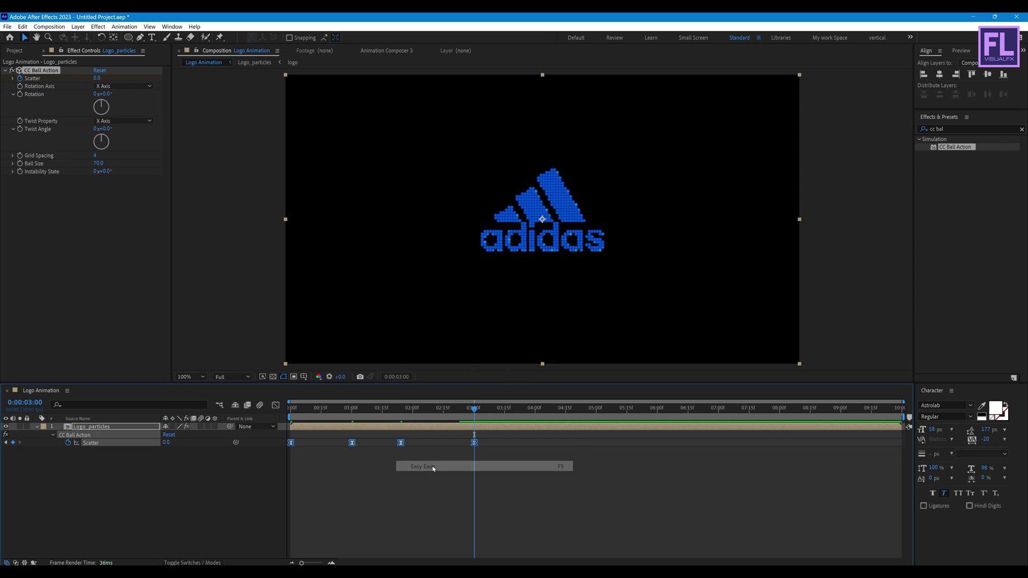
In the graph editor, make the velocity of the Scatter keyframe at 0:00:01:00 continuous, locking outgoing to incoming.
left_click(276, 406)
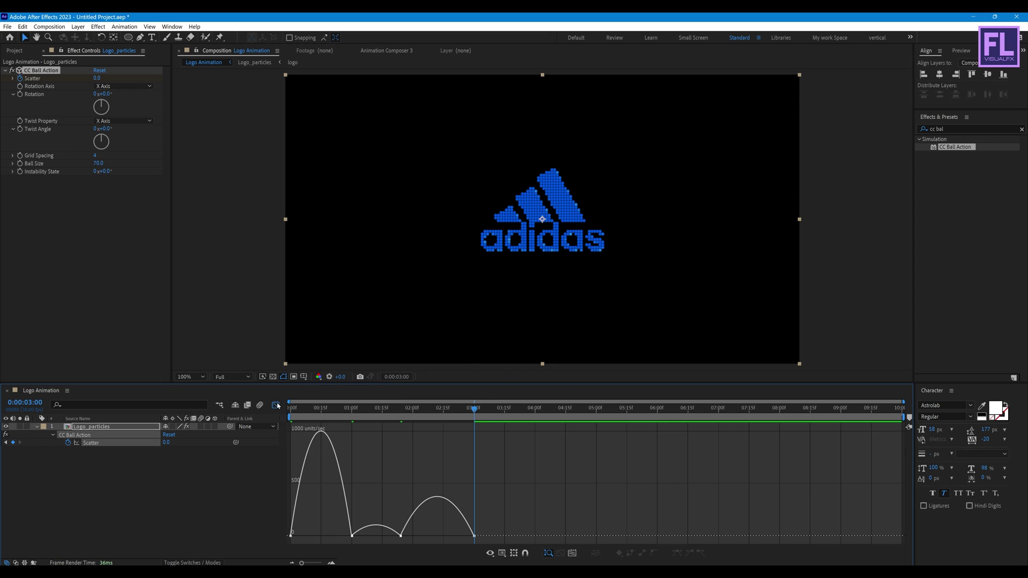
left_click(352, 536)
key("ctrl+shift+k")
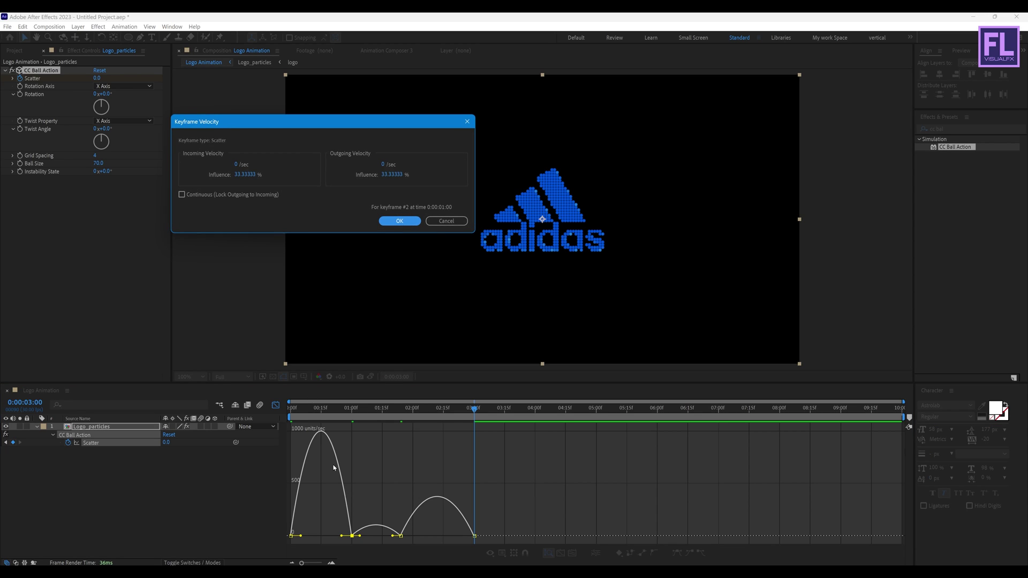
left_click(201, 197)
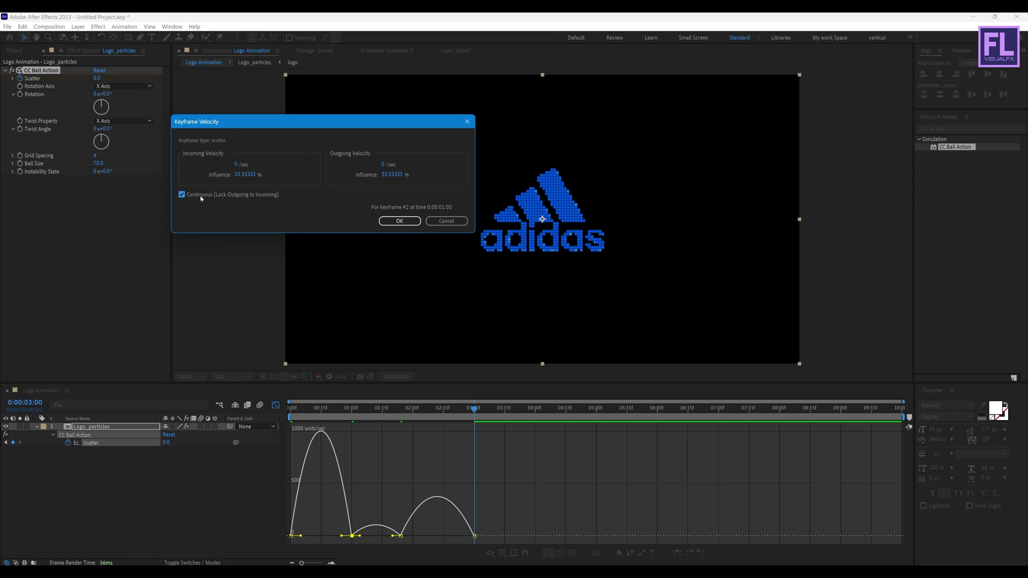
left_click(400, 221)
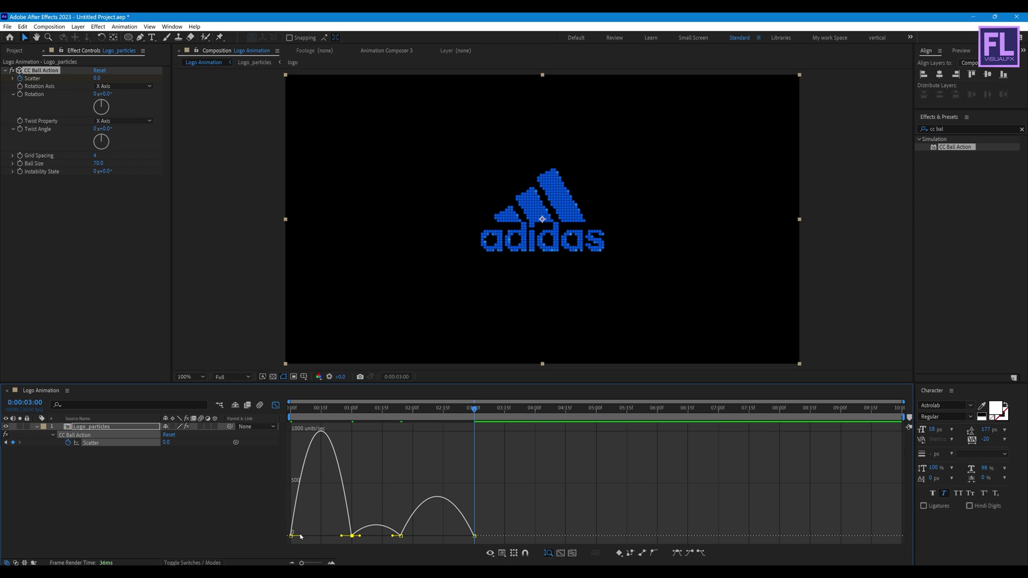
Reshape the Scatter speed curve, raising the speed at 0:00:01:00 and lengthening the ease out of the 0:00:01:24 keyframe.
left_click_drag(302, 538, 352, 519)
left_click(401, 536)
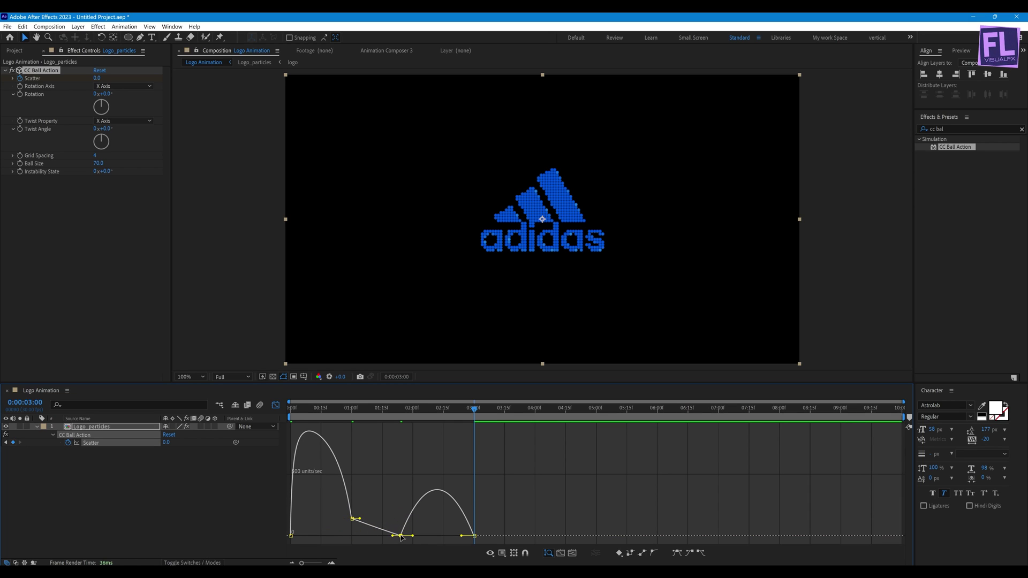
left_click_drag(413, 536, 470, 536)
Close the graph editor and preview the Scatter animation from the composition start.
left_click_drag(466, 417, 291, 413)
left_click(276, 406)
key("space")
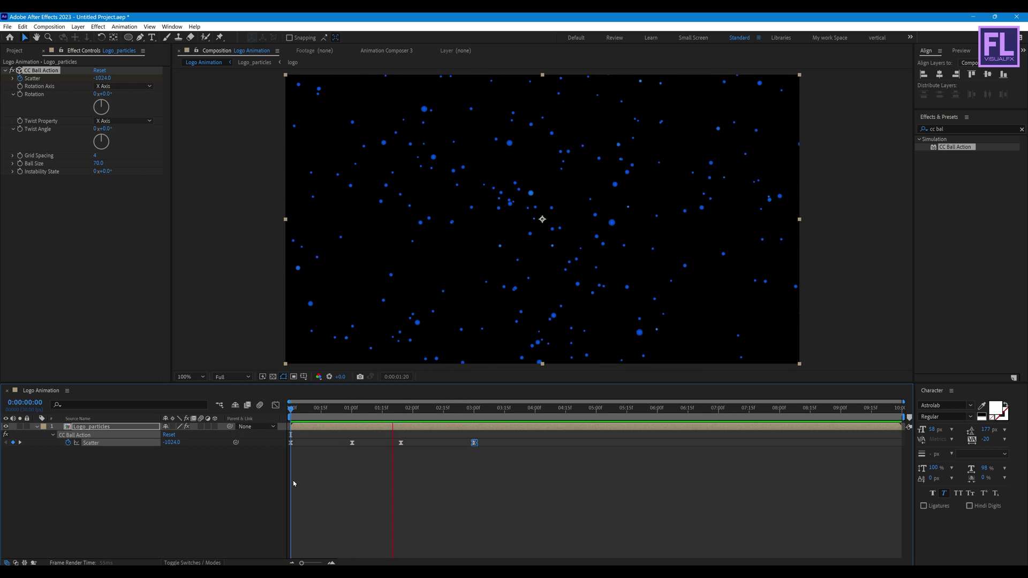
key("space")
left_click_drag(418, 412, 295, 414)
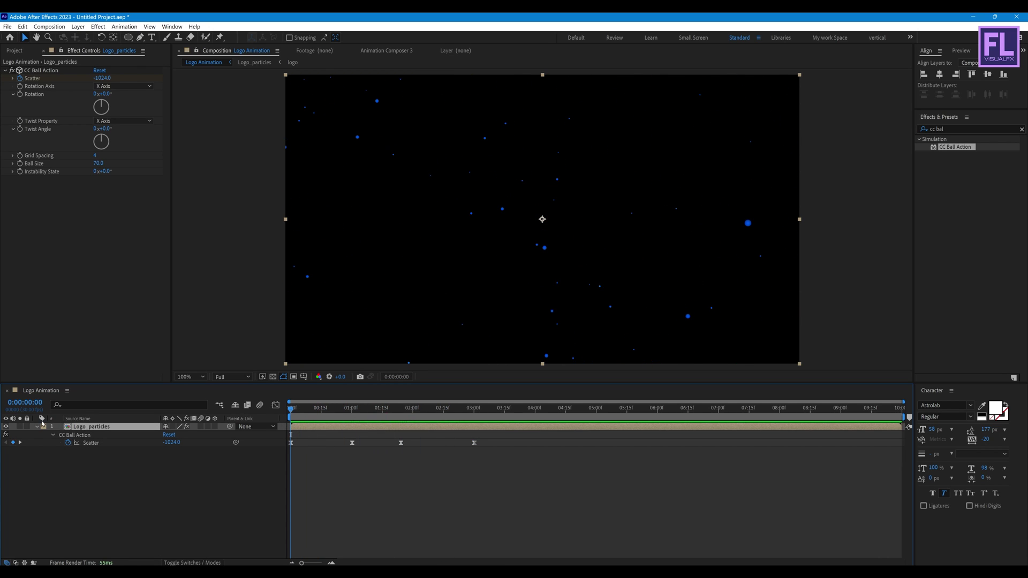
Collapse the Logo_particles layer and set CC Ball Action's Twist Property to Rectangular.
left_click(36, 427)
left_click(124, 120)
left_click(133, 246)
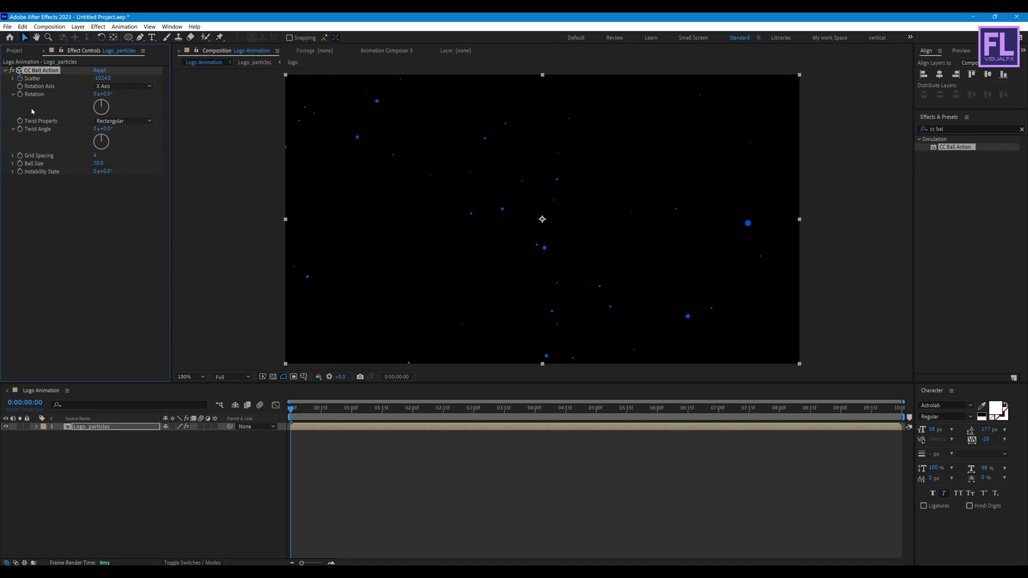
At the composition start, keyframe CC Ball Action's Rotation at -79° and Twist Angle at 38°.
left_click(19, 95)
left_click(105, 94)
key("Return")
left_click(105, 129)
type("38")
key("Return")
Add Rotation and Twist Angle keyframes of 0° at 0:00:03:00.
left_click_drag(401, 412, 474, 416)
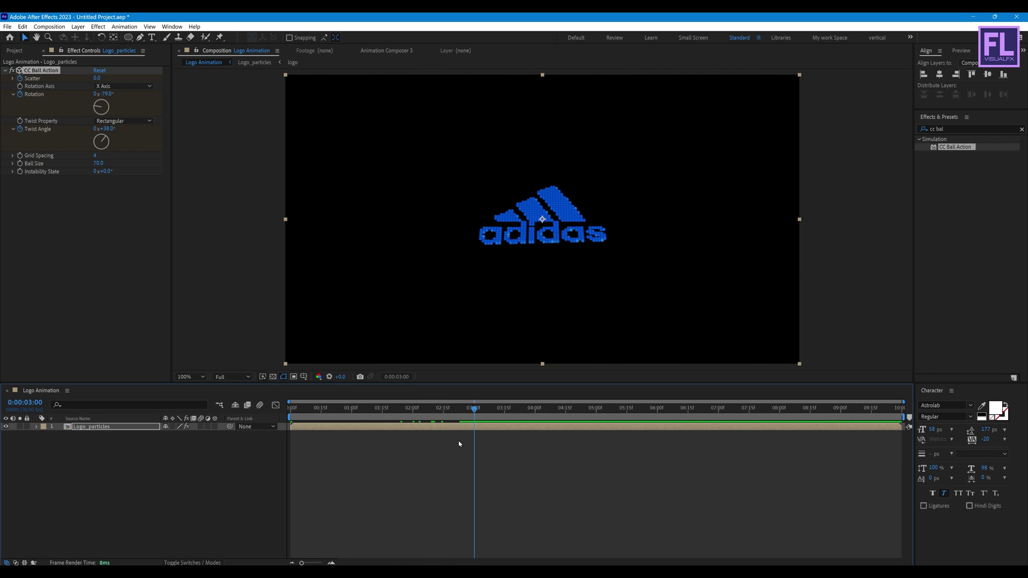
left_click(107, 94)
type("0")
key("Return")
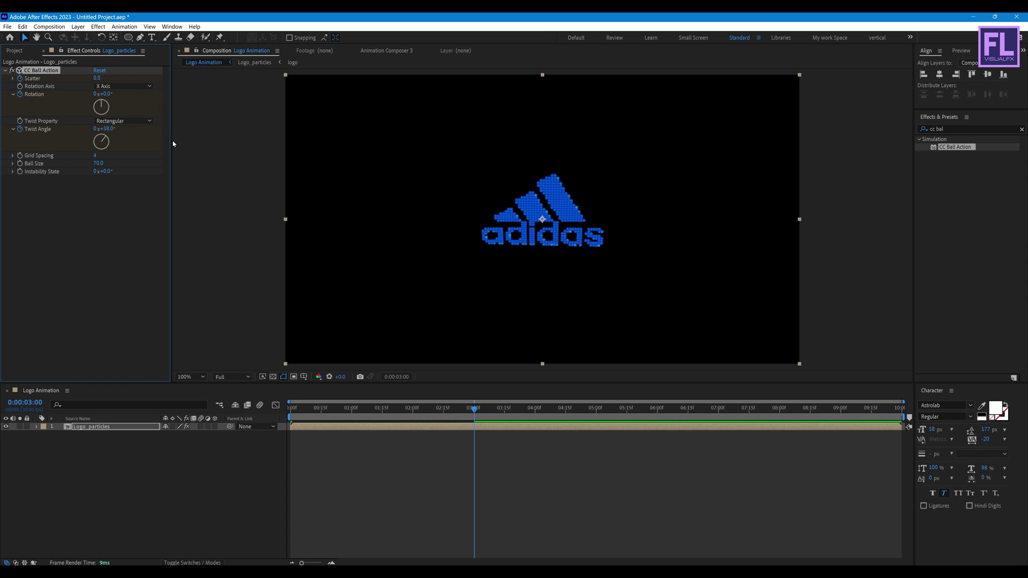
left_click(105, 129)
type("0")
key("Return")
Reveal the Logo_particles keyframes and apply Easy Ease to all Rotation and Twist Angle keyframes.
left_click(105, 428)
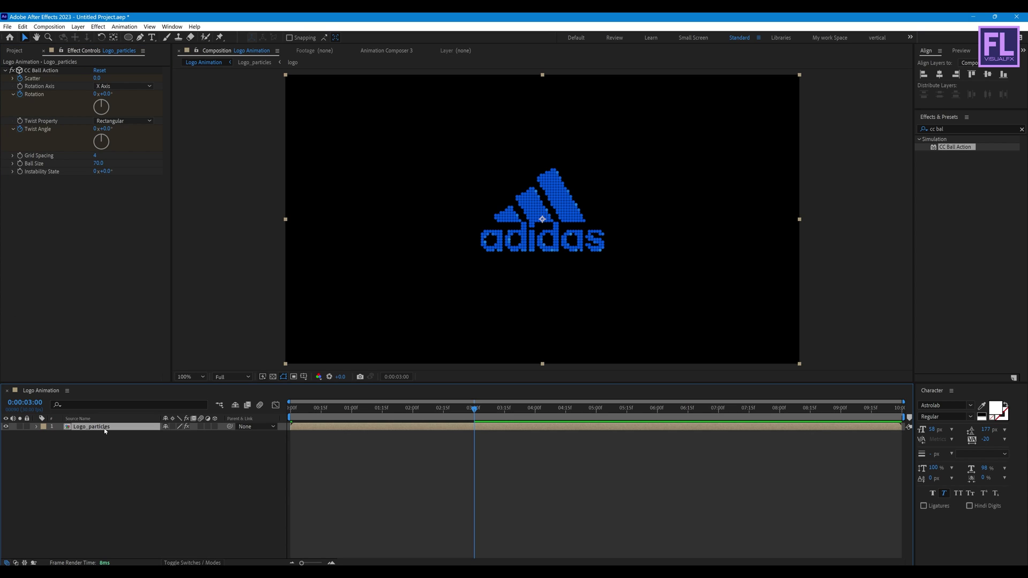
key("u")
left_click_drag(493, 487, 290, 455)
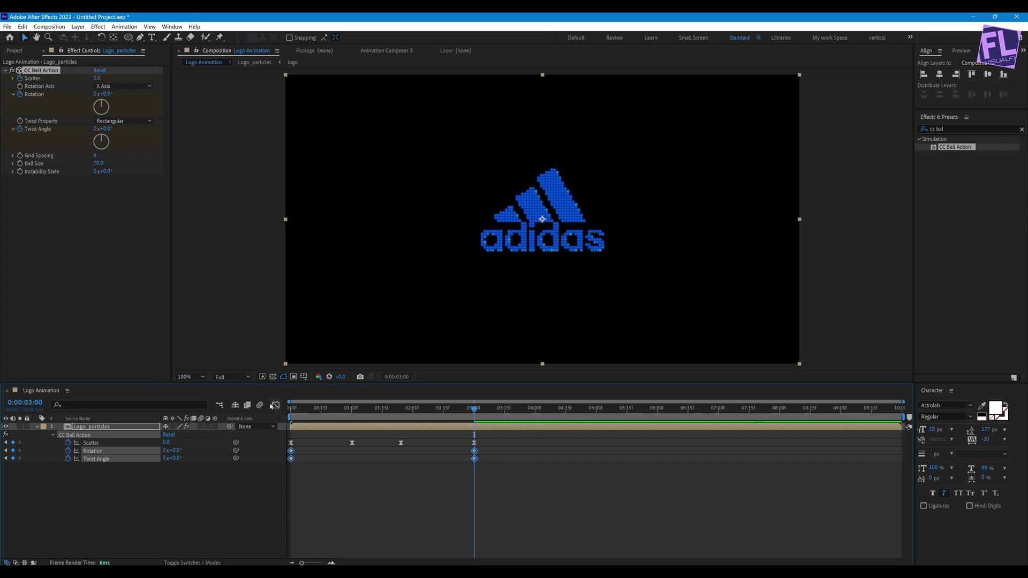
right_click(291, 450)
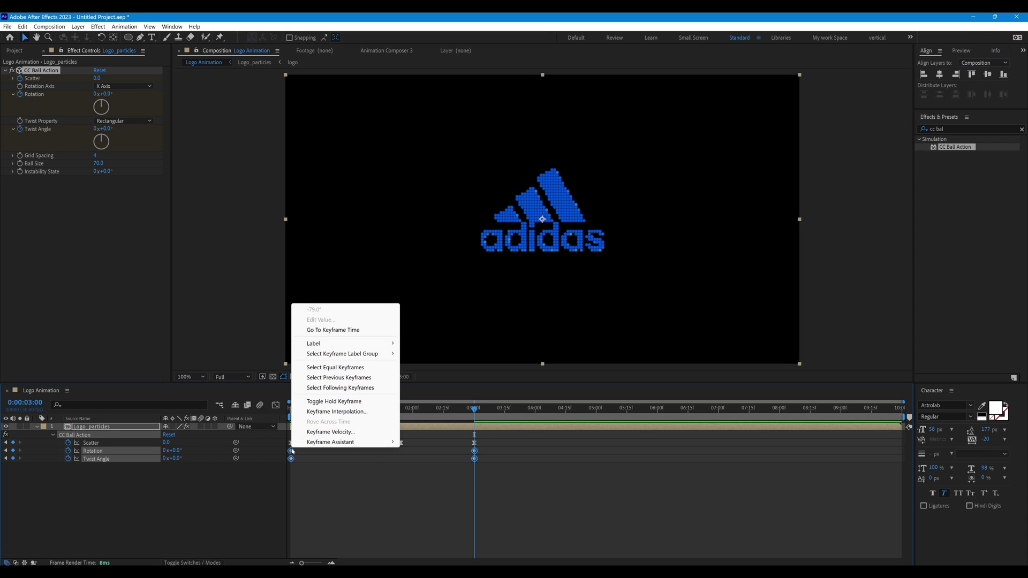
mouse_move(348, 442)
left_click(439, 475)
Reshape the Rotation and Twist Angle speed curves to peak just after the composition start and slow gradually toward 0:00:03:00.
left_click(276, 405)
left_click_drag(514, 493, 398, 506)
left_click(291, 502)
left_click_drag(321, 503, 293, 507)
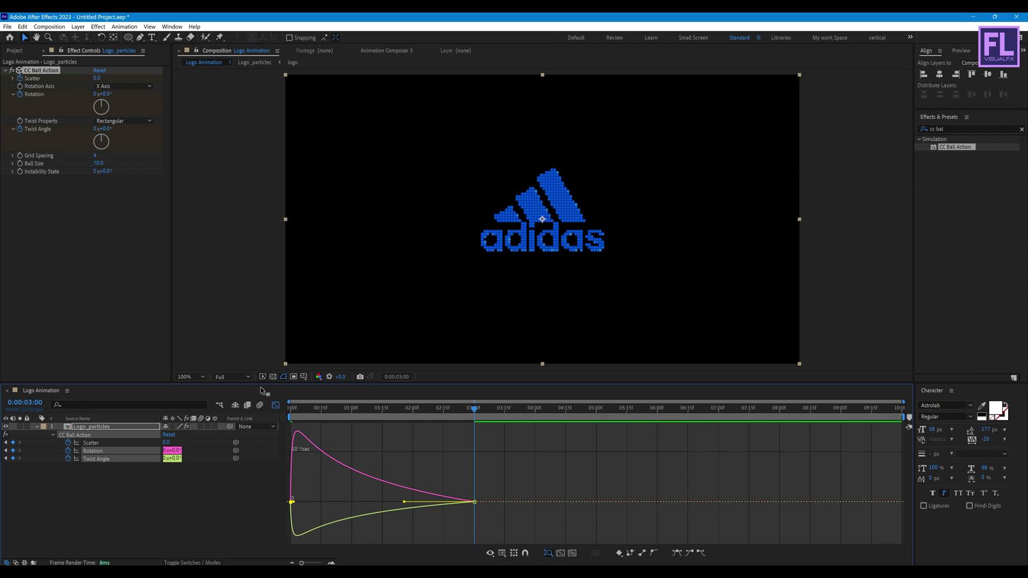
Close the graph editor and preview the particle animation with its rotation and twist.
left_click(276, 405)
key("space")
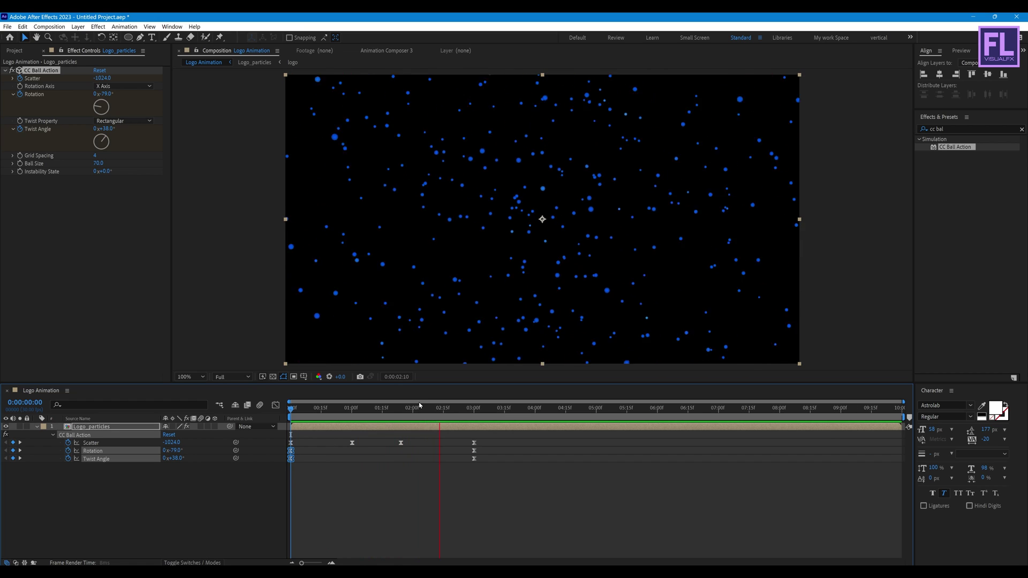
left_click(469, 410)
Collapse the Logo_particles layer and add a new two-node camera to the composition.
left_click(37, 429)
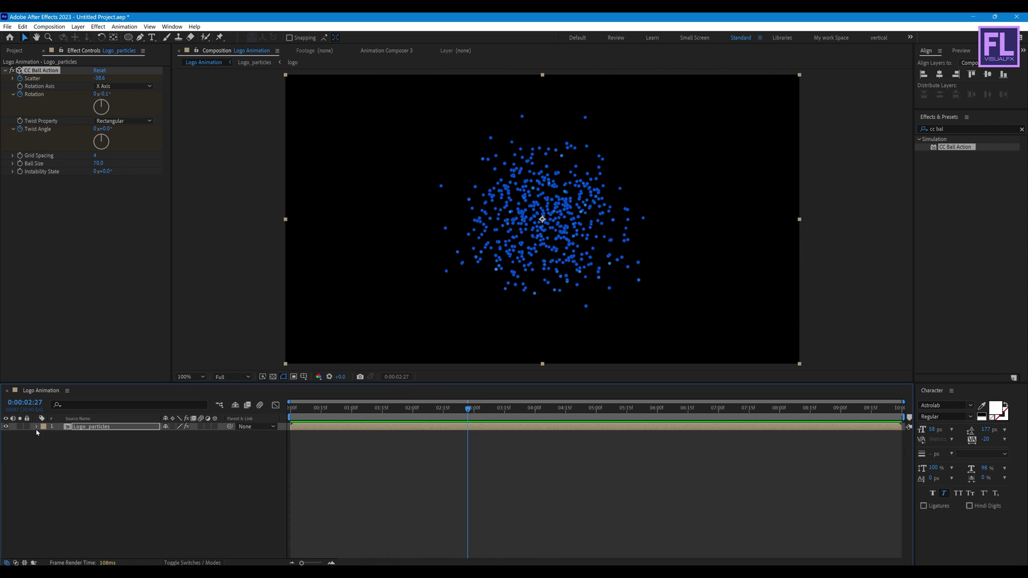
left_click(79, 469)
right_click(81, 481)
mouse_move(161, 365)
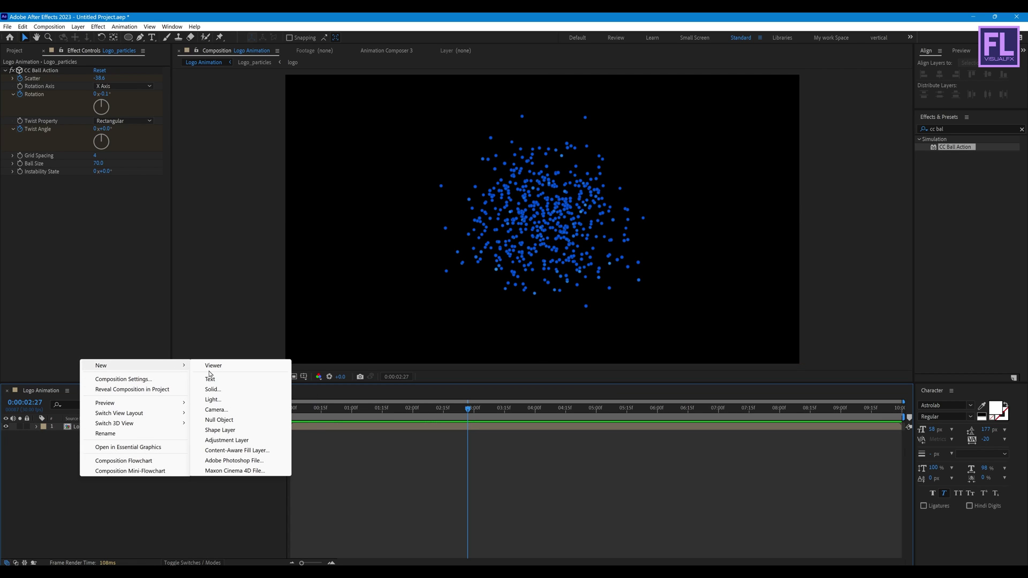
left_click(216, 412)
left_click(577, 329)
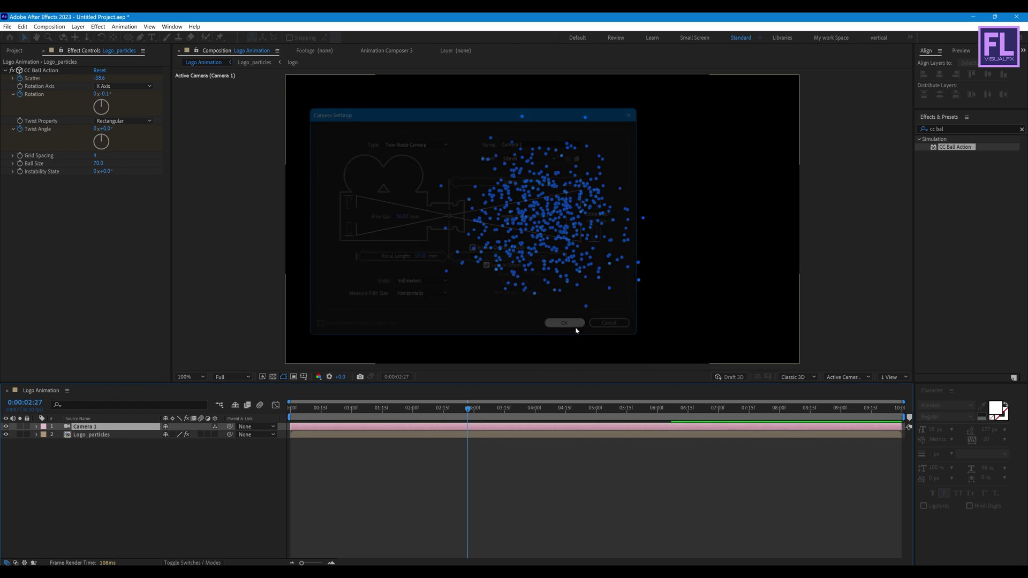
Add a null object to the composition and make it a 3D layer.
right_click(83, 477)
mouse_move(114, 365)
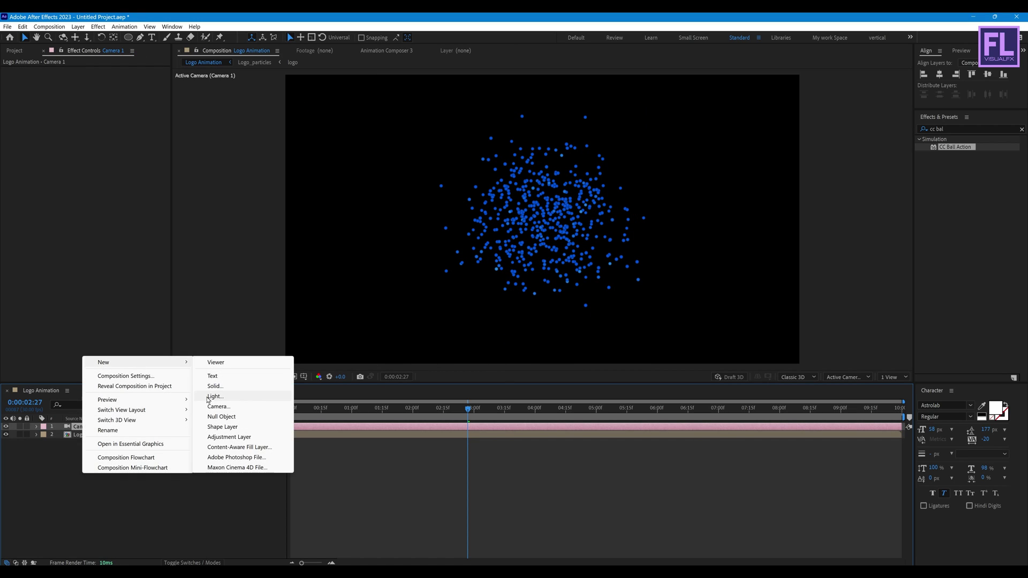
left_click(213, 416)
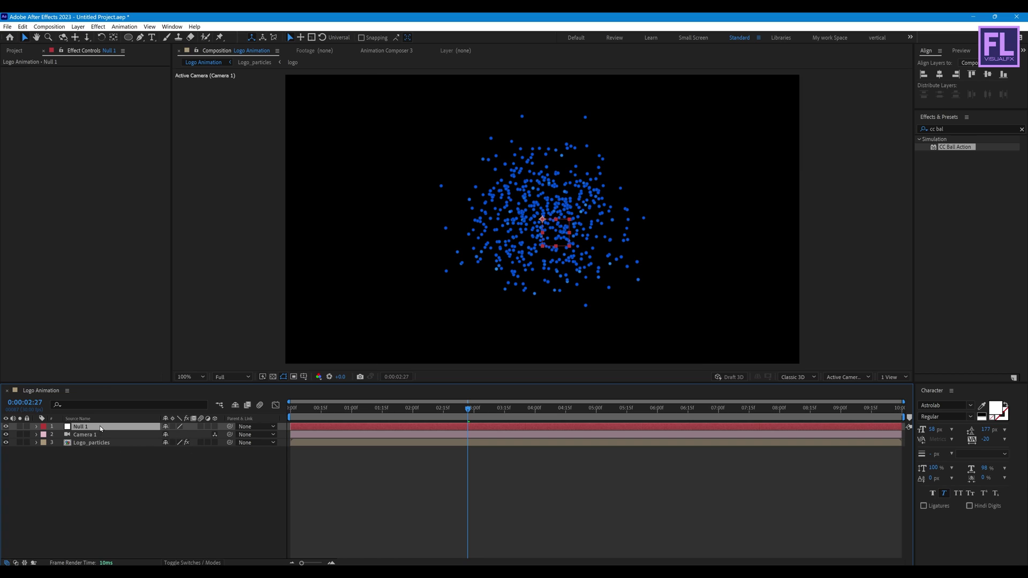
left_click(214, 427)
Parent Camera 1 to the Null 1 layer.
left_click(82, 435)
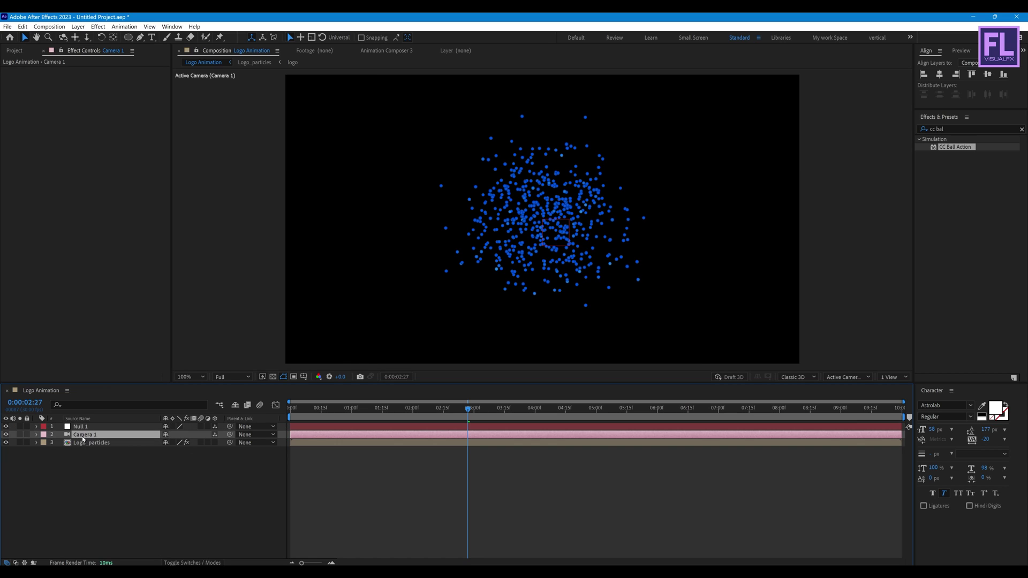
left_click_drag(229, 435, 86, 427)
left_click(236, 424)
Keyframe Null 1's Z Rotation at 276° at the composition start.
left_click_drag(378, 411, 247, 423)
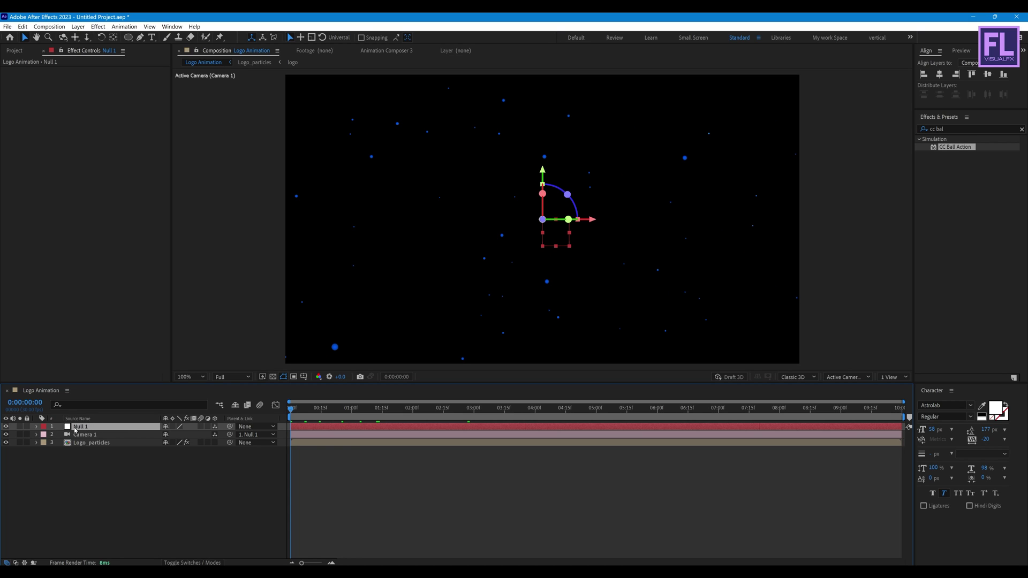
key("r")
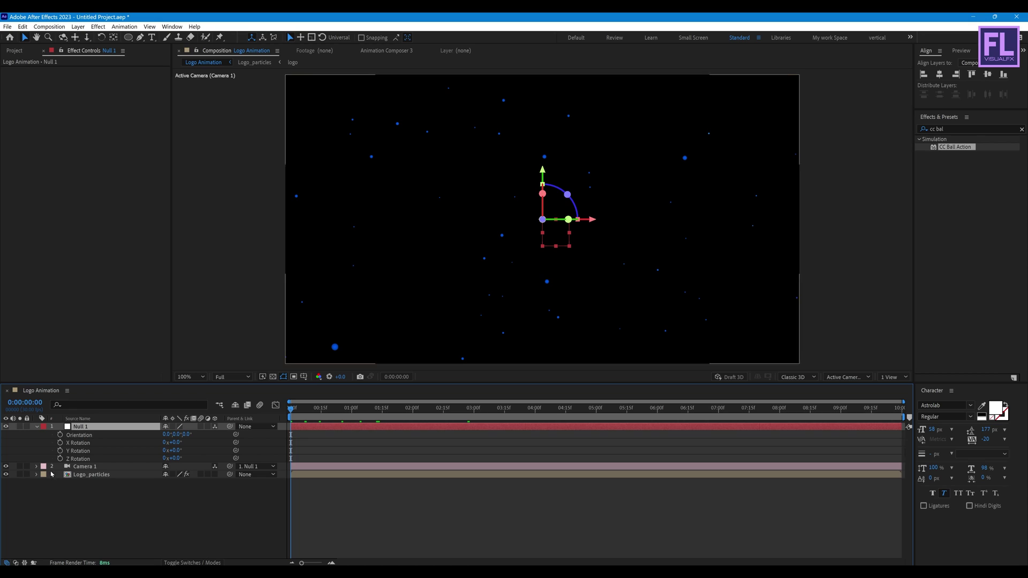
left_click(60, 459)
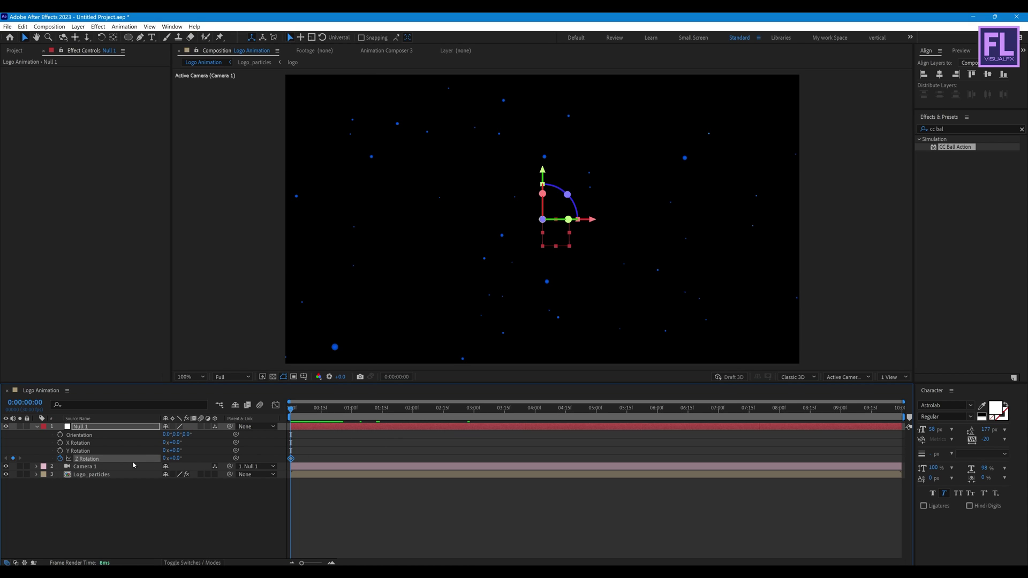
left_click(173, 459)
key("Return")
Add a Z Rotation keyframe of 0° on Null 1 at 0:00:03:00.
left_click(473, 410)
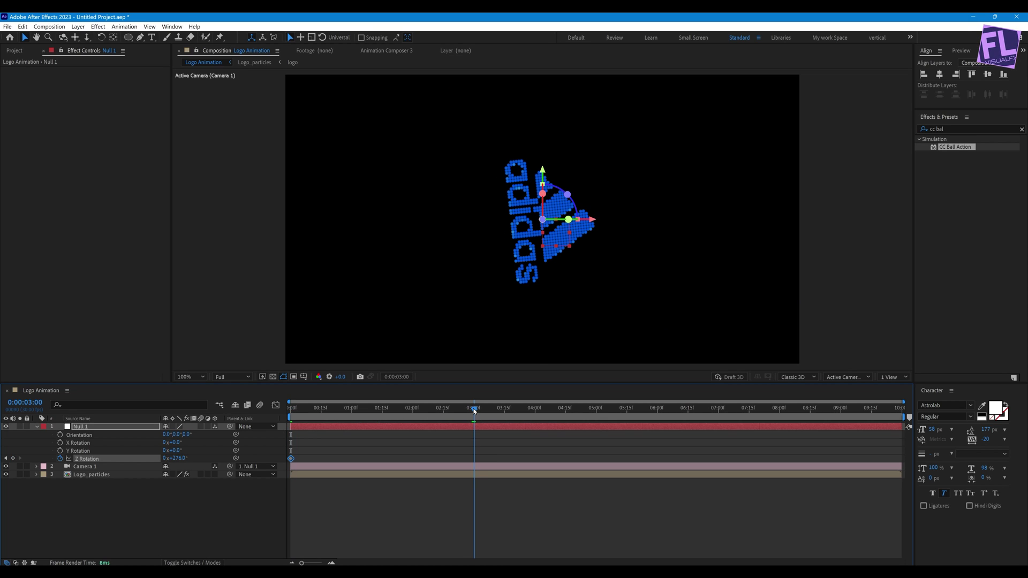
left_click(178, 459)
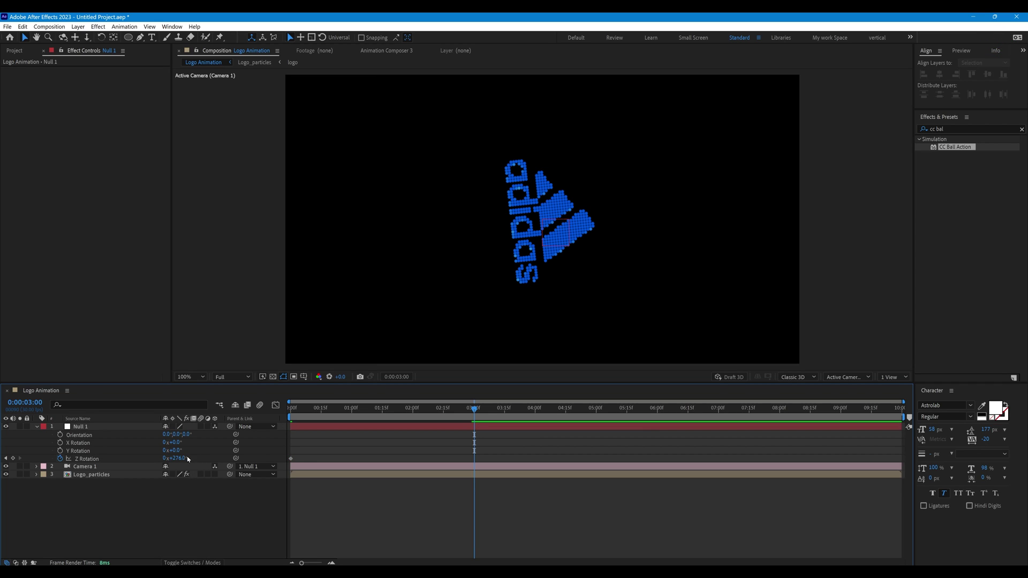
type("0")
key("Return")
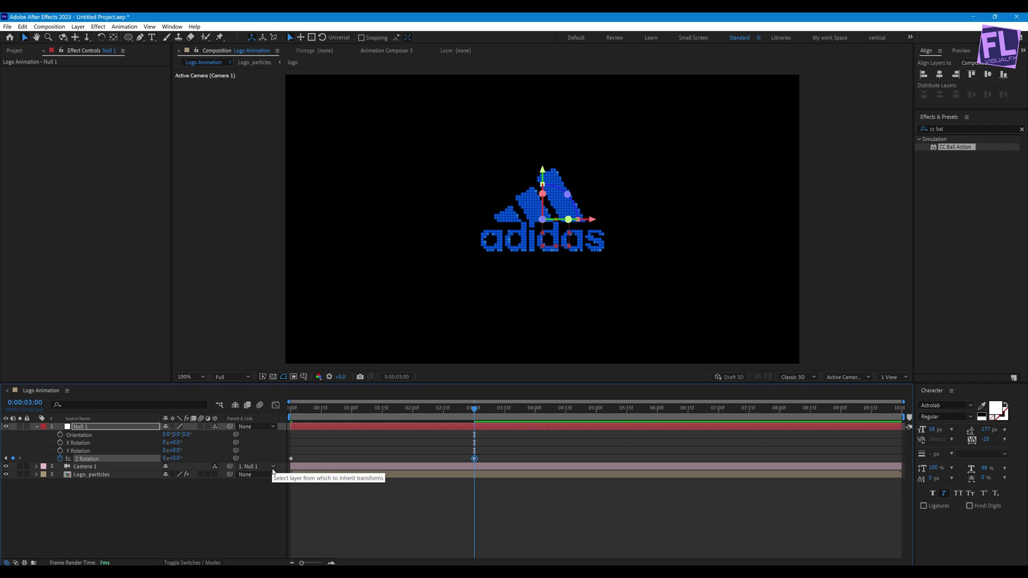
Keyframe Null 1's Position at the composition start with a Z value of about 4590.
left_click(95, 427)
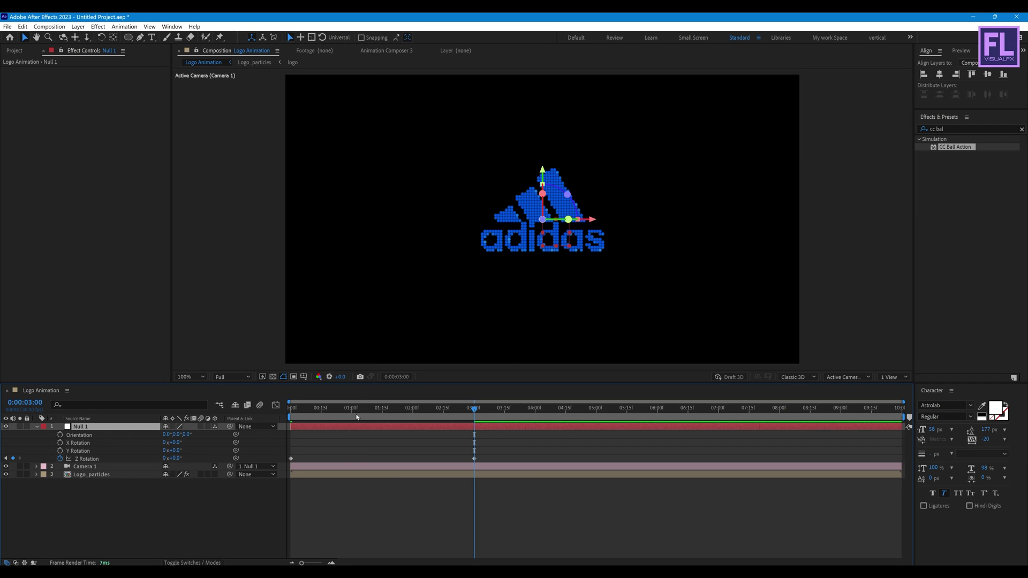
left_click_drag(361, 415, 274, 421)
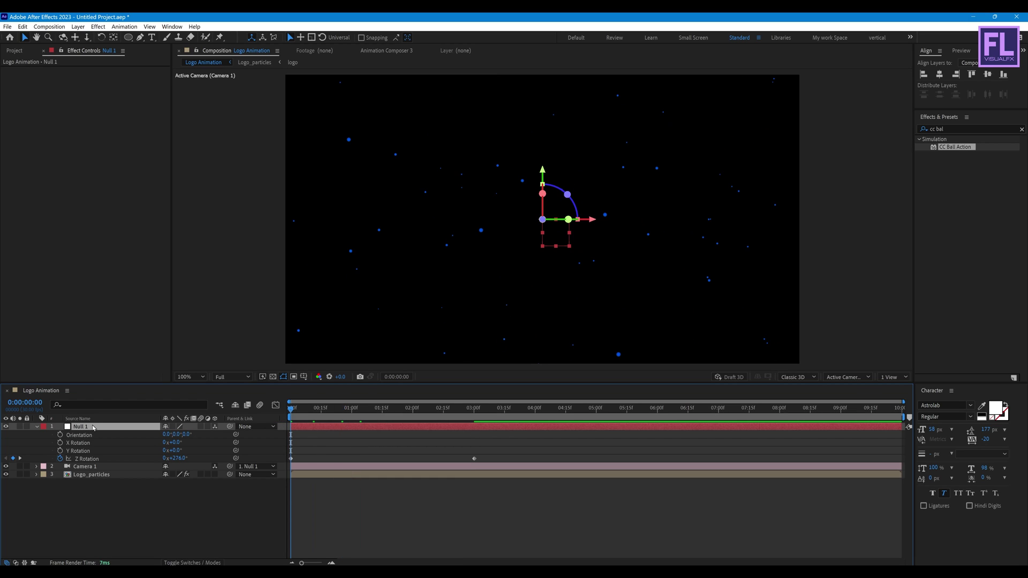
key("p")
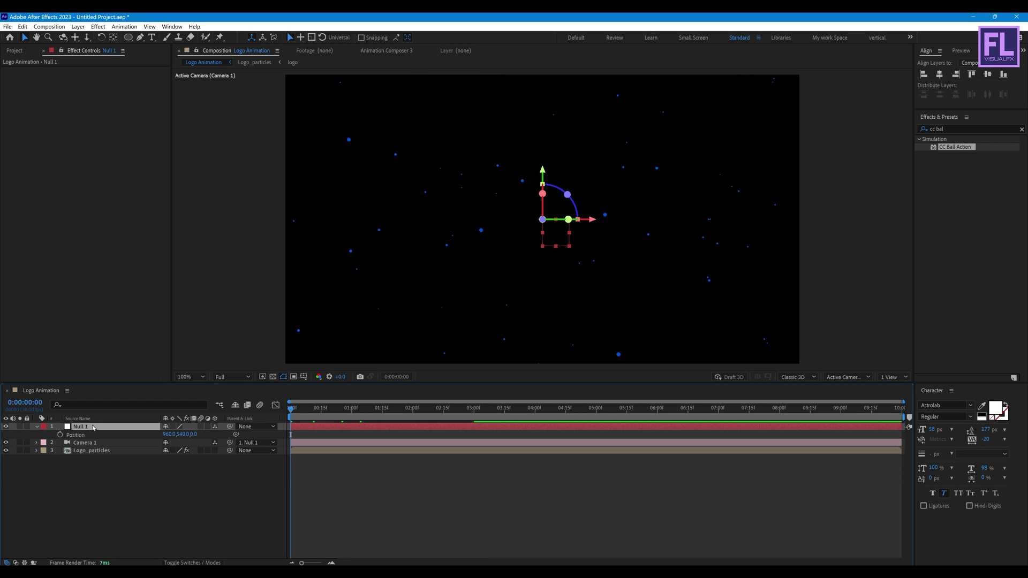
left_click(60, 435)
left_click_drag(193, 435, 491, 406)
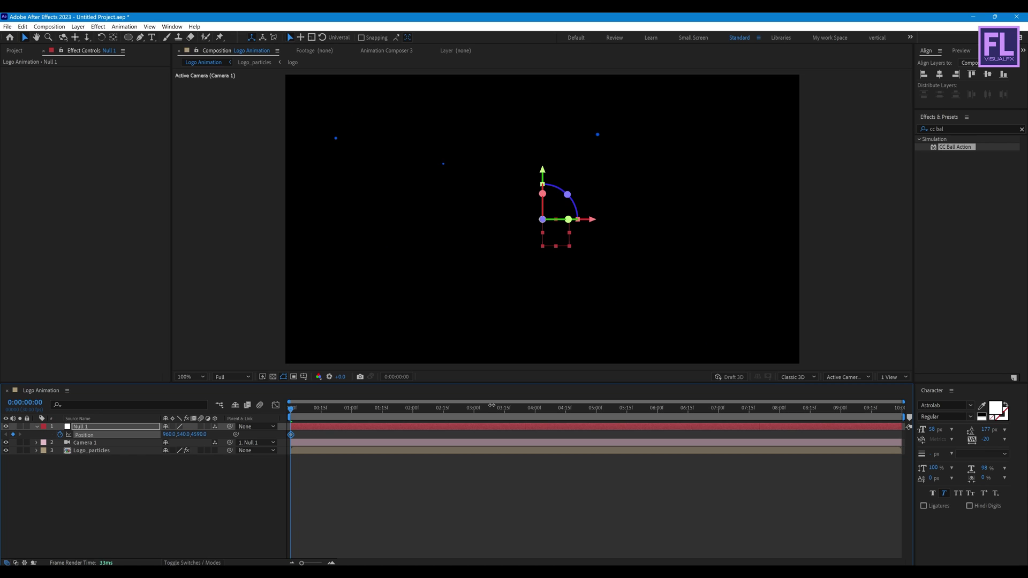
Add a Position keyframe on Null 1 at 0:00:03:00 with a Z value of 0.
left_click_drag(306, 411, 474, 409)
left_click(199, 435)
type("0")
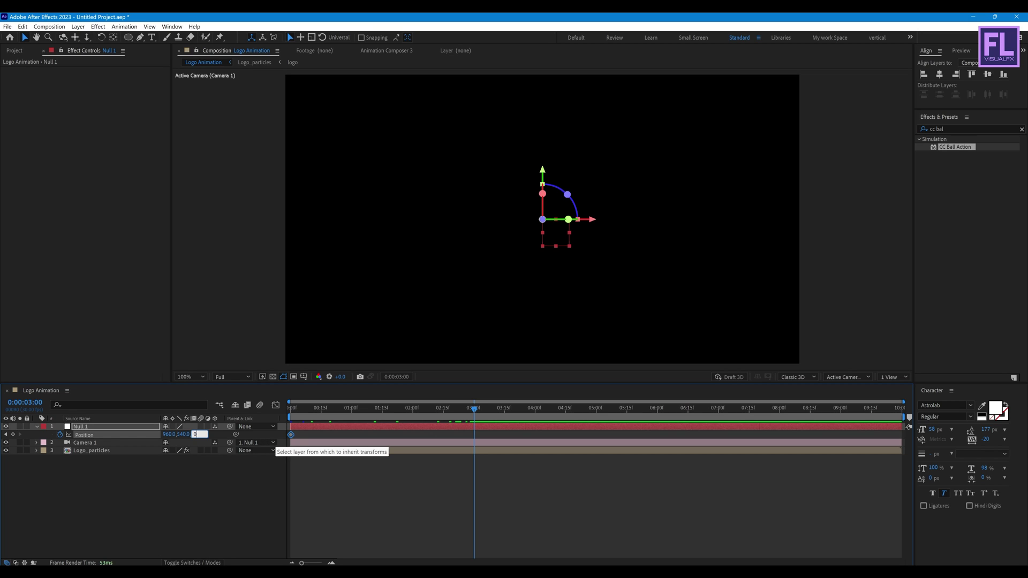
key("Return")
Apply Easy Ease to all Position and Z Rotation keyframes on Null 1.
left_click(124, 428)
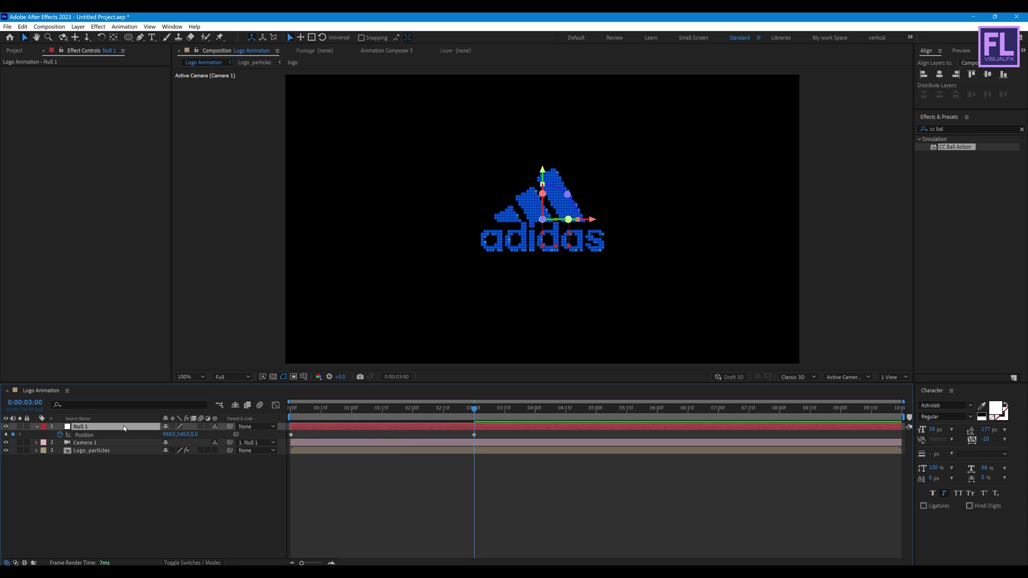
key("r")
key("shift+p")
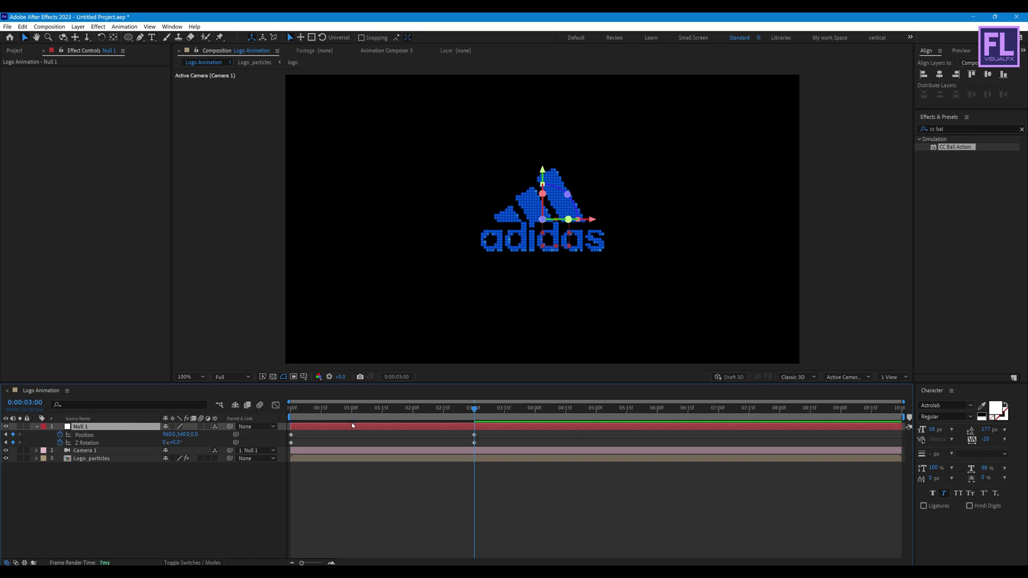
left_click_drag(501, 436, 289, 460)
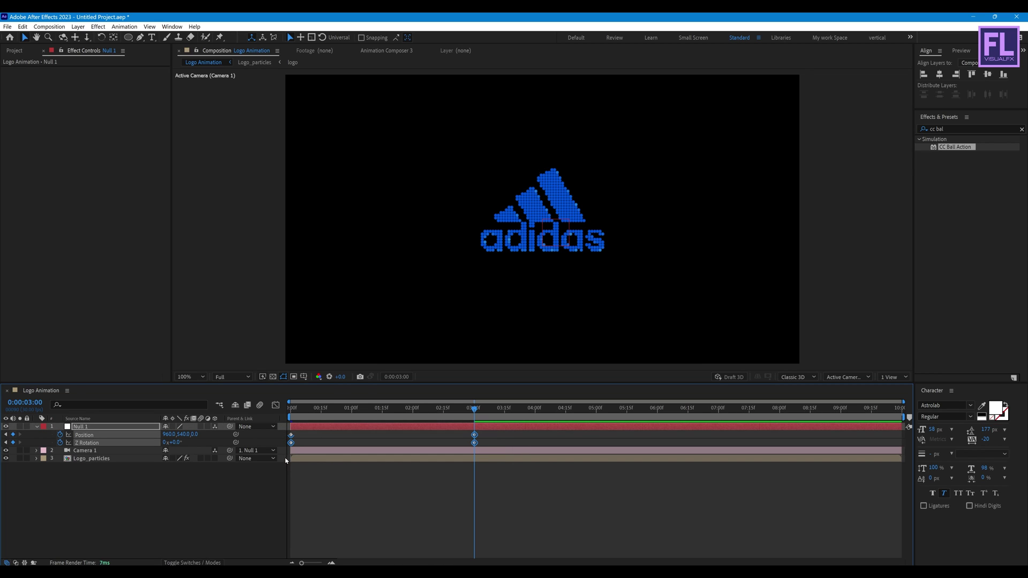
right_click(292, 443)
mouse_move(321, 435)
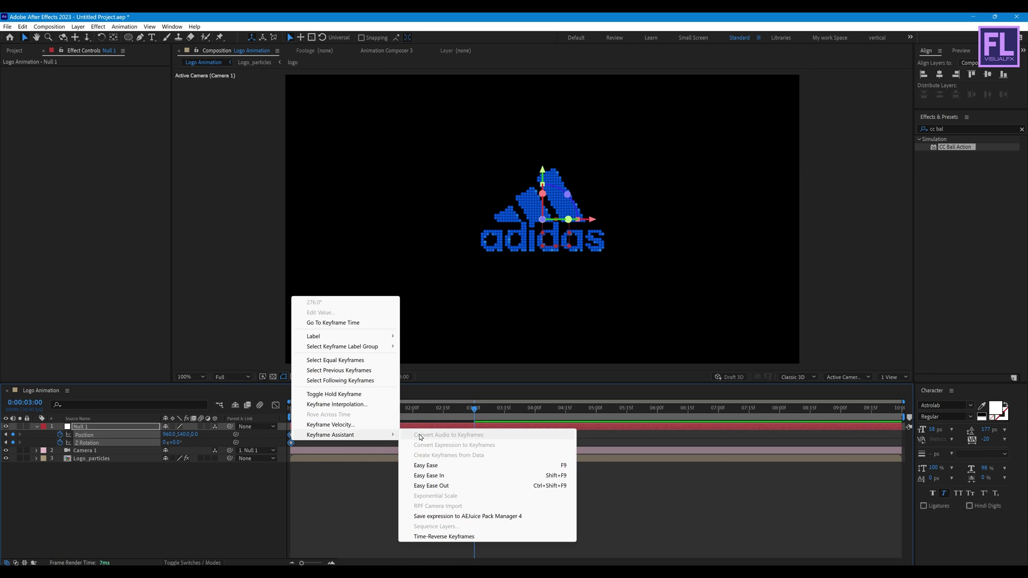
left_click(439, 467)
Reshape the speed curves of Null 1's keyframes so the motion peaks early and slows gradually into the last keyframe.
left_click(276, 405)
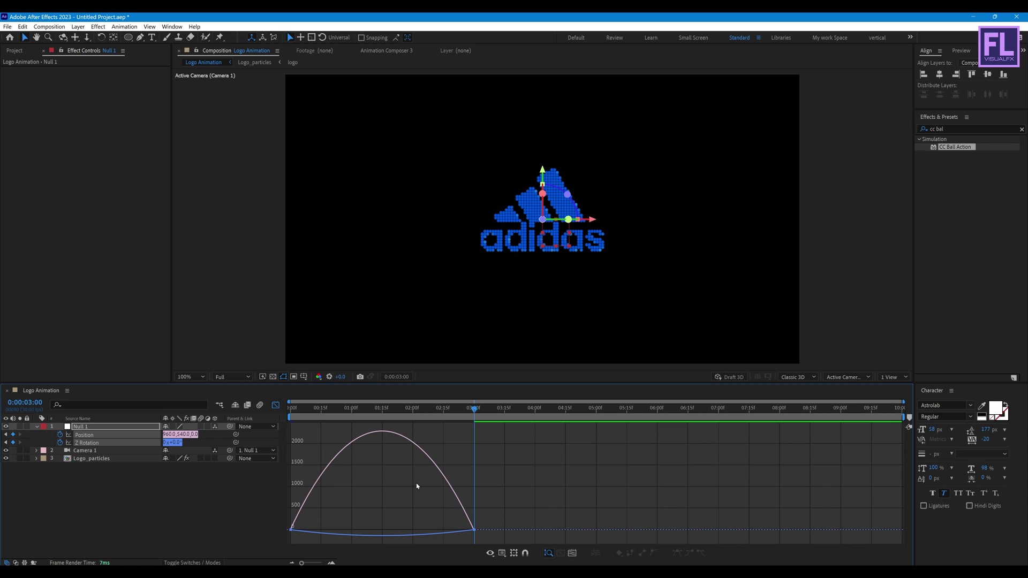
left_click_drag(486, 537, 407, 531)
left_click(321, 531)
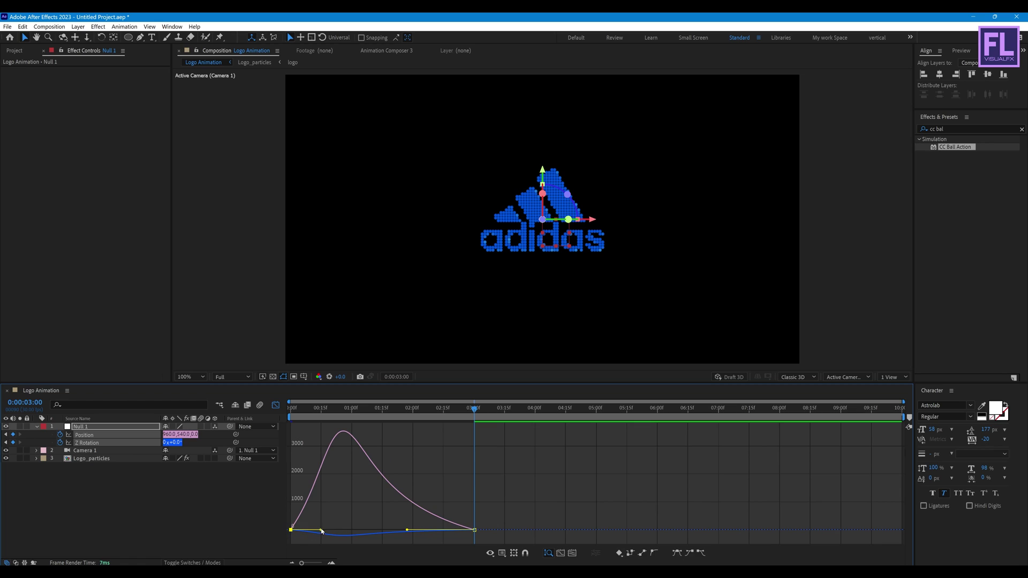
left_click_drag(320, 532, 293, 533)
left_click(276, 405)
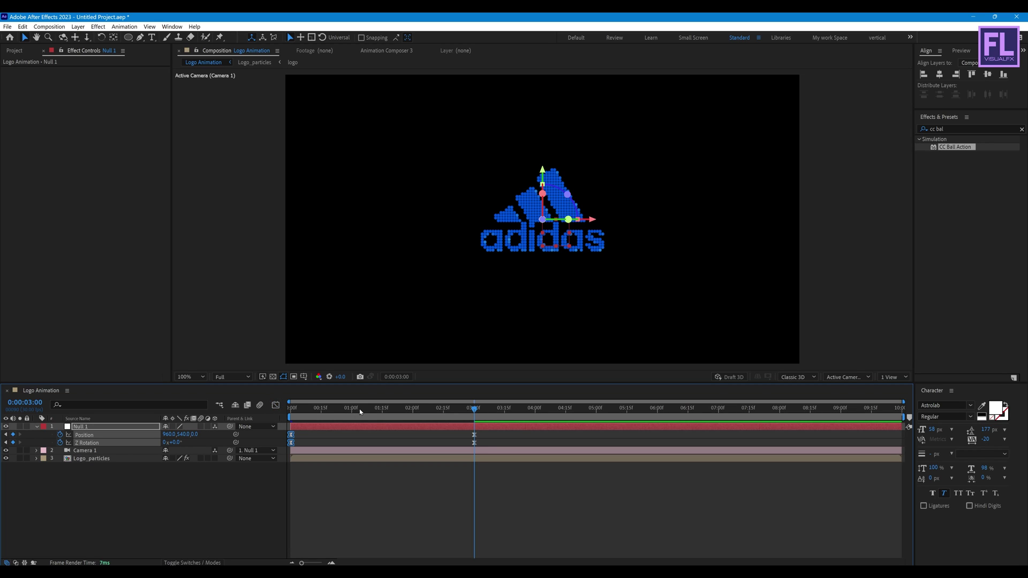
Preview the eased camera move from the composition start and collapse Null 1's properties.
key("Home")
key("space")
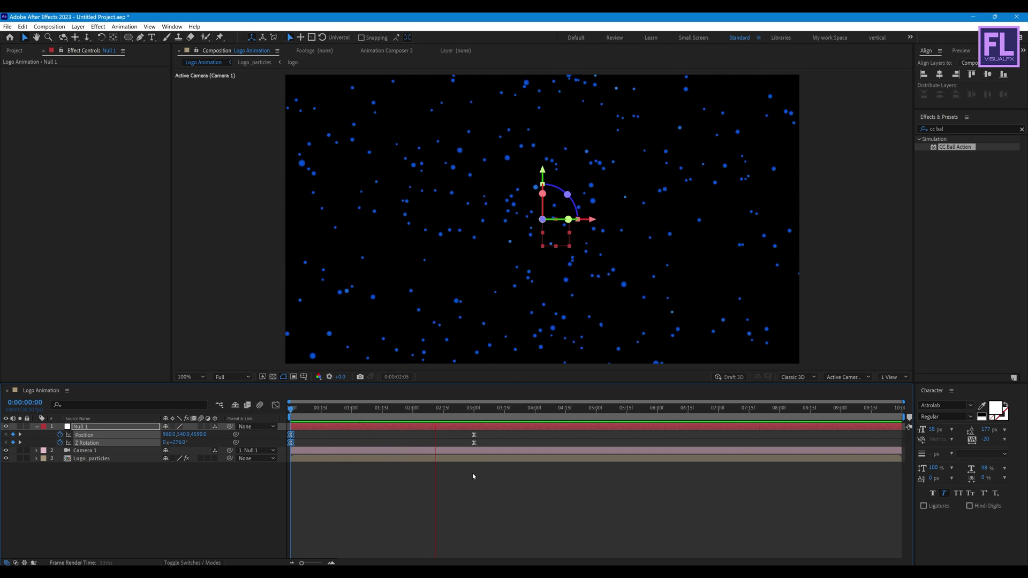
left_click(478, 408)
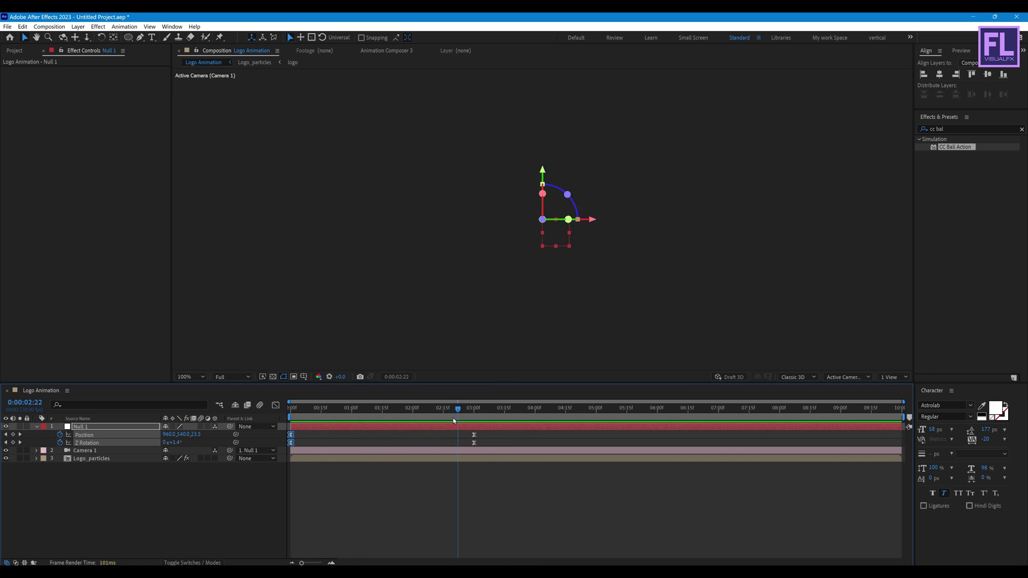
left_click(36, 426)
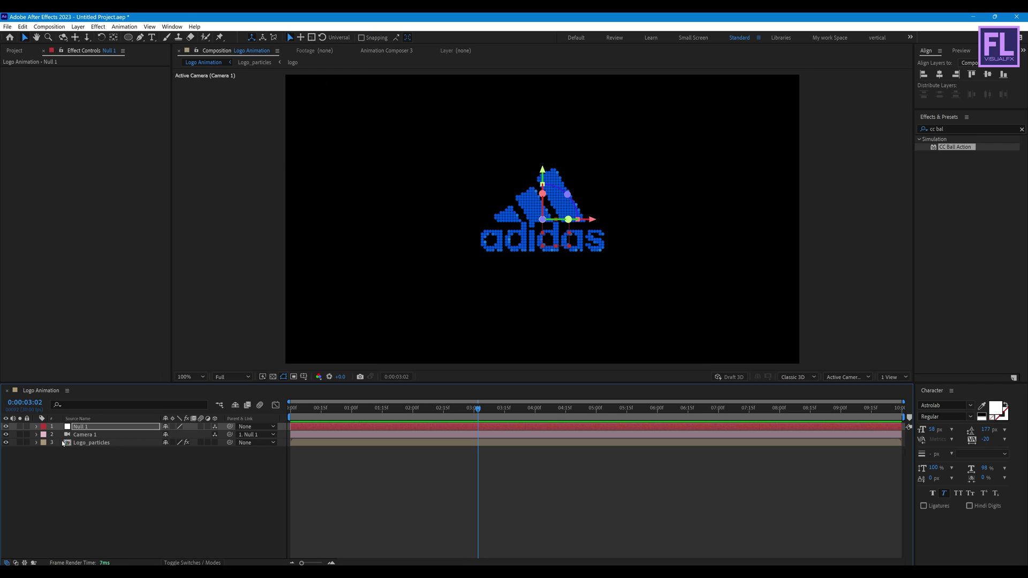
Find the Echo effect and apply it to the Logo_particles layer.
left_click(91, 443)
left_click(948, 130)
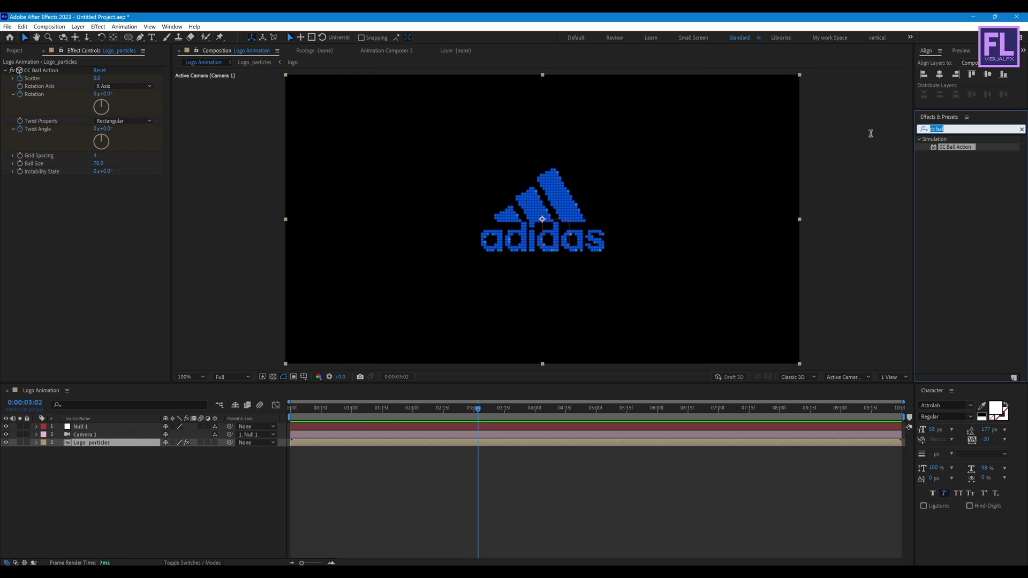
type("echo")
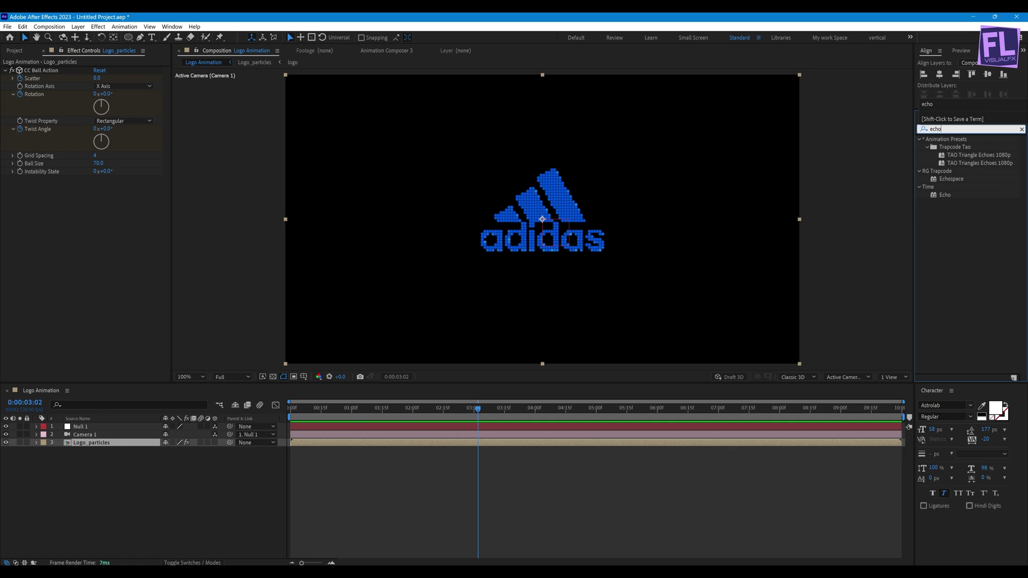
left_click_drag(944, 195, 94, 447)
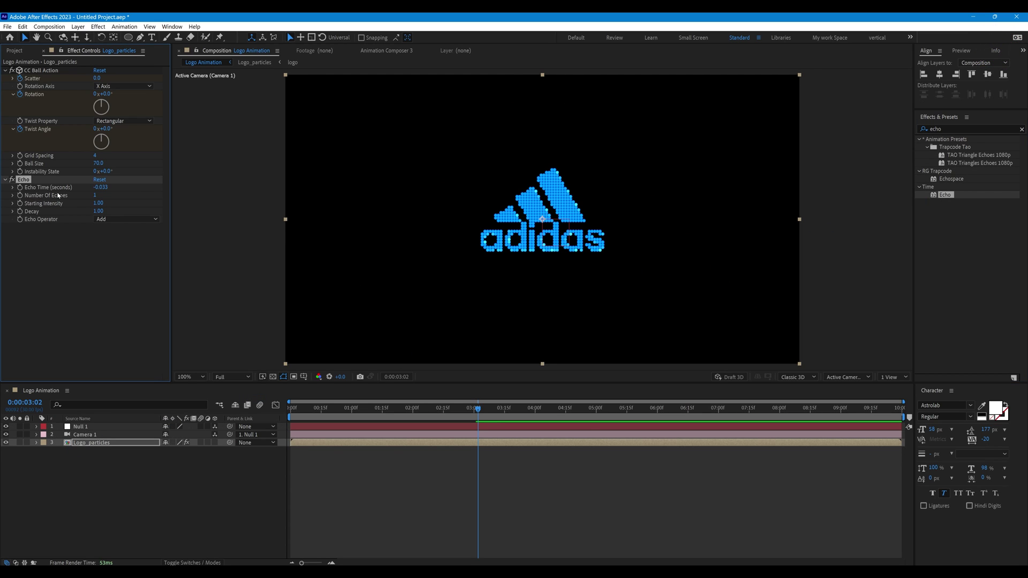
Set the Echo effect's Echo Time to -0.002 seconds and Number Of Echoes to 20.
left_click(96, 187)
type("0.03302")
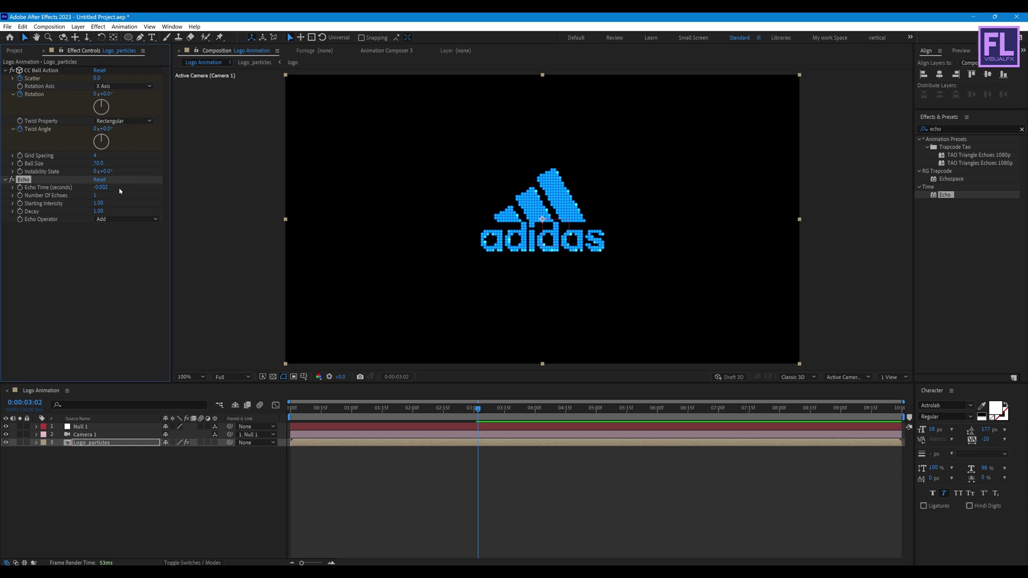
key("Return")
left_click(94, 196)
type("20")
key("Return")
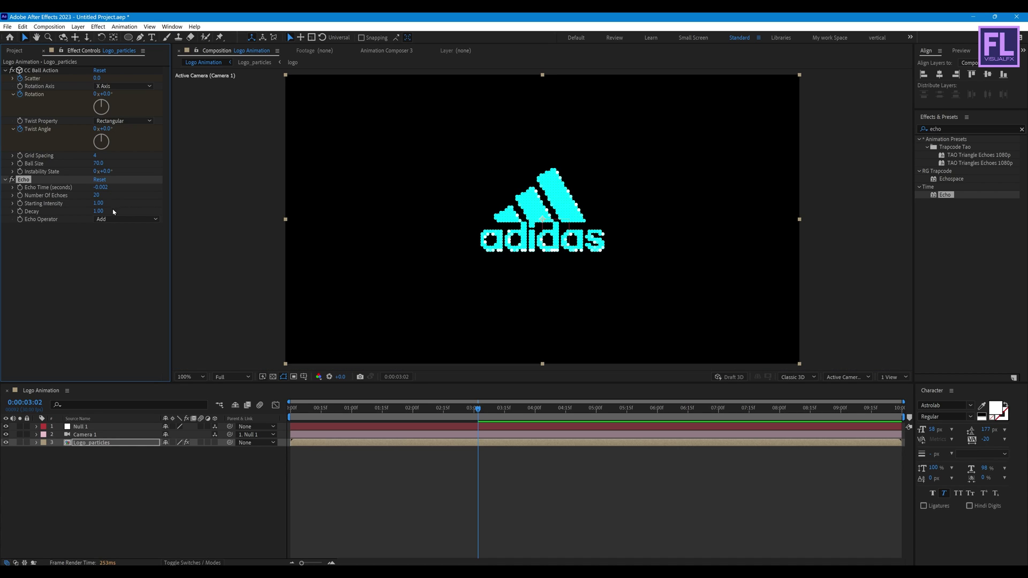
Set the Echo effect's Decay to 0.77 and Echo Operator to Maximum, and check the trails around 0:00:01:08.
left_click_drag(98, 211, 92, 215)
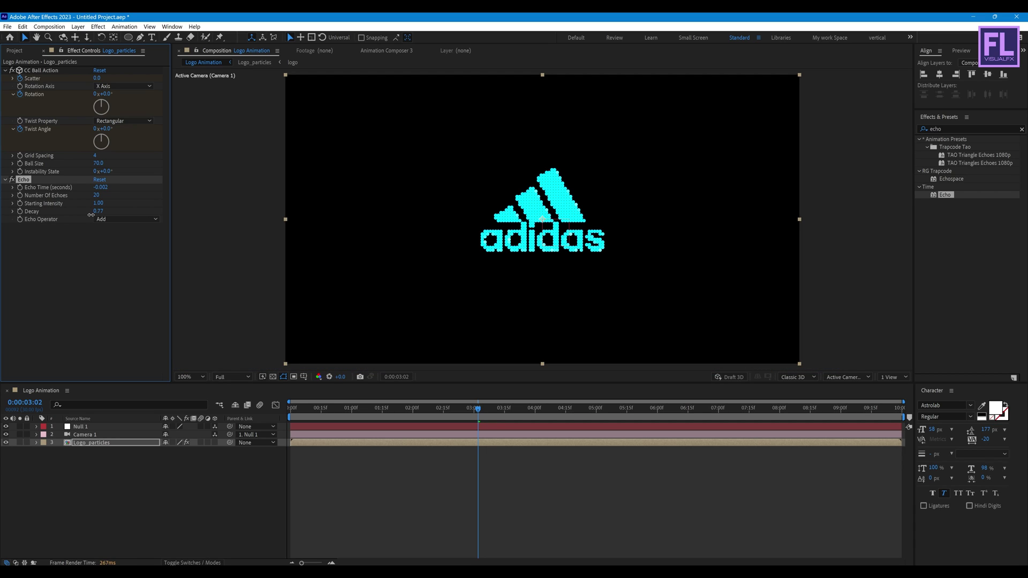
left_click(129, 220)
left_click(134, 239)
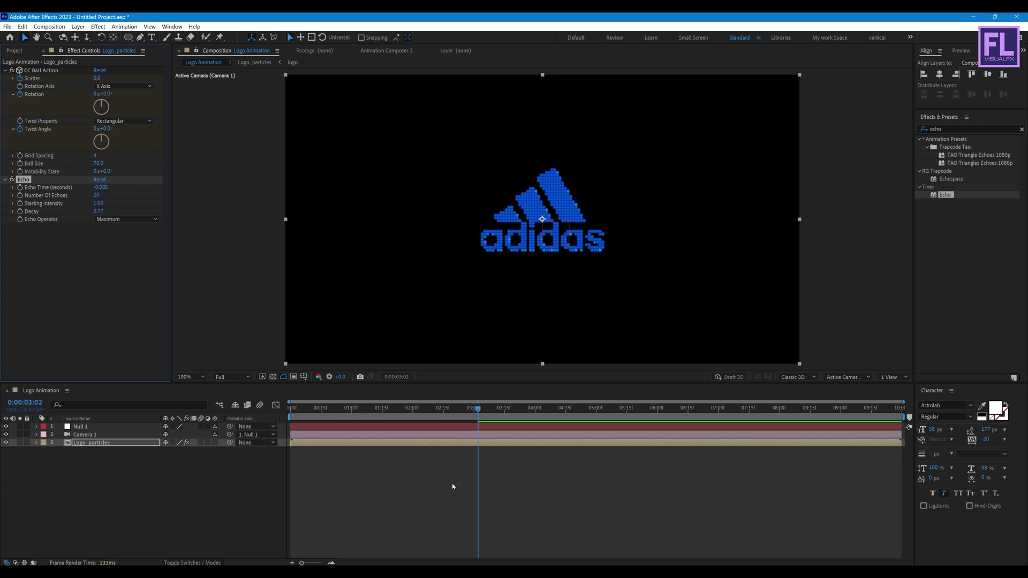
mouse_move(472, 419)
left_mouse_down()
mouse_move(346, 420)
mouse_move(368, 427)
left_mouse_up()
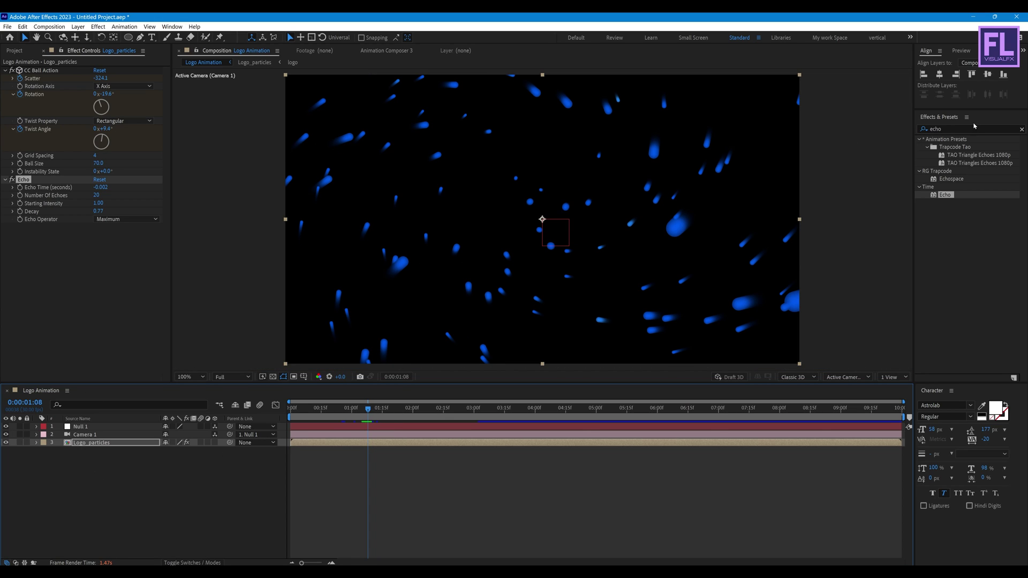
Find the Deep Glow effect and apply it to Logo_particles after Echo.
left_click(972, 128)
key("BackSpace")
type("deep")
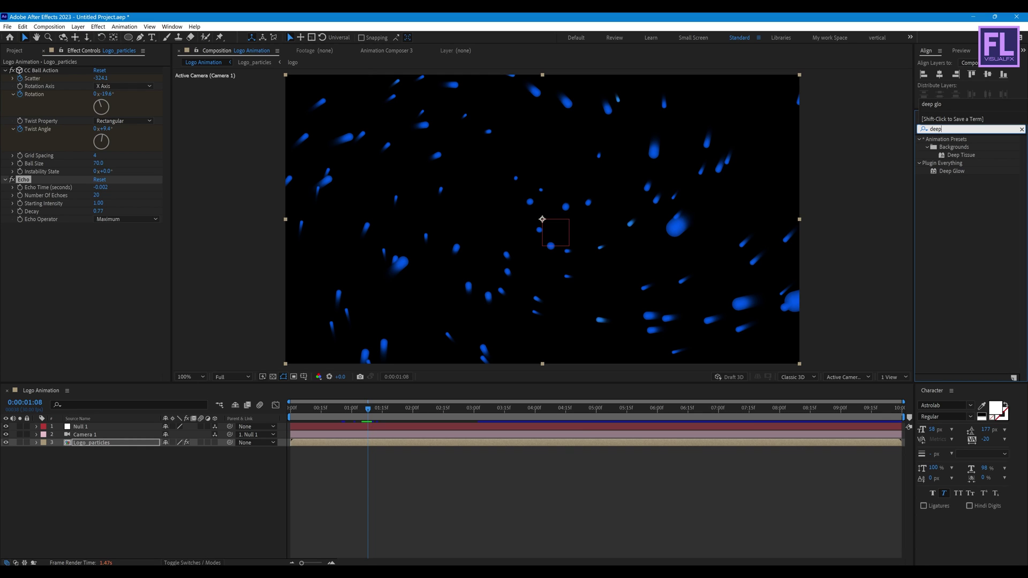
left_click_drag(952, 171, 63, 287)
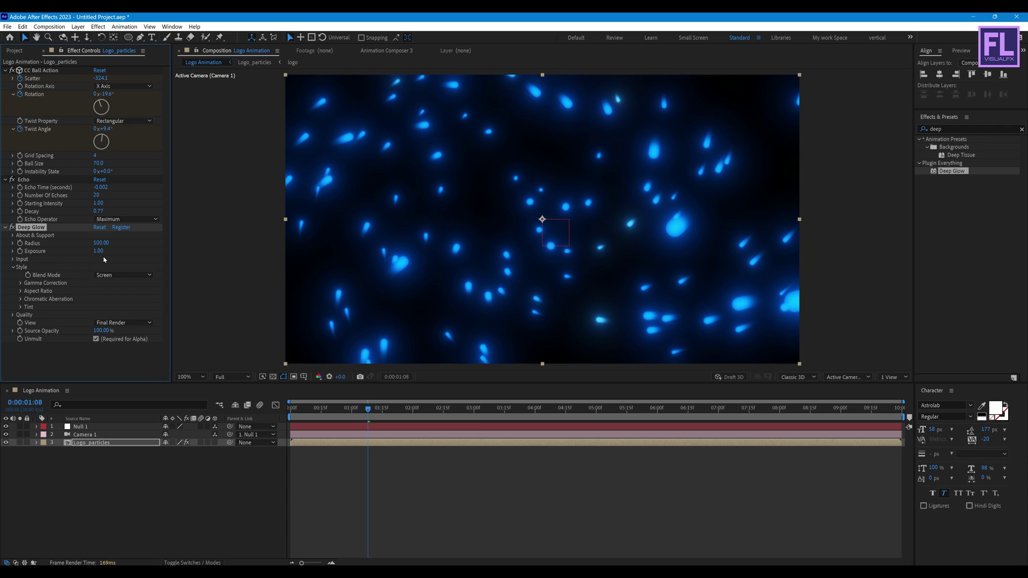
Set Deep Glow's Exposure to 0.40 and its input Threshold to 39%.
left_click_drag(99, 252, 74, 253)
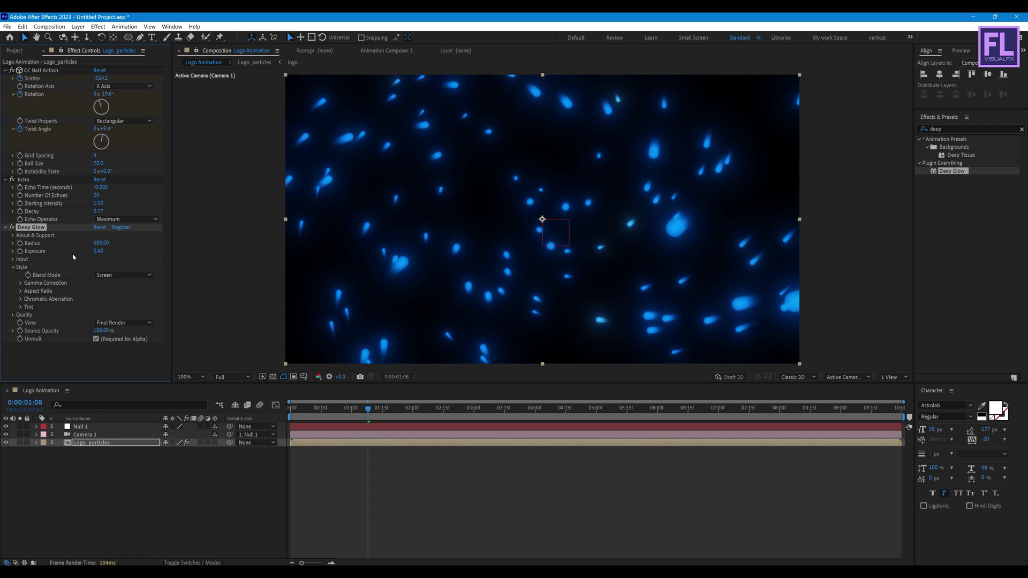
left_click(12, 260)
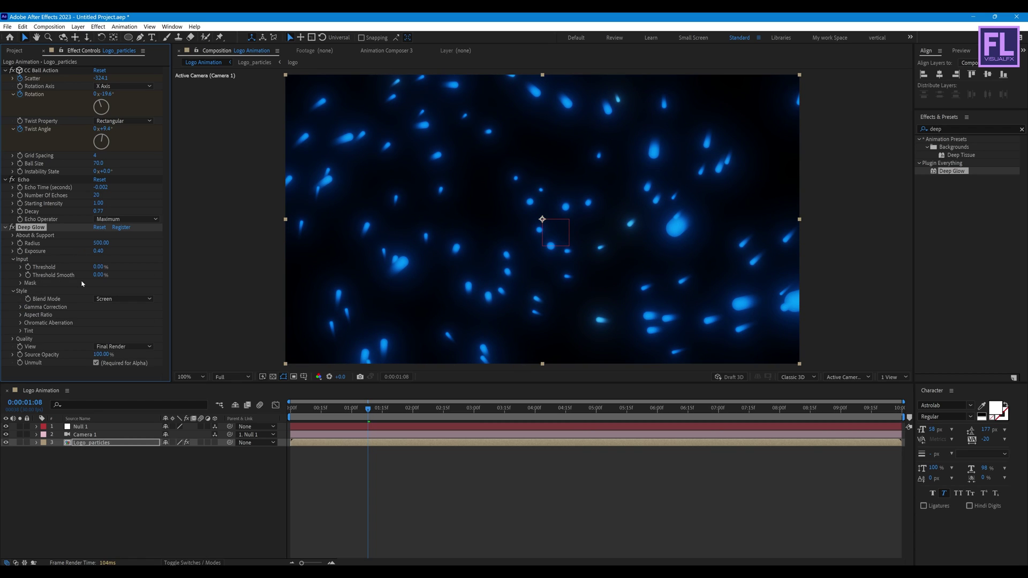
left_click_drag(97, 267, 112, 267)
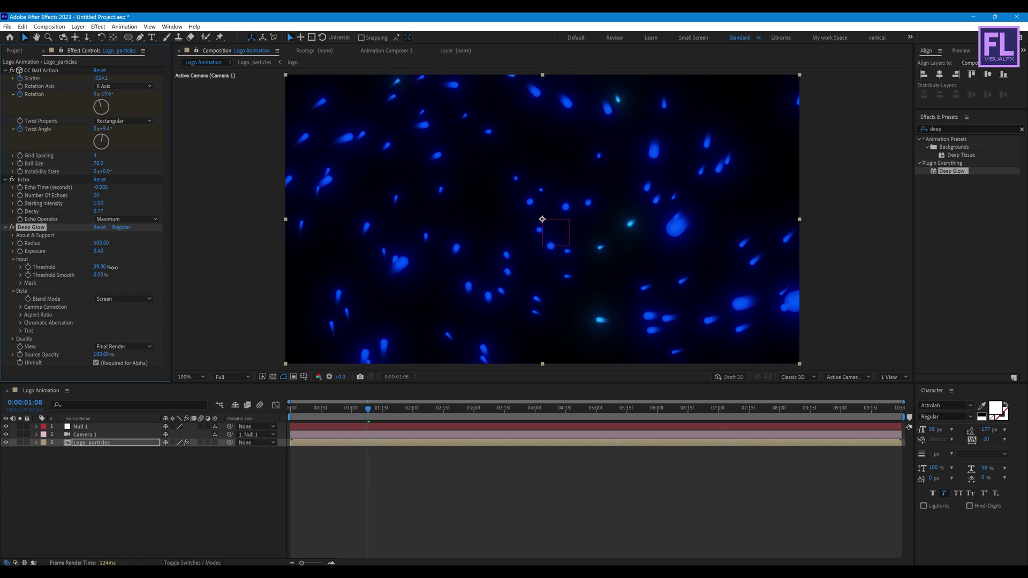
Preview the glowing particle animation up to the fully formed logo.
left_click_drag(368, 409, 501, 409)
key("space")
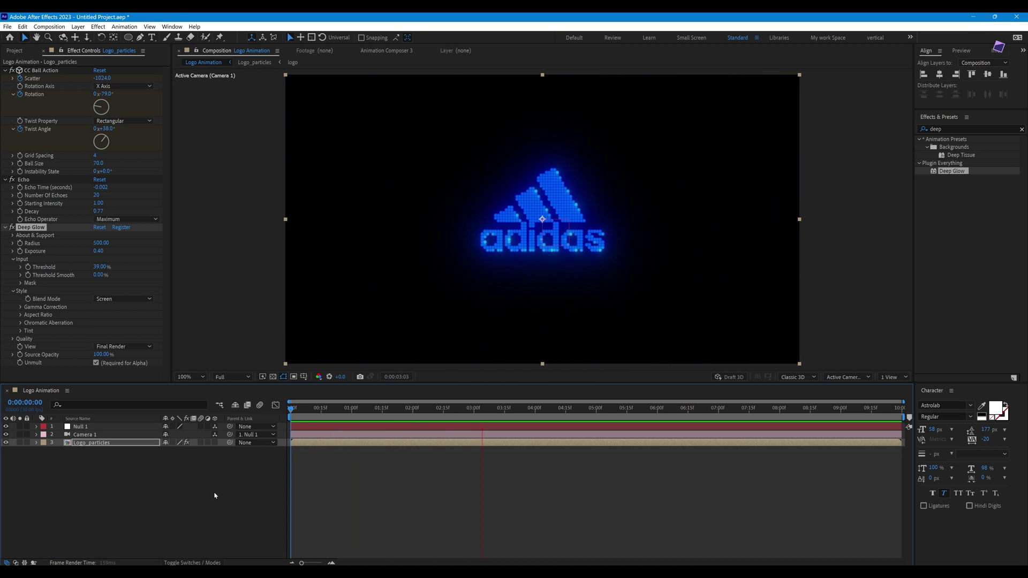
key("space")
key("space")
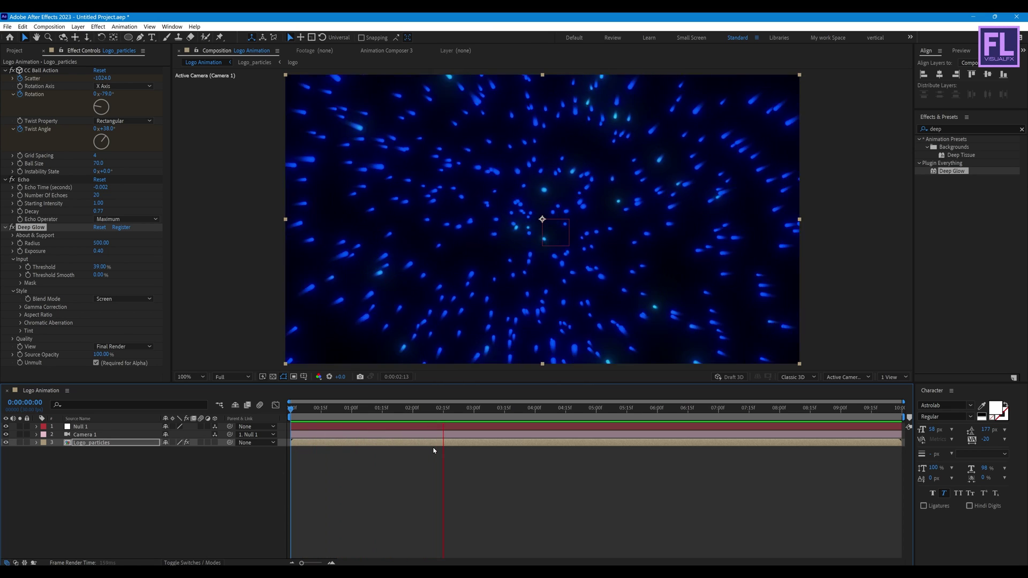
left_click_drag(444, 409, 490, 410)
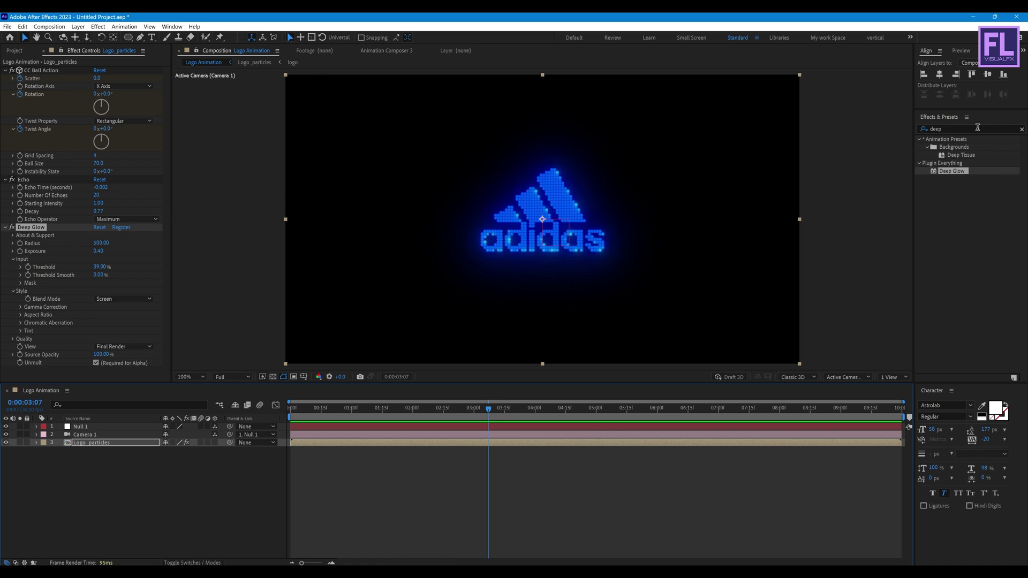
Apply Brightness & Contrast to Logo_particles with Brightness 39 and Contrast 35, and check the result along the timeline.
key("ctrl+f")
type("brigh")
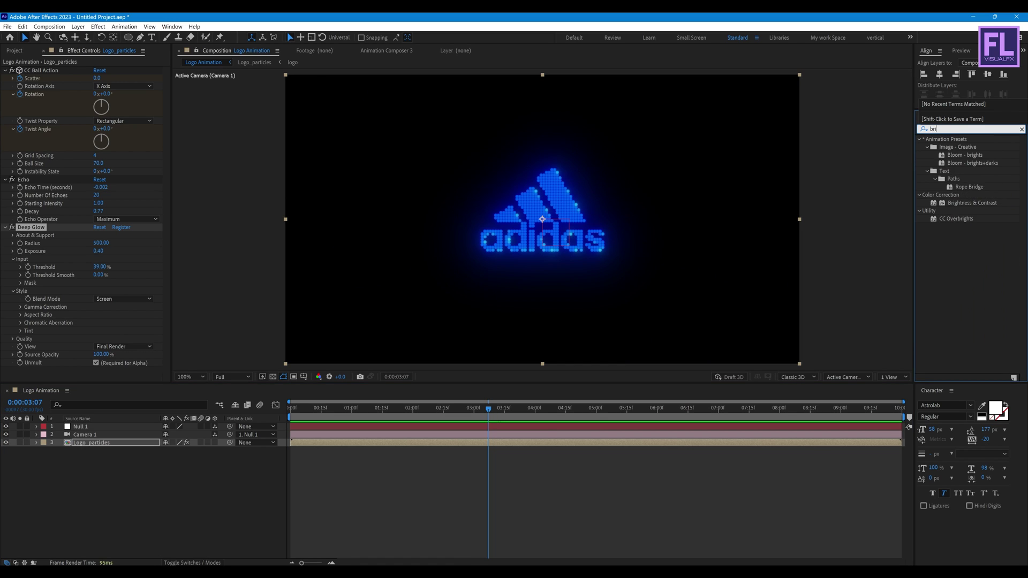
left_click_drag(987, 177, 105, 369)
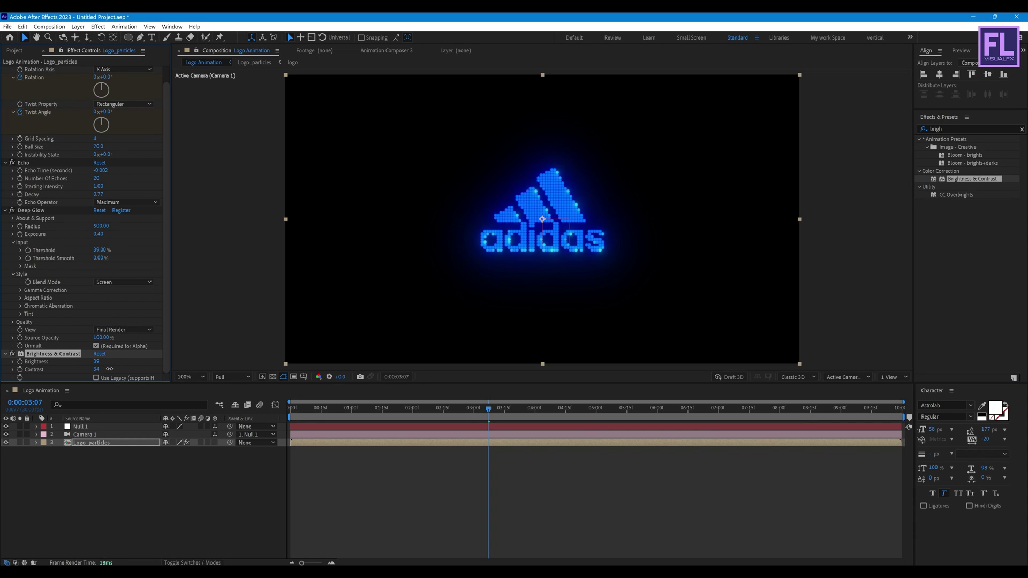
left_click(165, 447)
left_click_drag(361, 417, 501, 399)
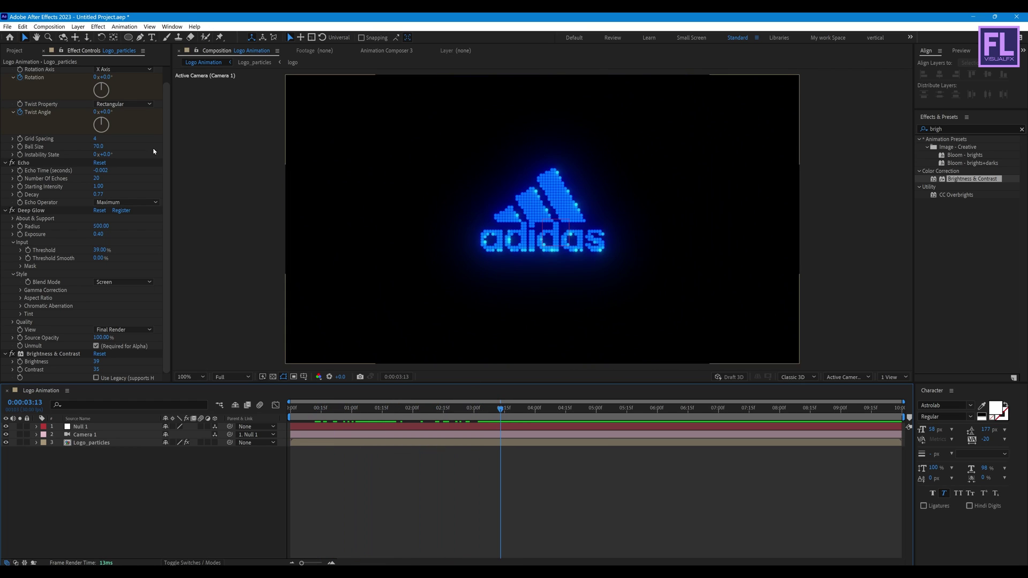
Create a 1920 × 1080, 10-second composition named Glossy_logo and add the logo composition to it.
left_click(12, 50)
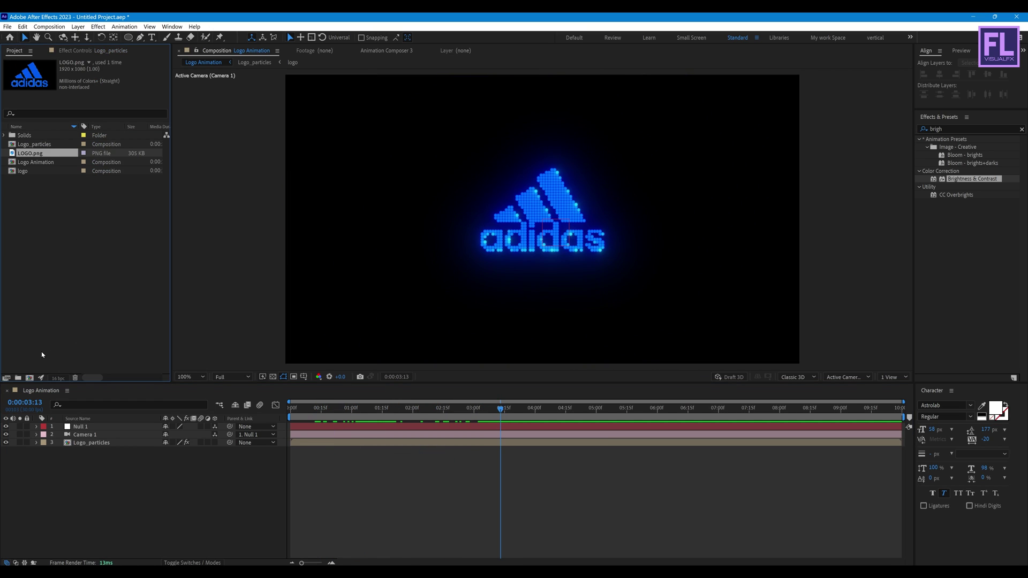
left_click(30, 378)
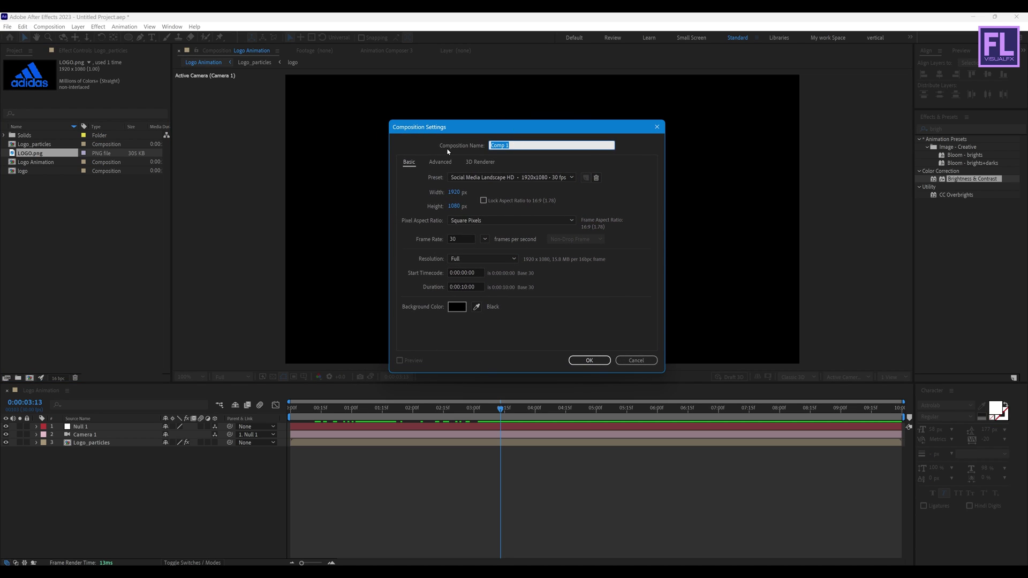
type("G")
type("ssy_logo")
left_click(587, 360)
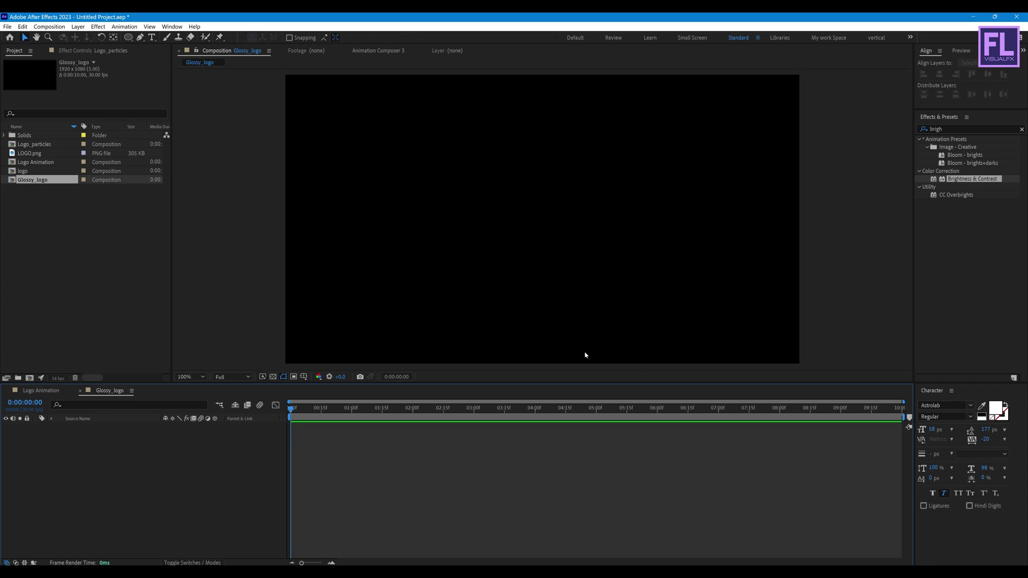
left_click(28, 171)
left_click_drag(27, 171, 104, 460)
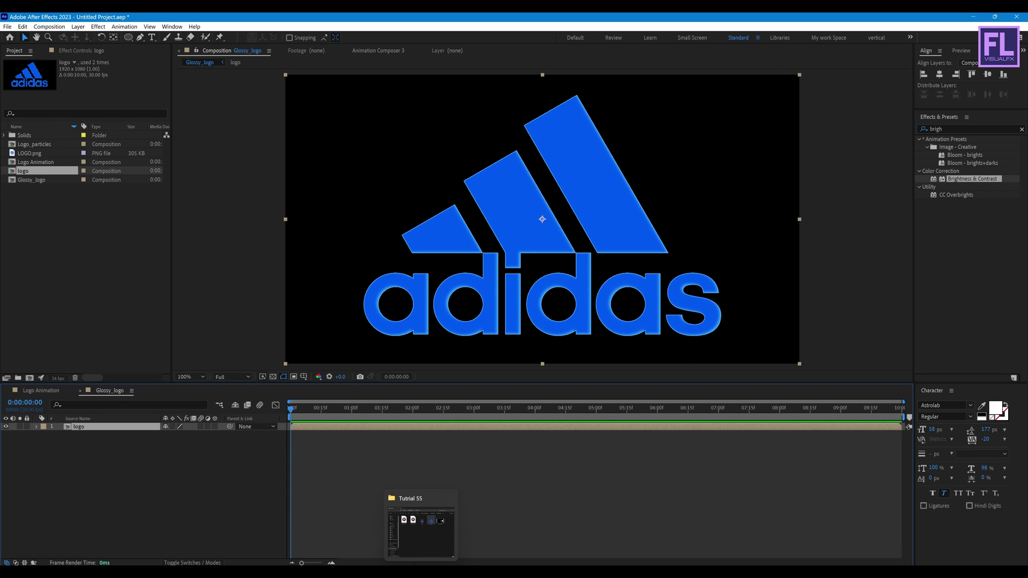
Import Reflection Map.mp4 from the file explorer folder and place it below the logo layer in Glossy_logo.
left_click(428, 563)
left_click_drag(672, 182, 38, 234)
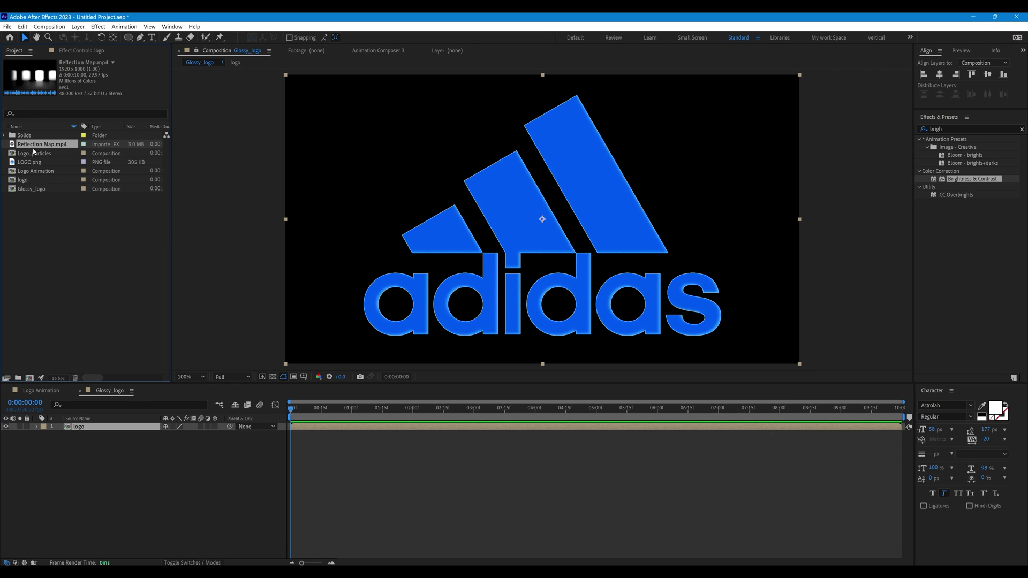
left_click_drag(30, 147, 97, 445)
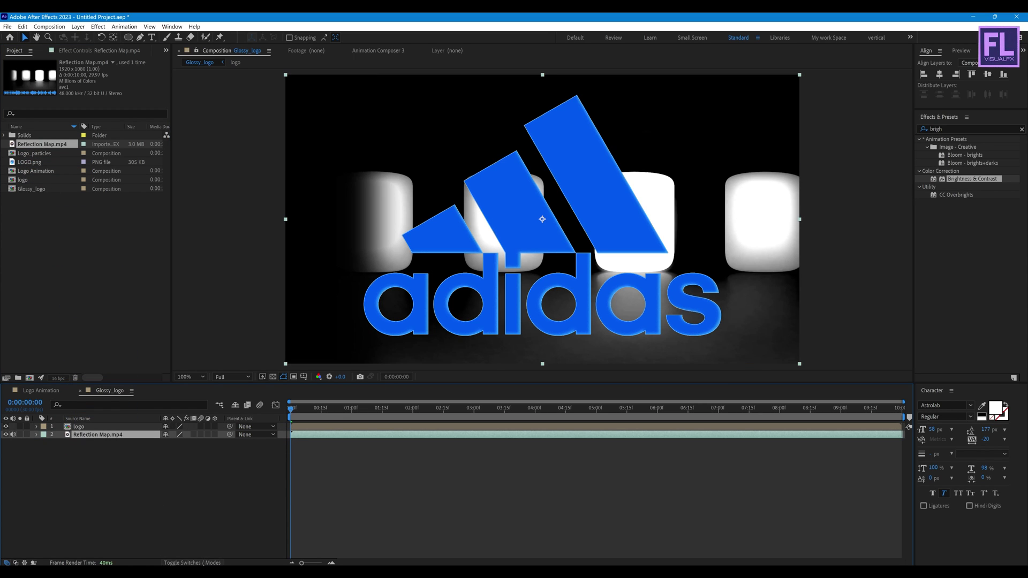
Set the logo layer as the track matte for the Reflection Map.mp4 layer in Glossy_logo.
key("F4")
left_click(235, 435)
left_click(231, 459)
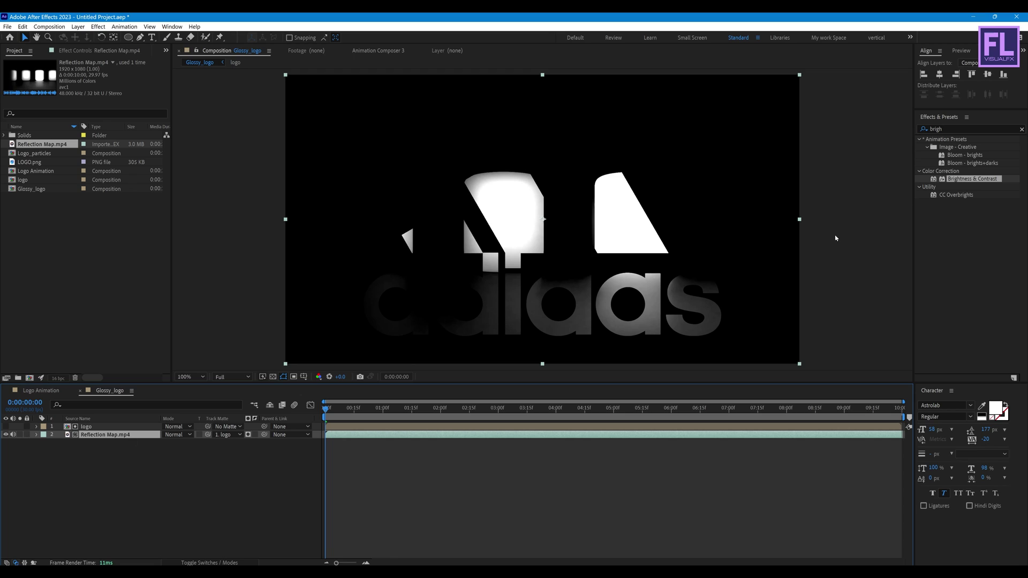
Apply the CC Glass effect to the Reflection Map.mp4 layer and use the logo layer as its Bump Map.
left_click(956, 129)
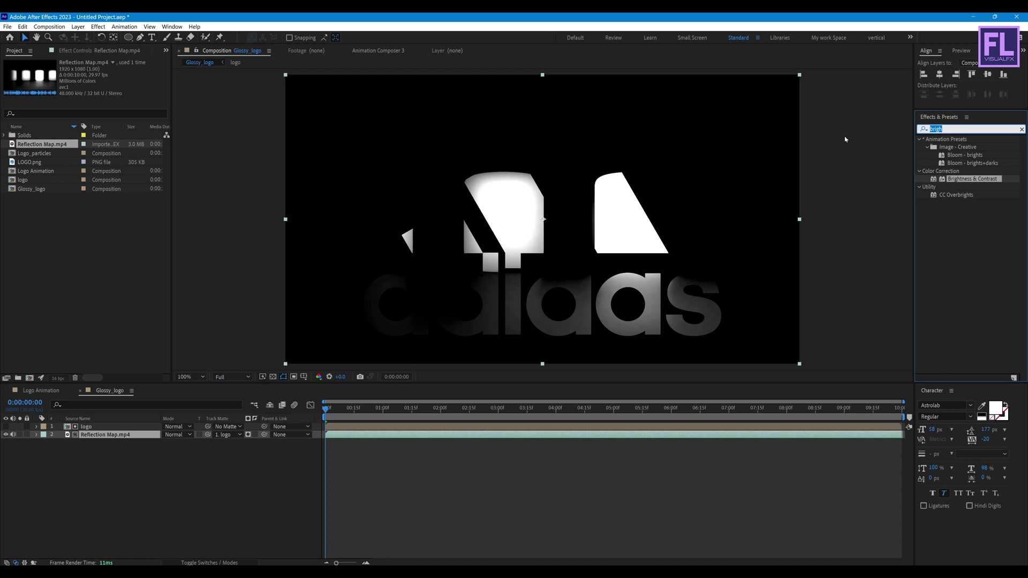
type("cc gla")
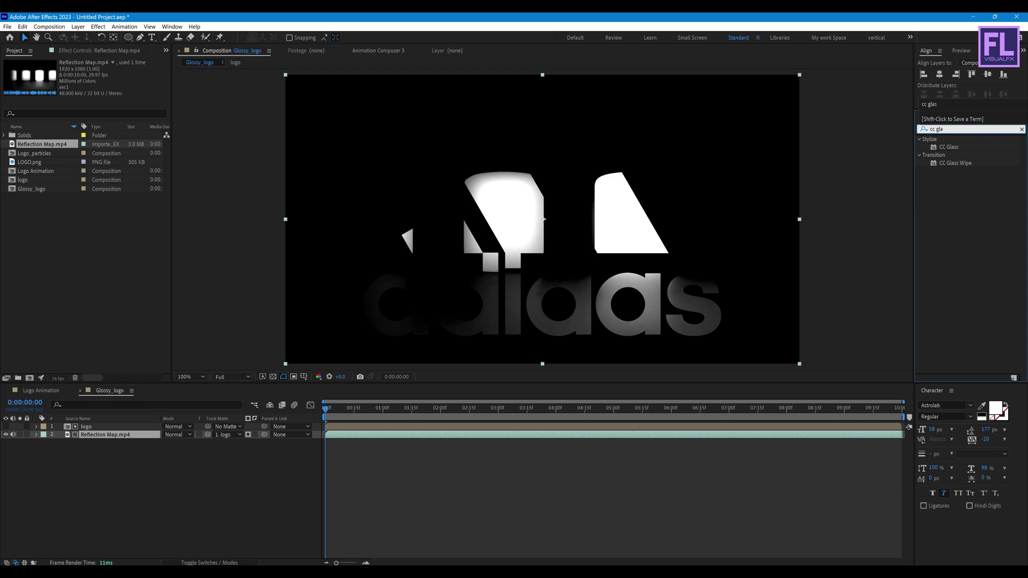
left_click_drag(949, 147, 129, 437)
left_click(13, 78)
left_click(111, 87)
left_click(118, 105)
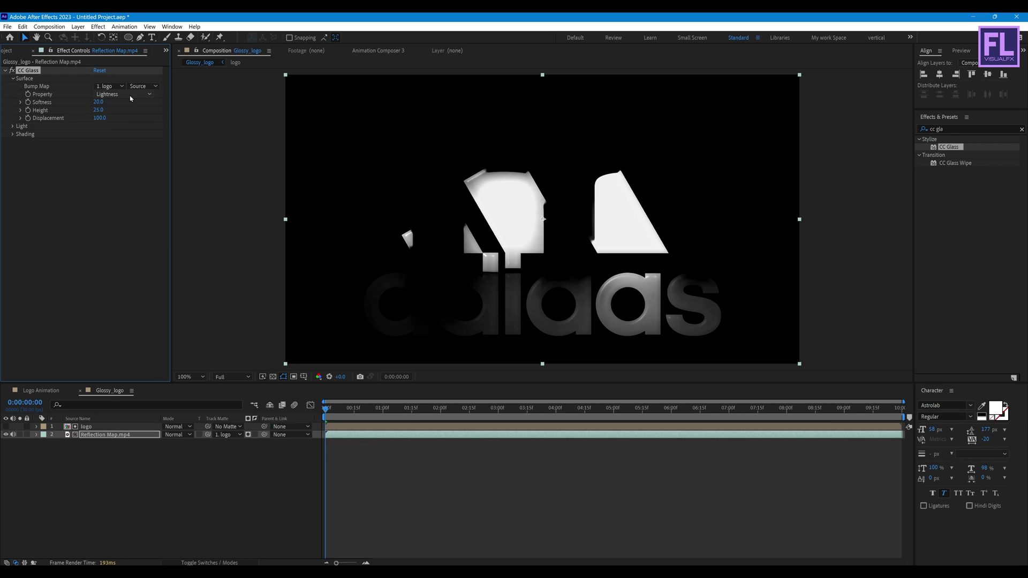
Set the CC Glass surface to Softness 50, Height 100 and Displacement -160.
left_click(98, 102)
type("40")
key("BackSpace")
key("BackSpace")
type("50")
key("Return")
left_click(98, 110)
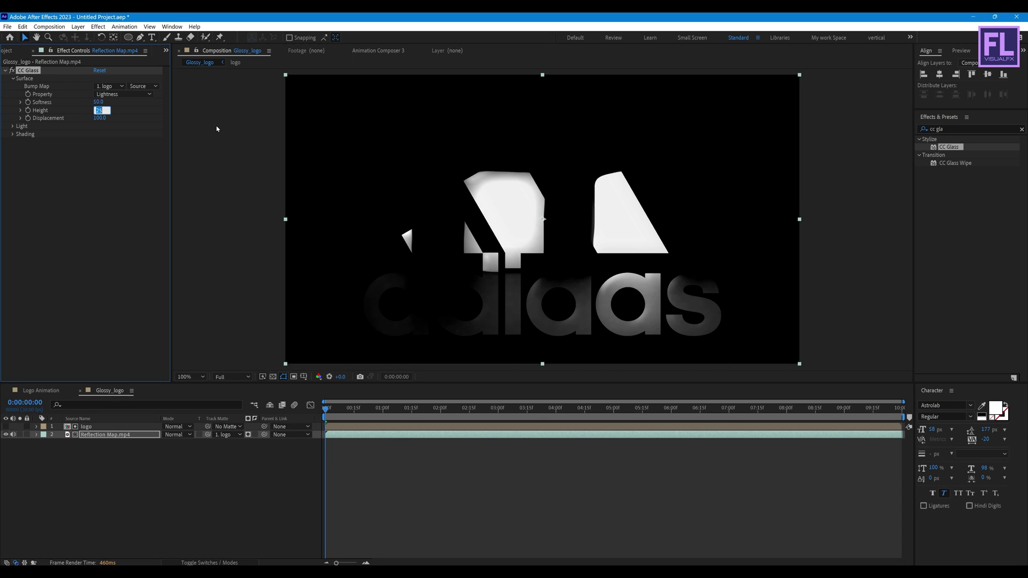
type("100")
key("Return")
left_click(99, 118)
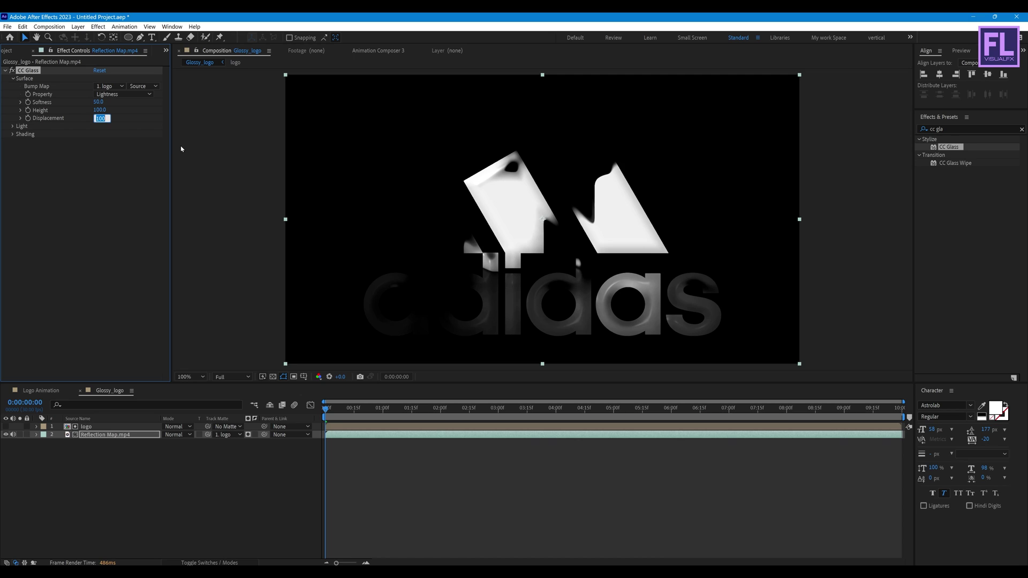
type("-160")
key("Return")
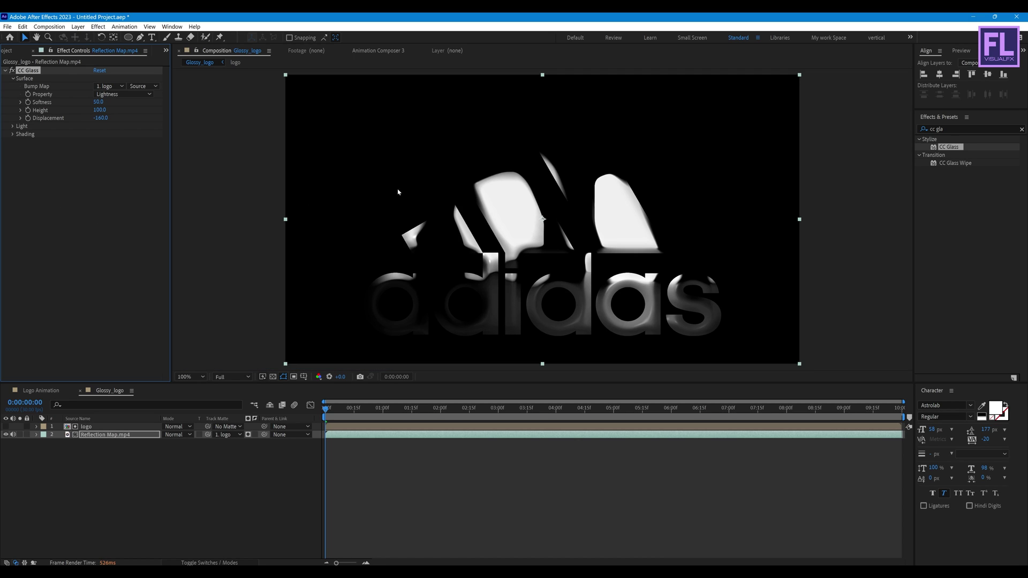
Apply the CC Blobbylize effect to the Reflection Map.mp4 layer with the logo layer as its Blob Layer.
left_click(945, 129)
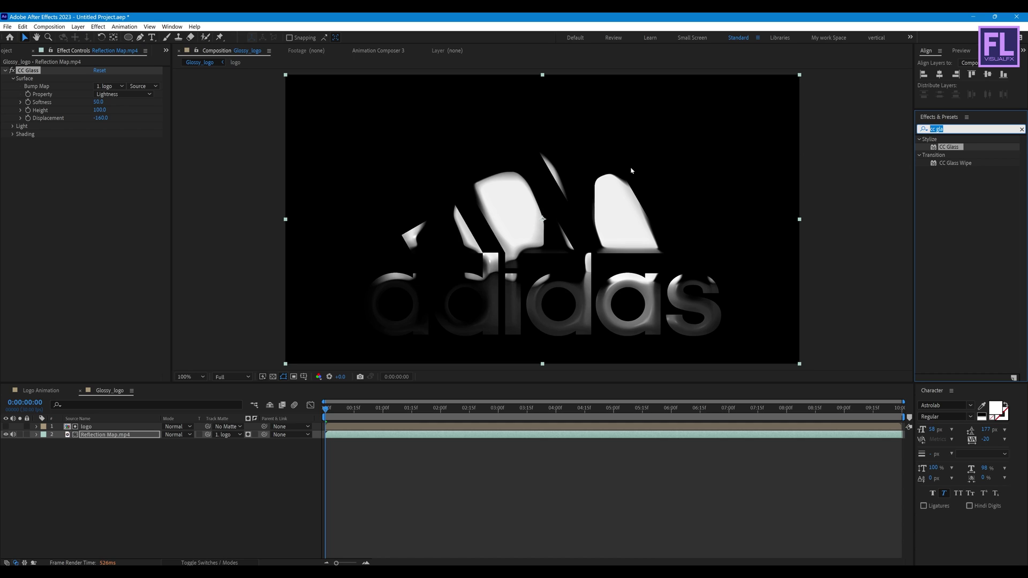
type("cc blo")
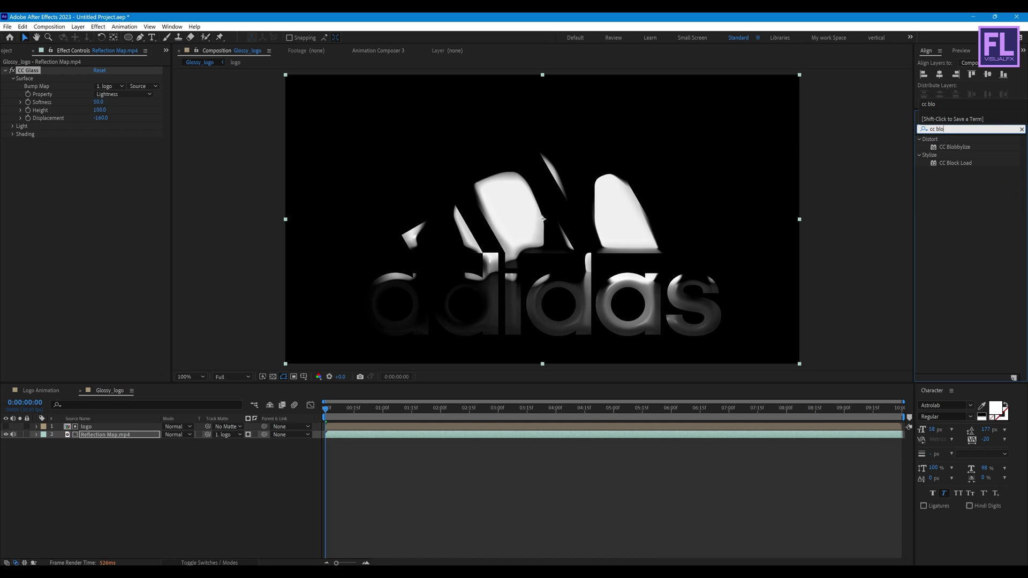
left_click_drag(967, 145, 102, 218)
left_click(12, 150)
left_click(110, 157)
left_click(119, 182)
Set the CC Blobbylize Softness to 15 and Cut Away to 5.
left_click(99, 174)
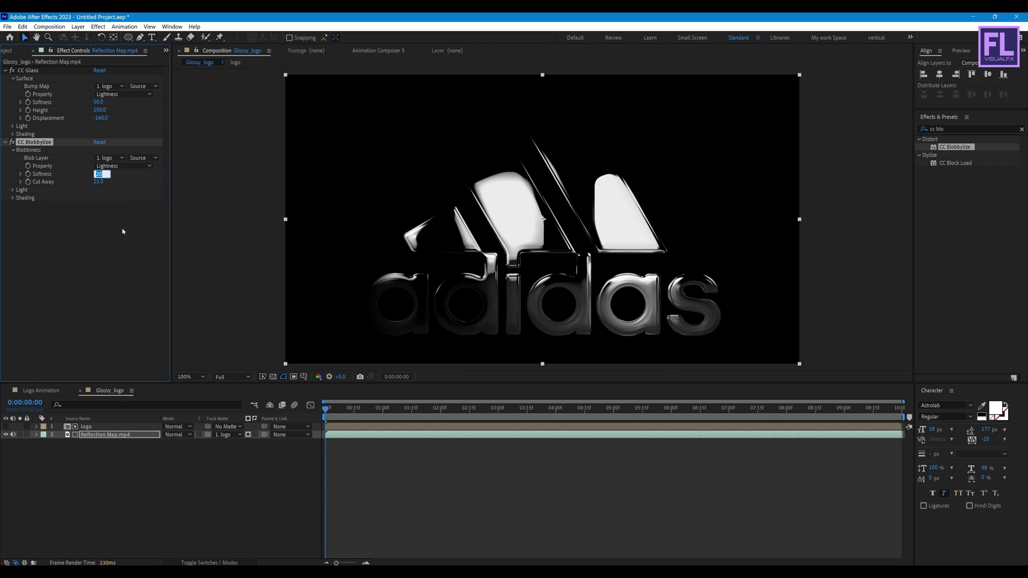
type("1")
key("Return")
left_click(99, 183)
type("5")
key("Return")
Add another copy of the logo composition to Glossy_logo, below the Reflection Map.mp4 layer.
left_click(343, 435)
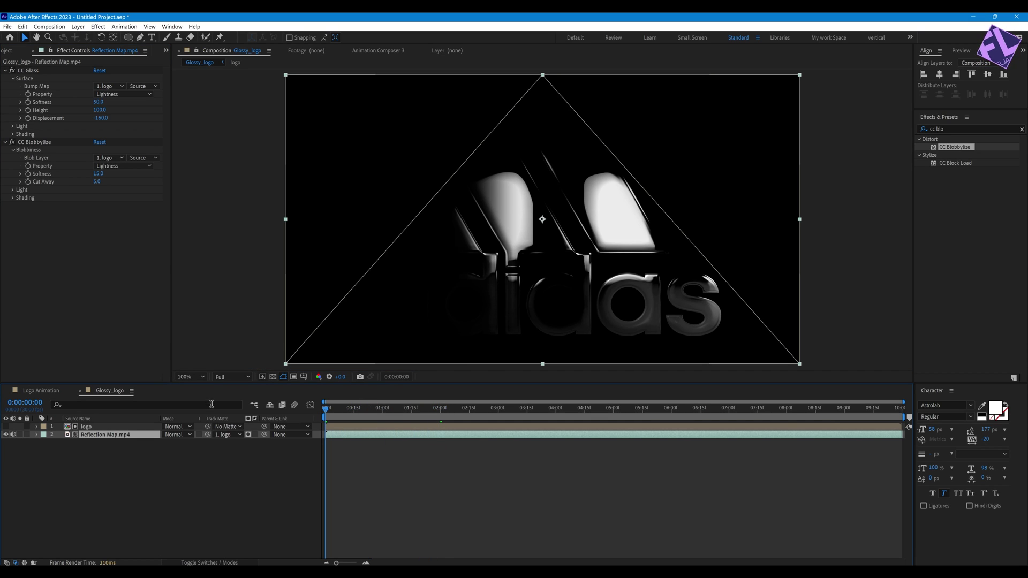
left_click(80, 257)
left_click(10, 51)
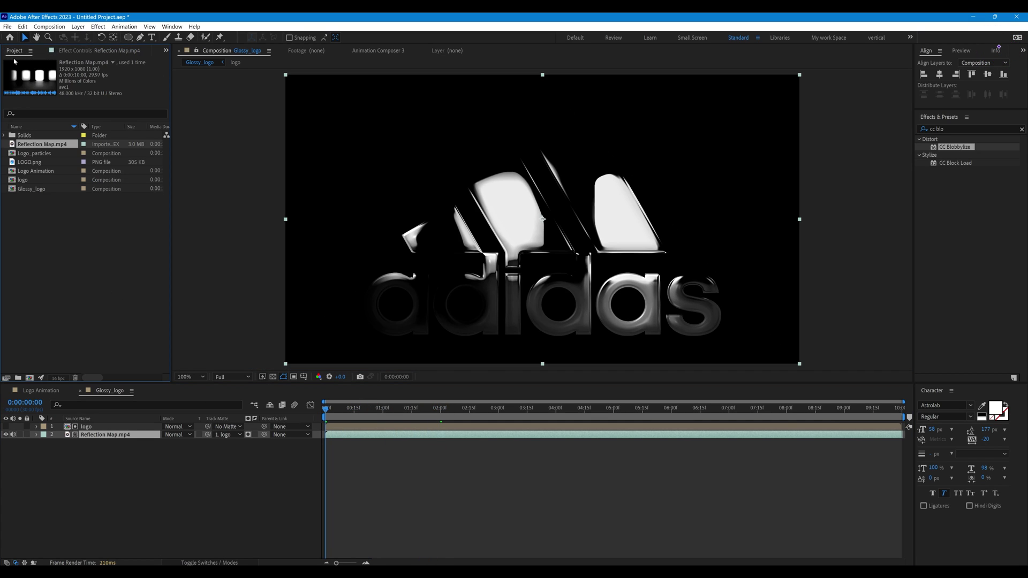
left_click(38, 183)
left_click_drag(38, 184, 102, 444)
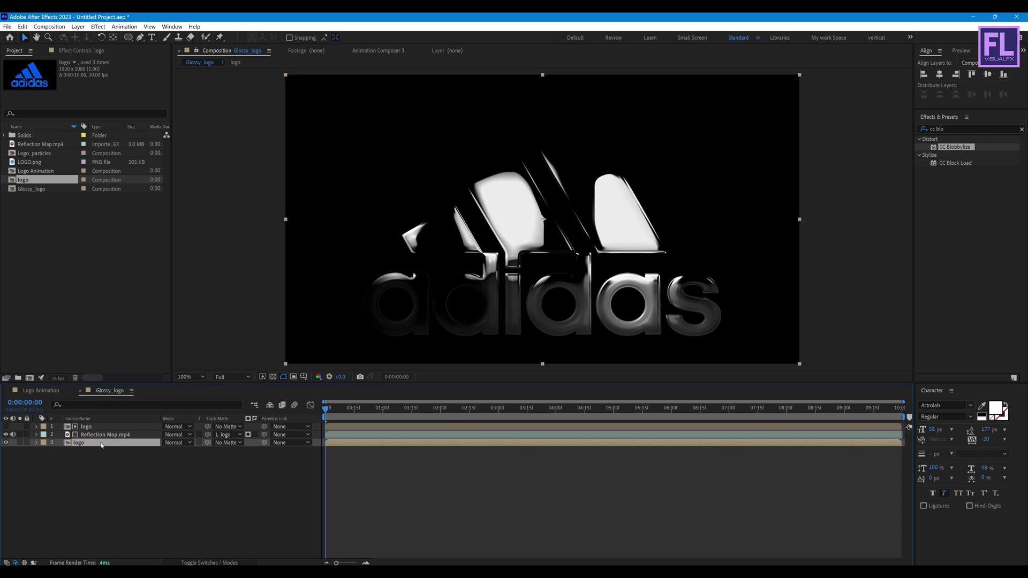
Change the blending mode of the Reflection Map.mp4 layer to Screen.
left_click(107, 436)
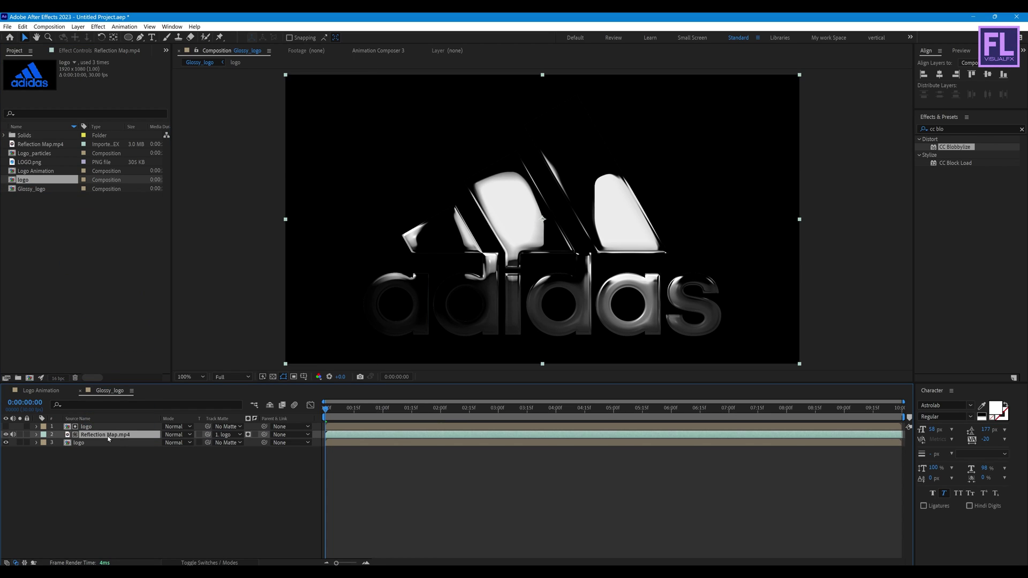
left_click(175, 436)
left_click(203, 143)
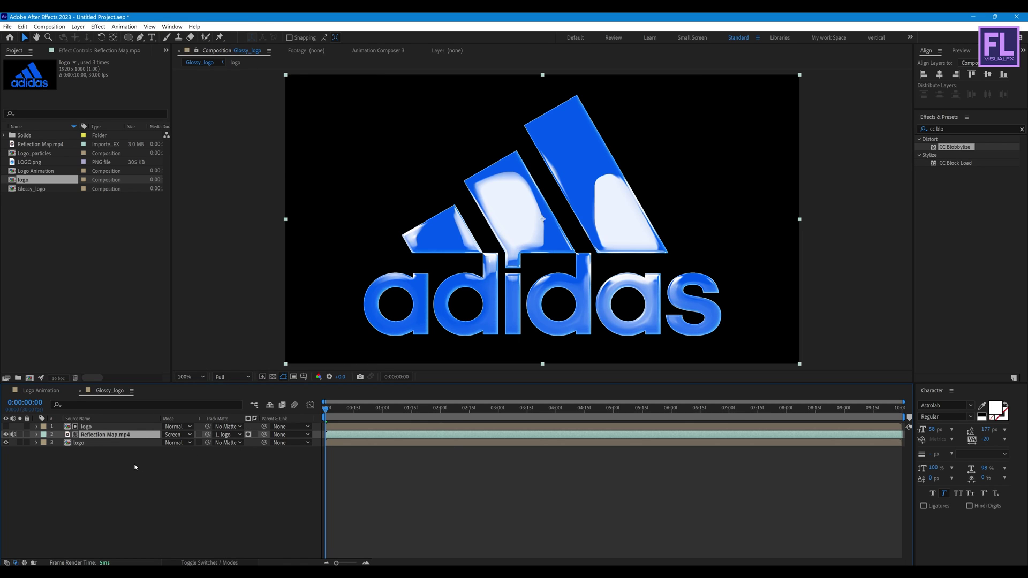
Keyframe the Reflection Map.mp4 layer's Opacity from 100% at 0:00:03:00 to 0% at 0:00:04:00.
left_click_drag(443, 410, 498, 412)
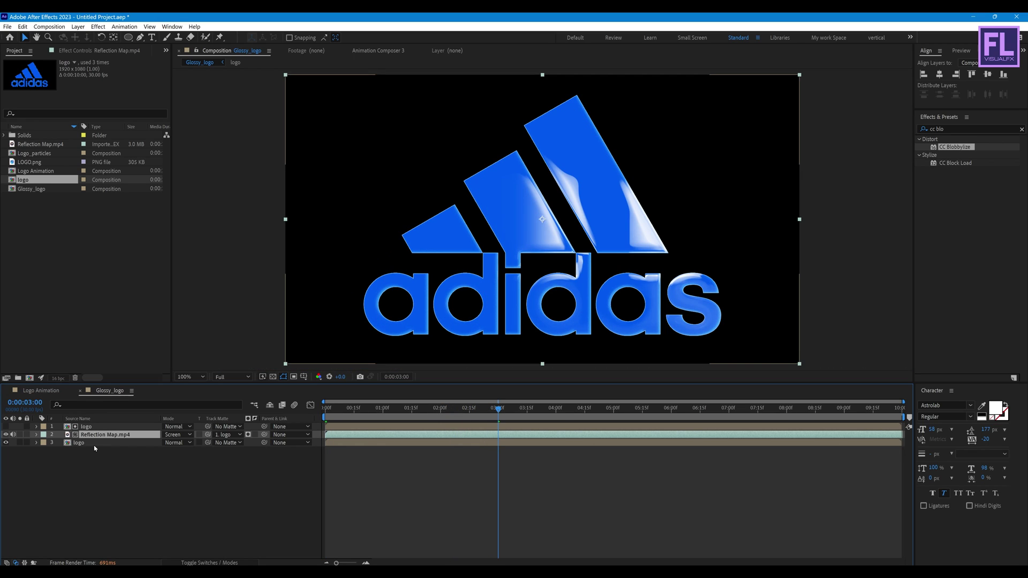
key("t")
left_click(61, 445)
left_click(530, 409)
left_click(555, 409)
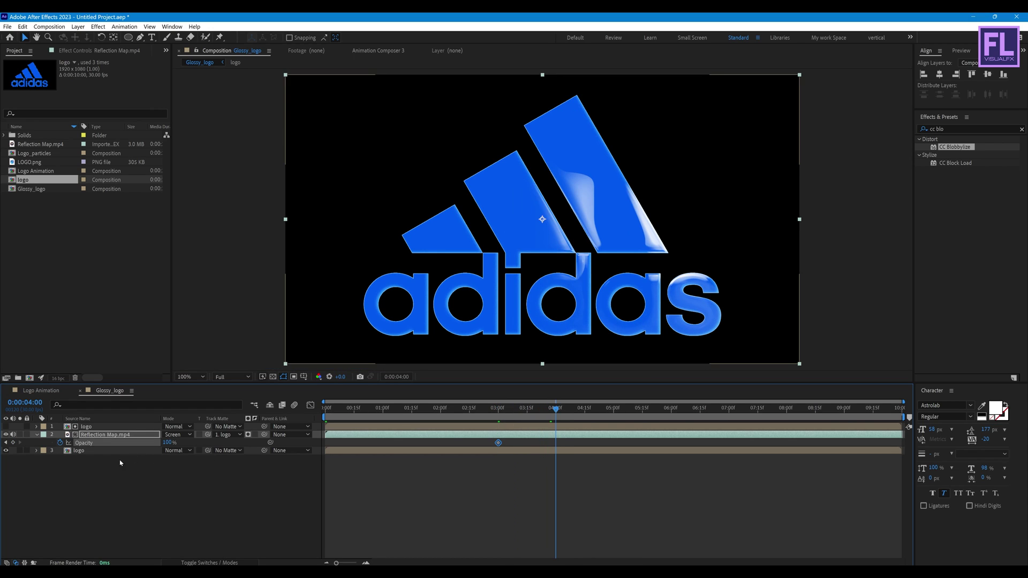
left_click(167, 443)
type("0")
key("Return")
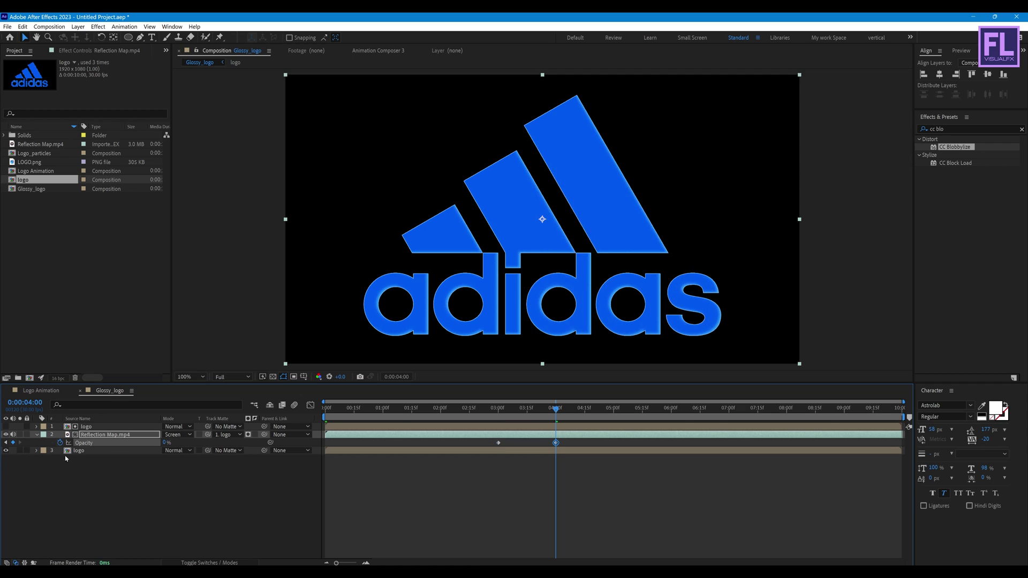
key("u")
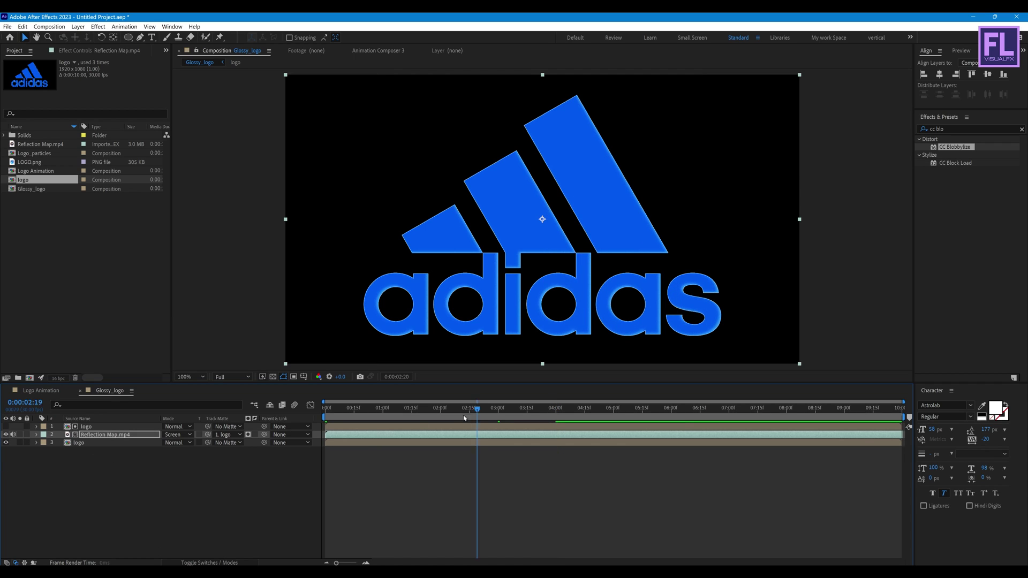
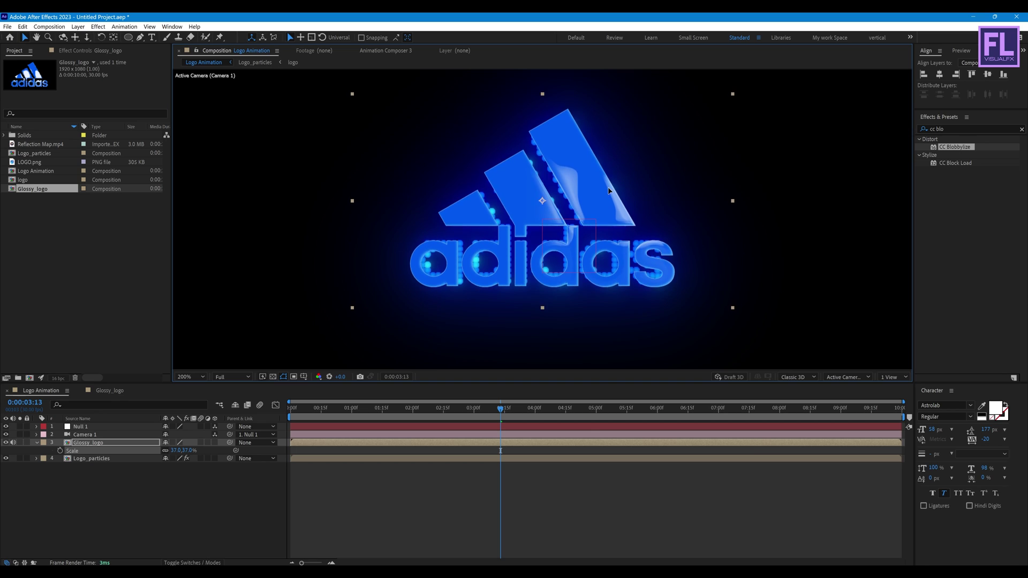
Scale the Glossy_logo layer in Logo Animation to about 34.9% so it matches the particle logo.
left_click_drag(732, 205, 725, 204)
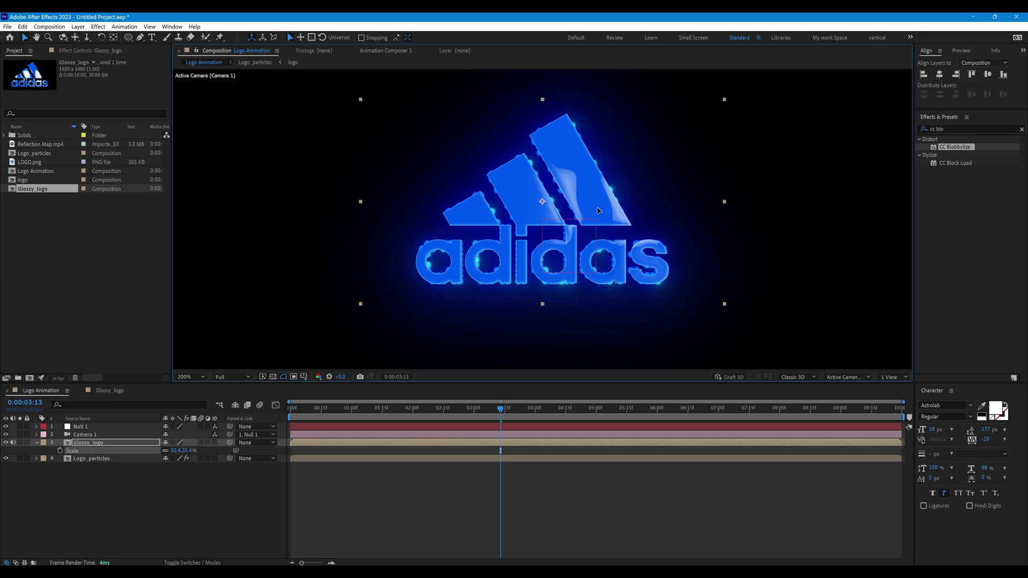
left_click_drag(724, 202, 722, 204)
key("slash")
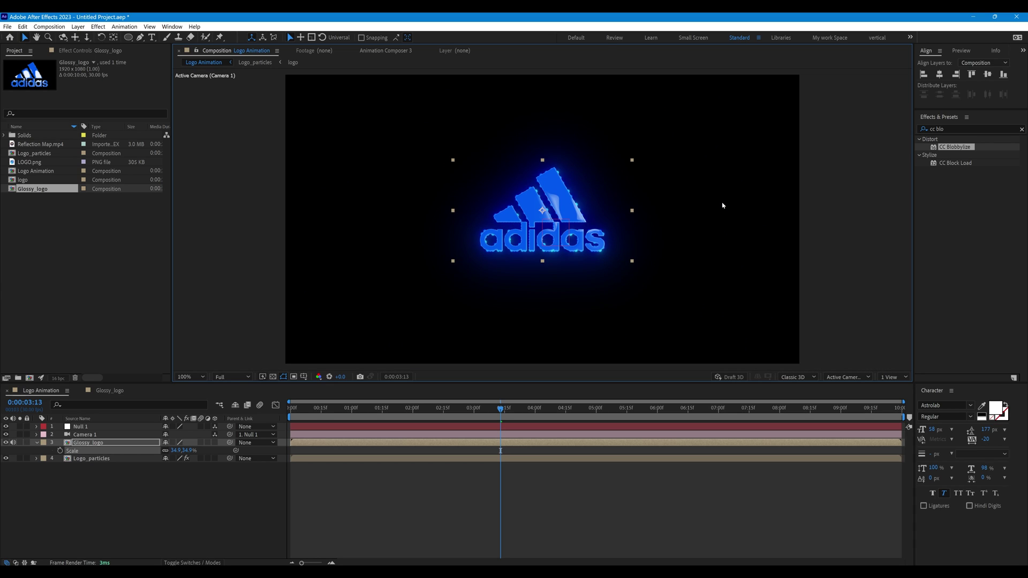
left_click(84, 497)
left_click(36, 442)
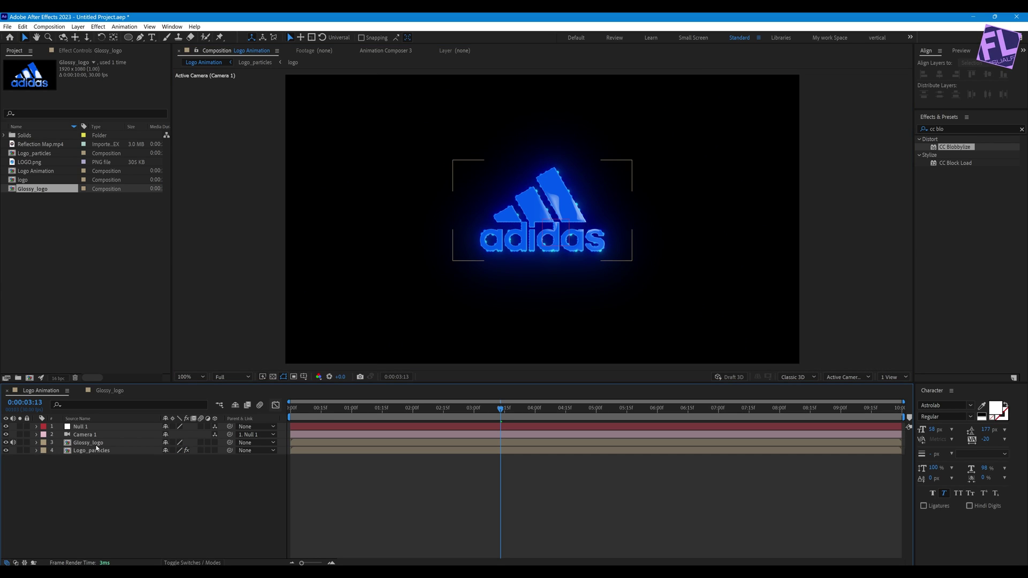
Shift the Glossy_logo layer in time so that it starts at 0:00:02:22.
left_click(90, 444)
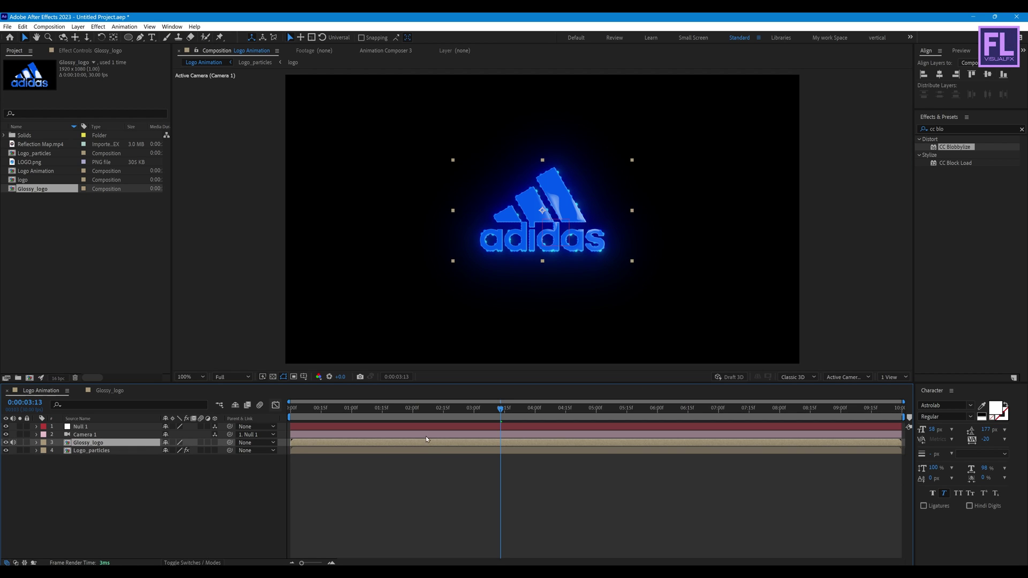
left_click_drag(453, 413, 458, 410)
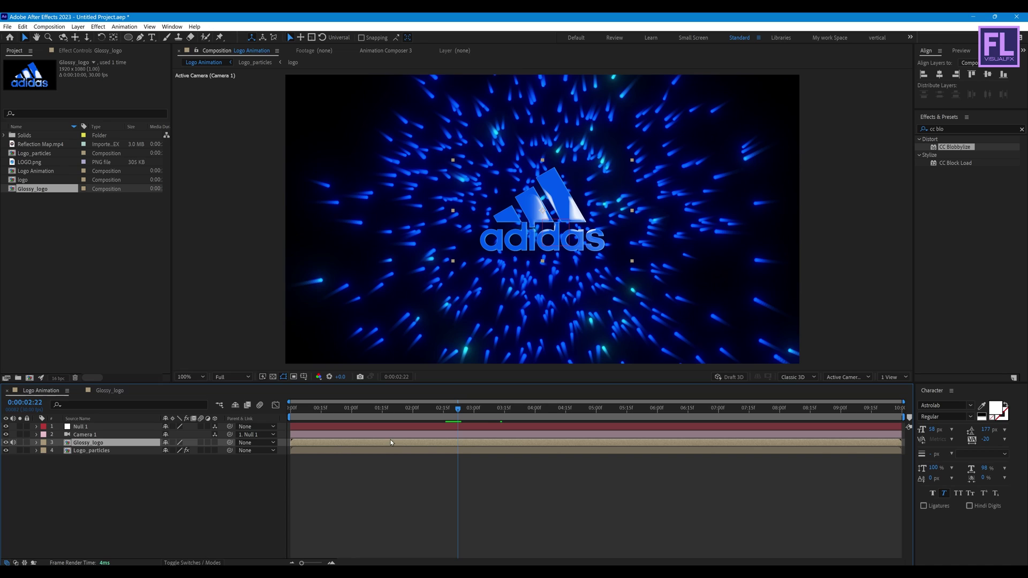
left_click_drag(340, 448, 504, 444)
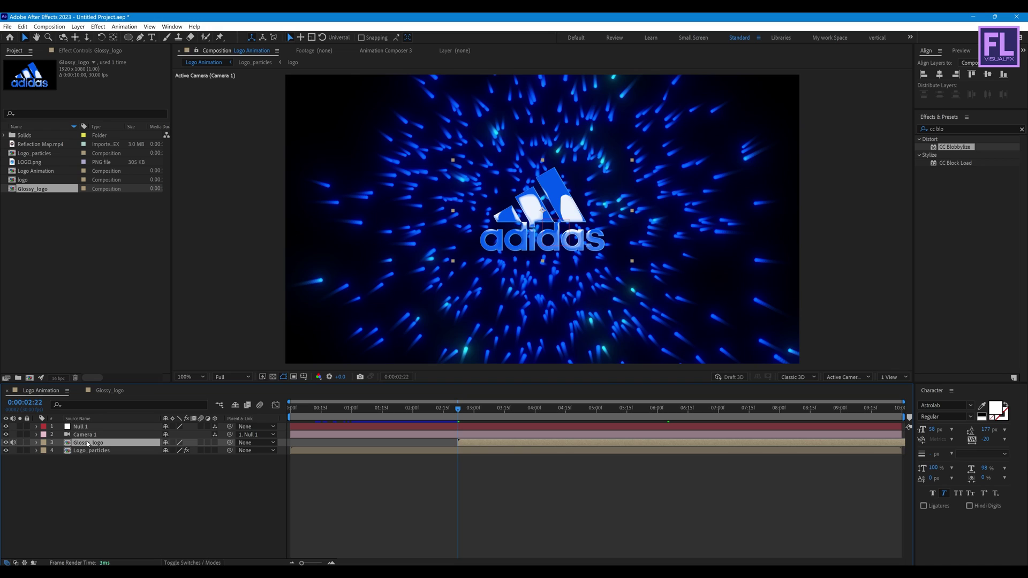
Draw an elliptical mask above the logo on the Glossy_logo layer and keyframe its Mask Path at 0:00:02:22.
left_click(128, 38)
left_click_drag(488, 76, 600, 131)
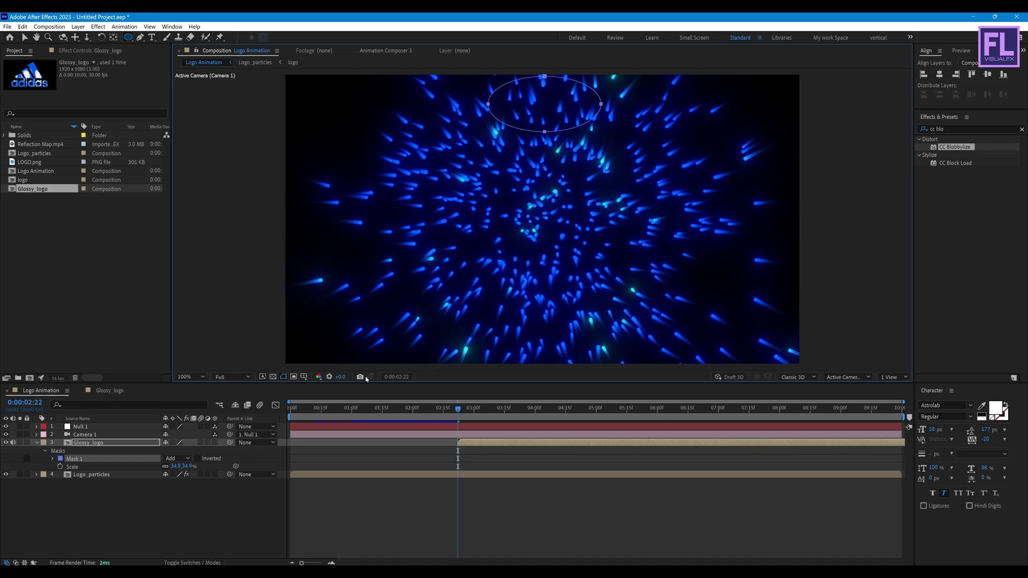
left_click(53, 459)
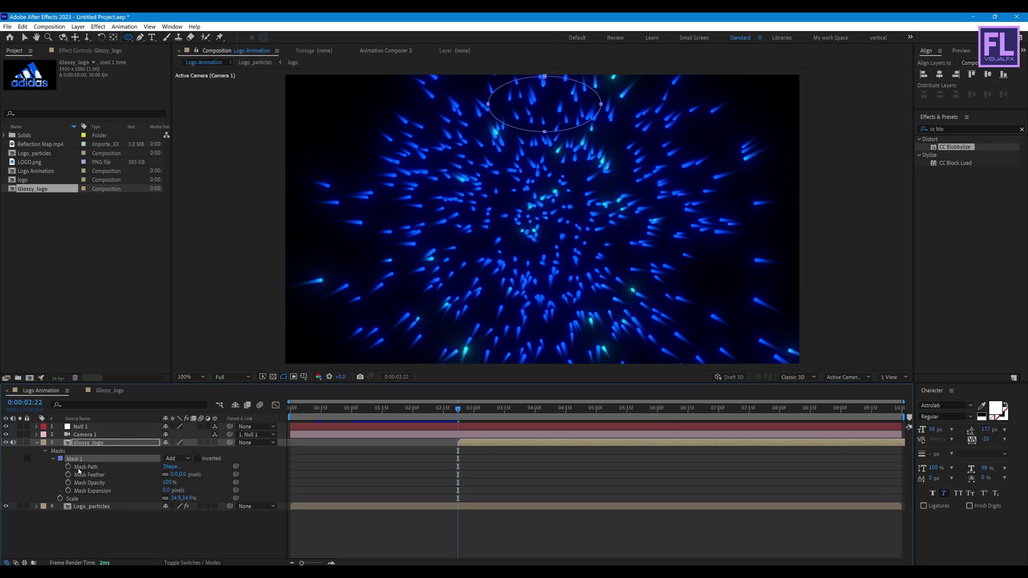
left_click(68, 467)
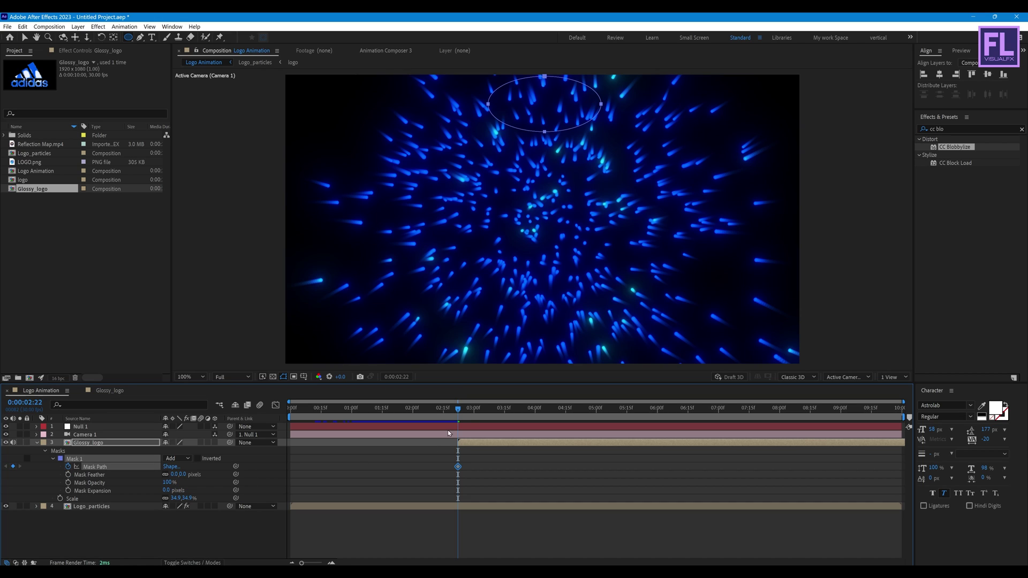
Enlarge the elliptical mask at 0:00:03:28 until it surrounds the whole logo.
left_click_drag(461, 410, 527, 410)
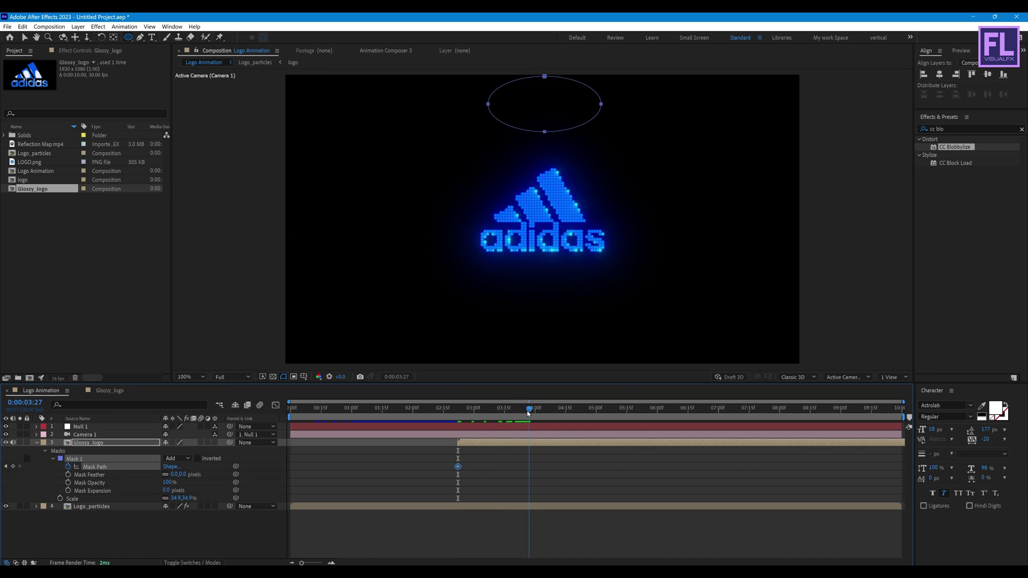
key("v")
double_click(545, 131)
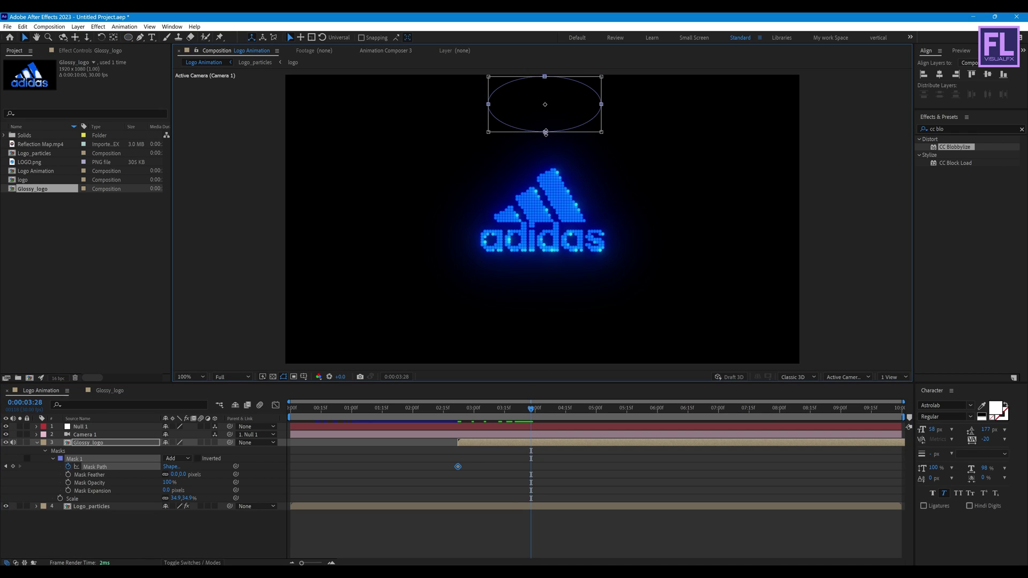
left_click_drag(545, 132, 553, 321)
left_click_drag(488, 198, 395, 197)
left_click_drag(602, 198, 693, 197)
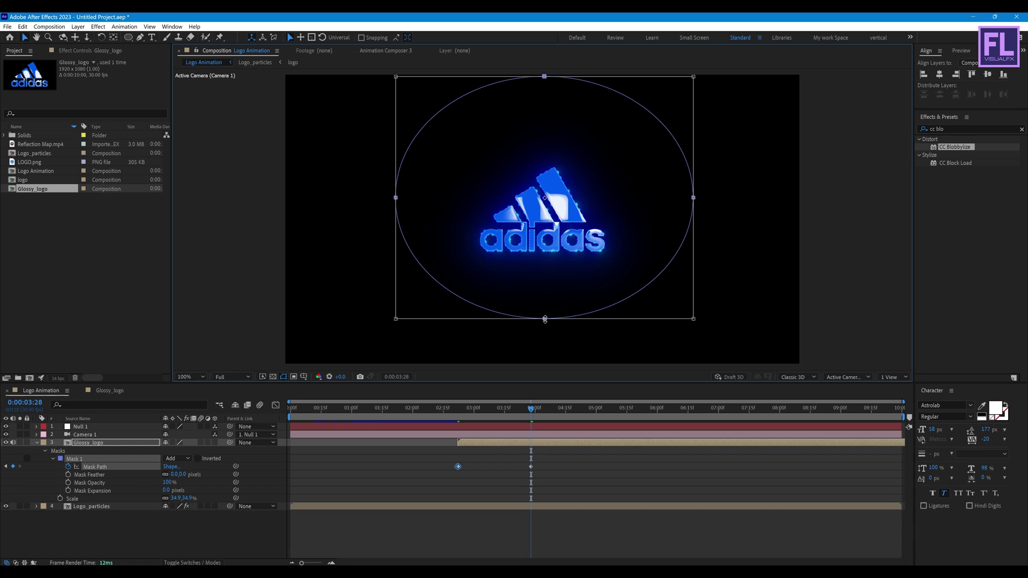
left_click_drag(544, 319, 545, 328)
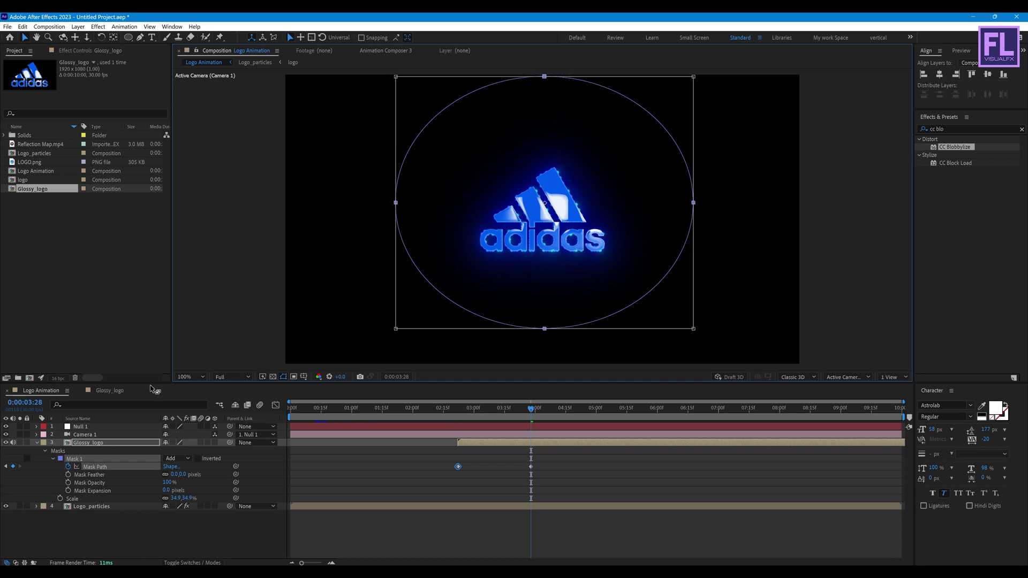
Set the Mask Feather of the Glossy_logo mask to 251 pixels and preview the animation from the start.
left_click(102, 475)
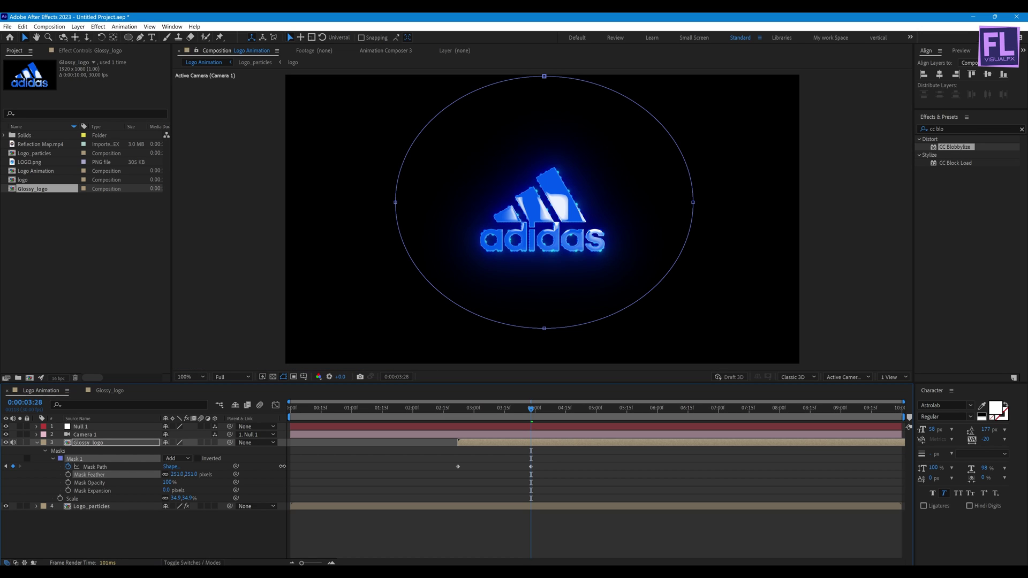
left_click(515, 418)
left_click_drag(514, 421, 292, 418)
key("space")
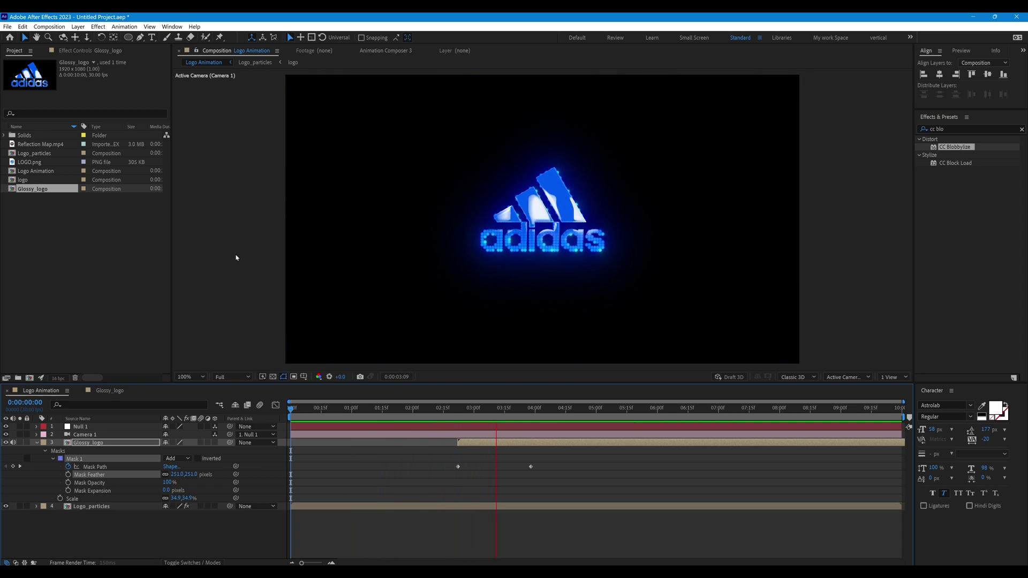
Move the ending Mask Path keyframe of the Glossy_logo layer to 0:00:04:06 and check the slower reveal.
left_click_drag(550, 422, 503, 413)
left_click_drag(532, 468, 547, 467)
left_click_drag(495, 414, 449, 412)
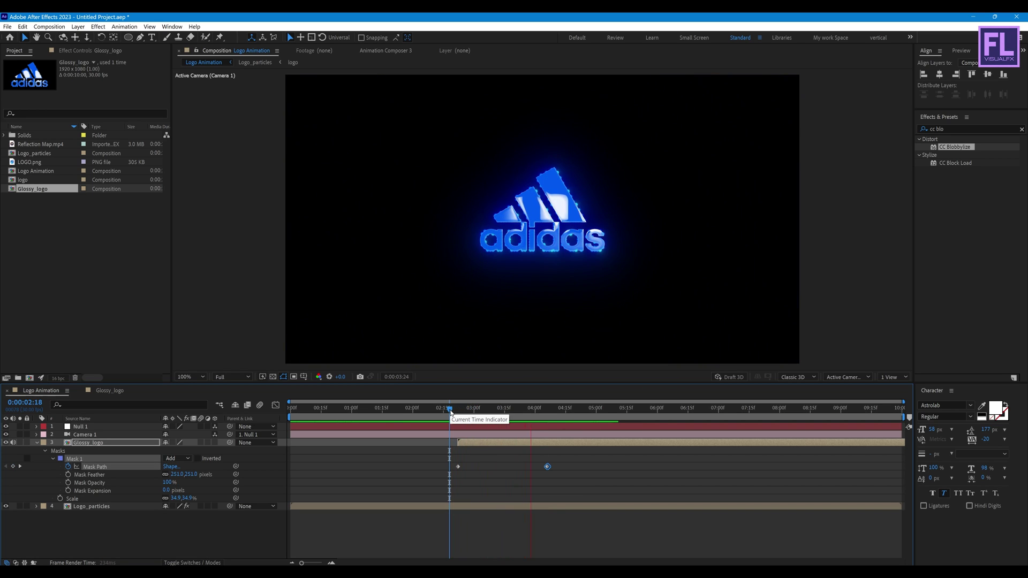
left_click(513, 411)
Set an Opacity keyframe of 100% on the Logo_particles layer at 0:00:04:06.
left_click_drag(526, 412, 548, 411)
left_click(37, 442)
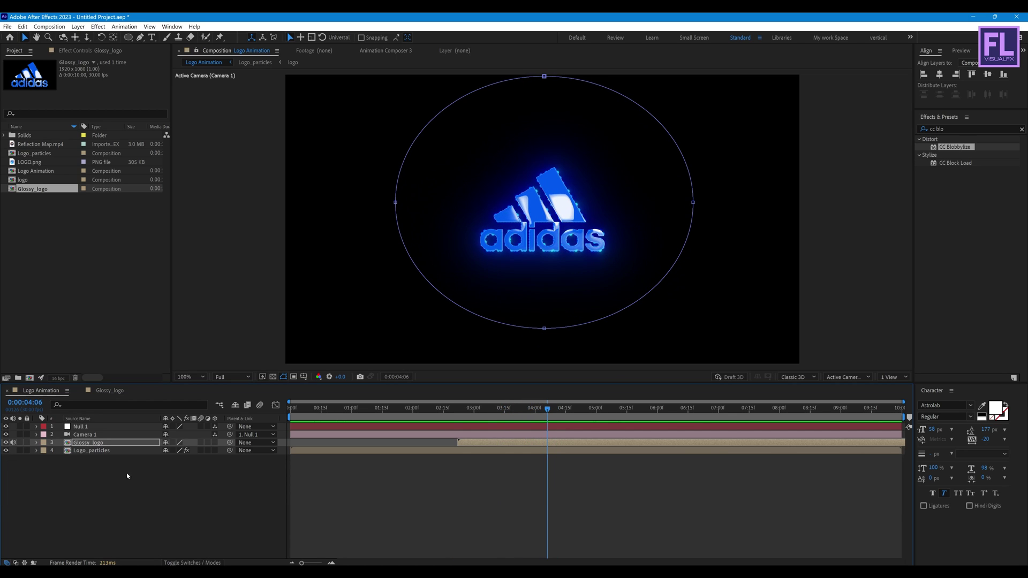
left_click(106, 452)
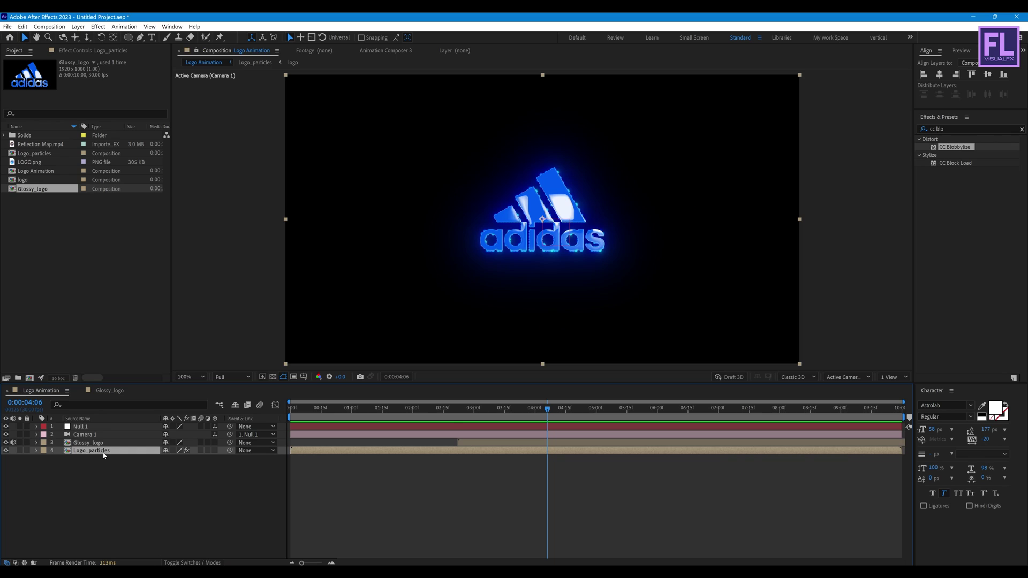
key("t")
left_click(61, 459)
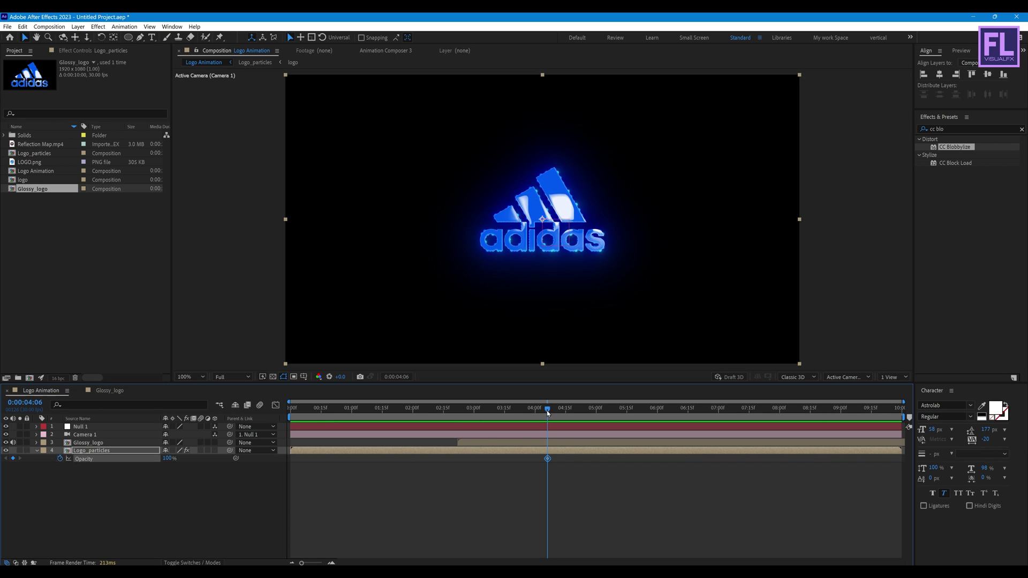
Fade the Logo_particles layer out with an Opacity keyframe of 0% at 0:00:05:10 and review the fade.
left_click_drag(547, 410, 618, 418)
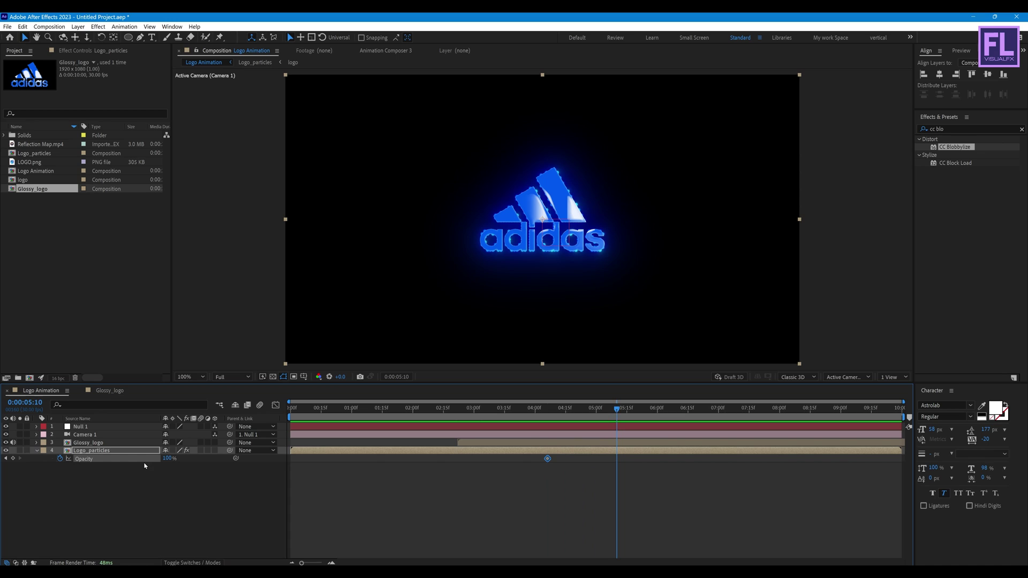
left_click_drag(170, 459, 114, 460)
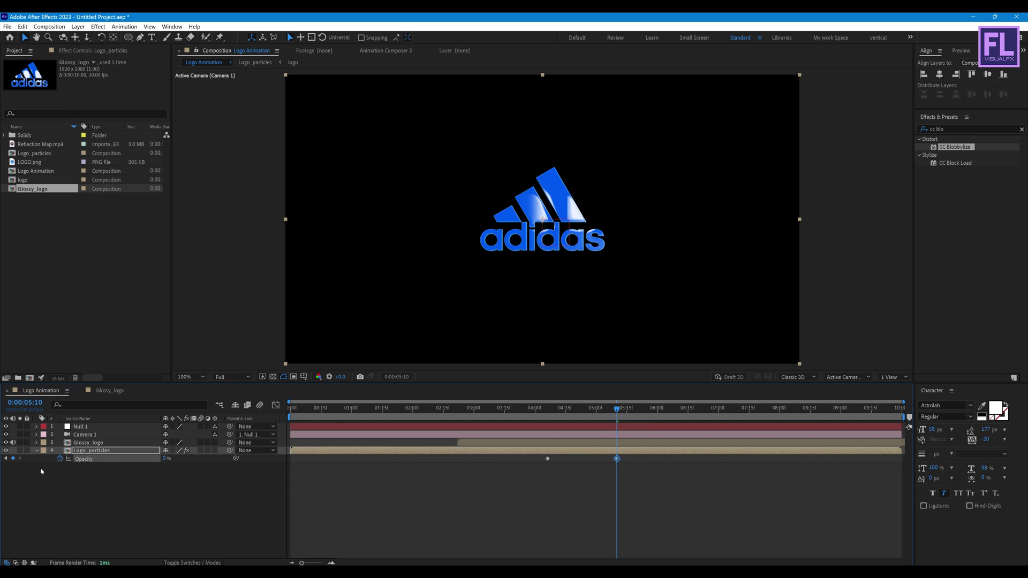
left_click(647, 480)
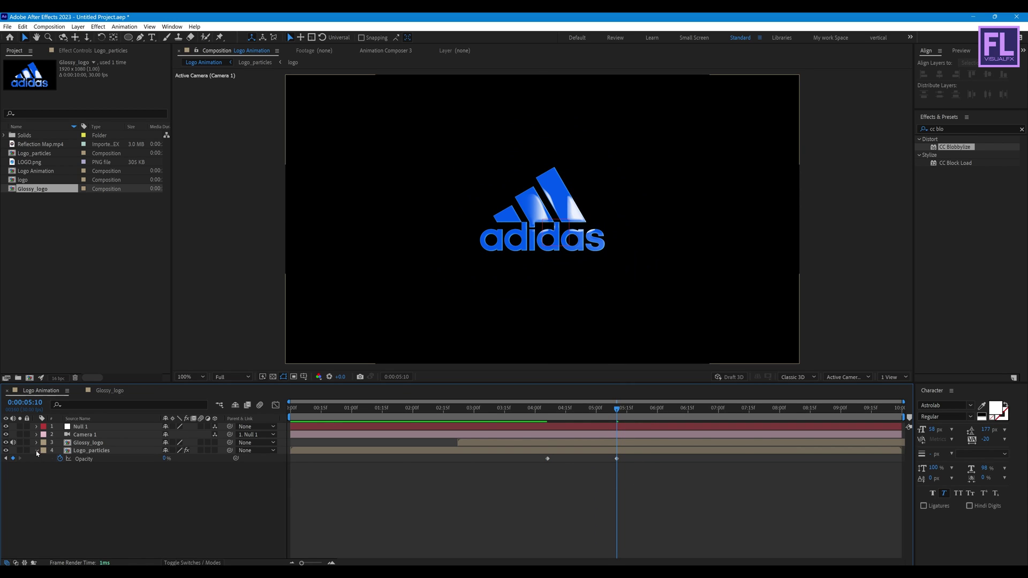
left_click(37, 453)
left_click_drag(571, 426, 521, 404)
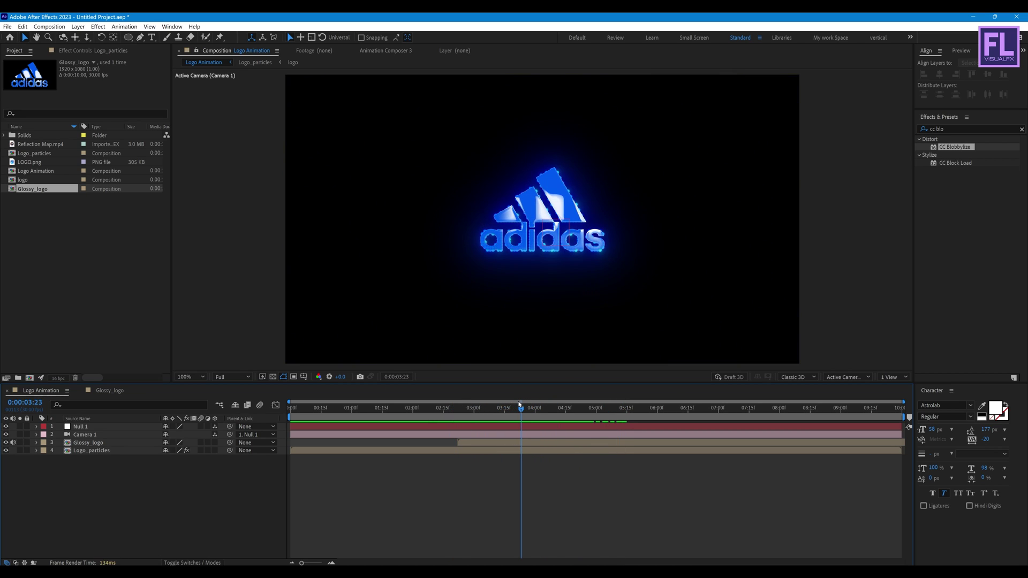
Shift both Opacity keyframes of the Logo_particles layer earlier so that the fade ends at 0:00:04:19.
left_click(480, 451)
key("u")
left_click_drag(641, 483, 506, 491)
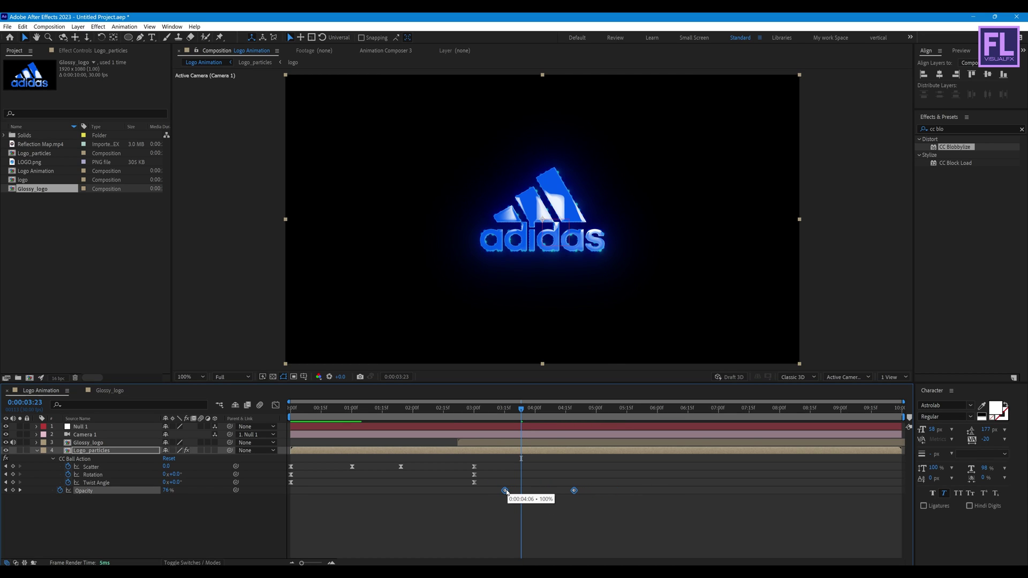
left_click_drag(518, 413, 573, 435)
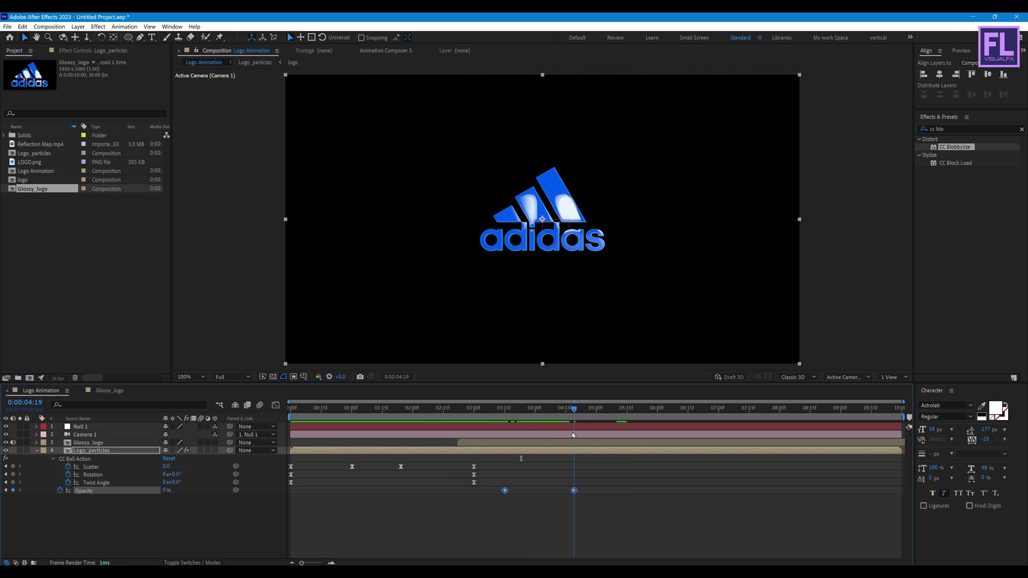
left_click(50, 459)
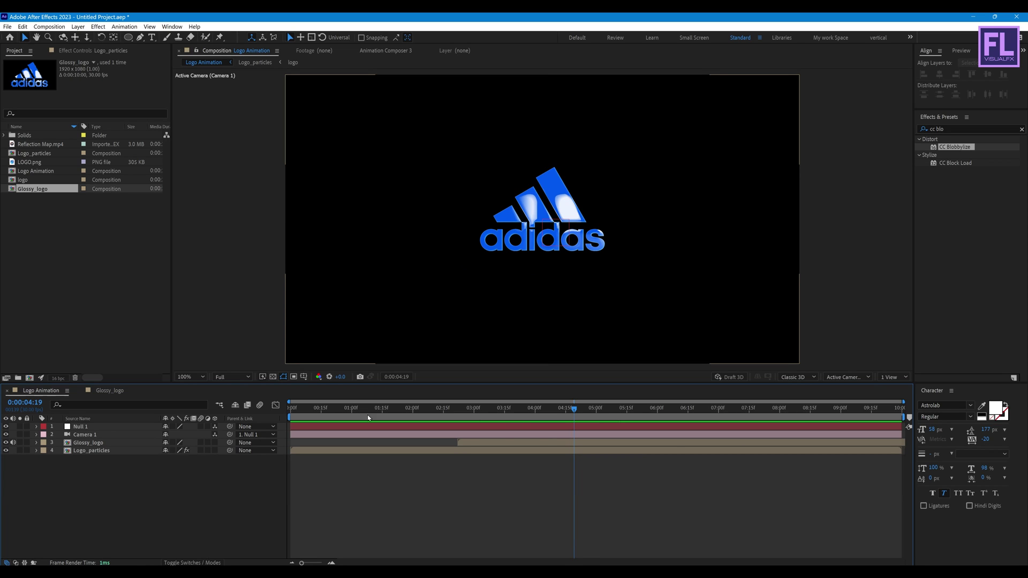
Import the FX_Shockwave01 and FX_Shockwave07 clips from the Tutrial 55 folder into the project.
left_click(421, 572)
left_click_drag(458, 265, 369, 181)
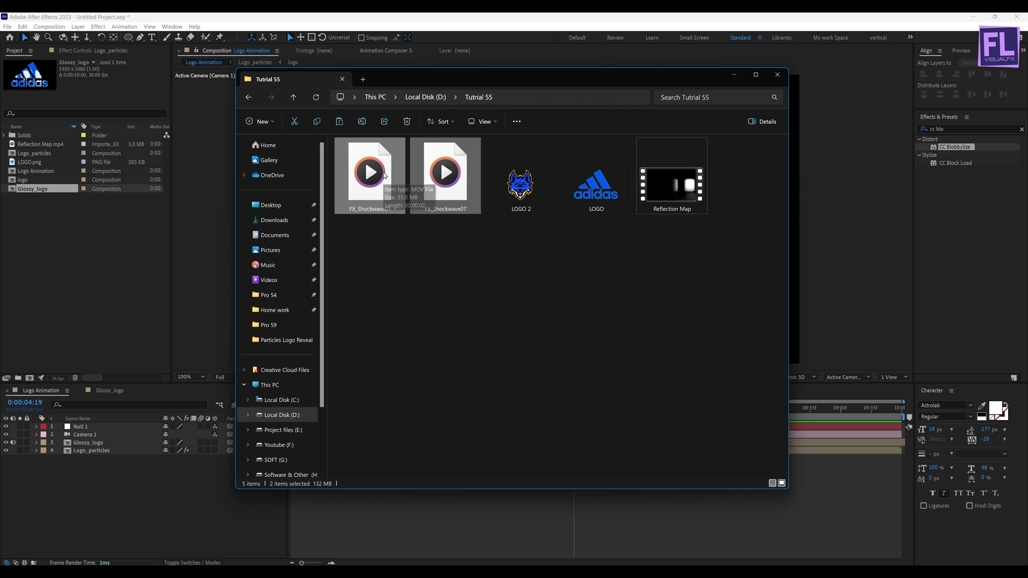
left_click_drag(384, 174, 102, 236)
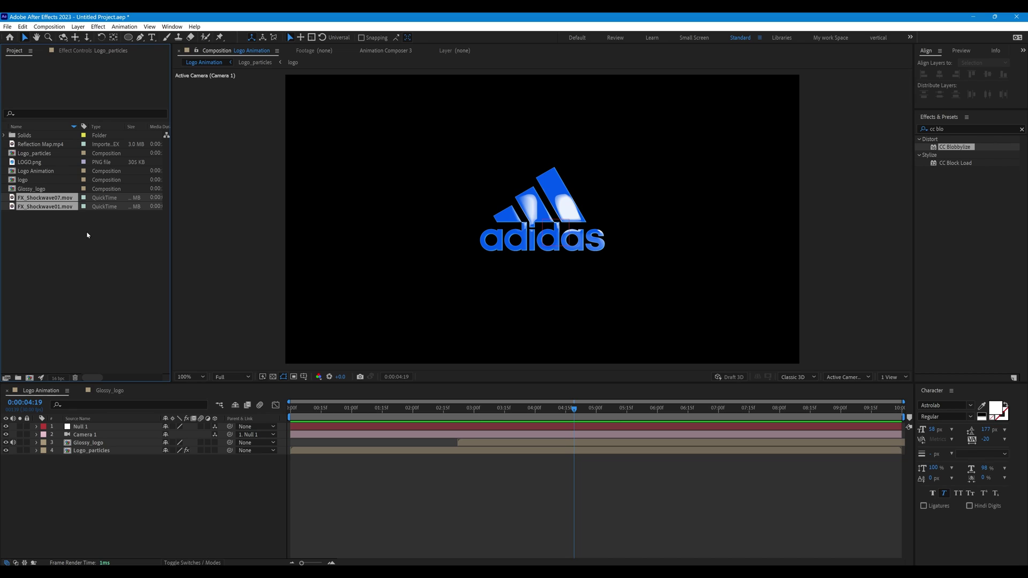
left_click(88, 235)
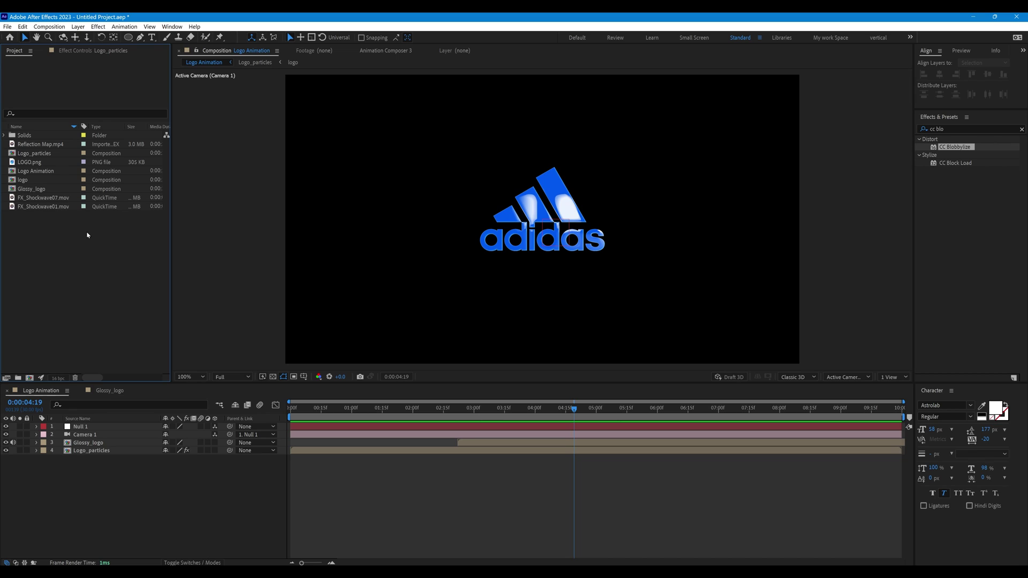
Add FX_Shockwave07.mov as the uppermost layer of the Logo Animation composition and set its blending mode to Add.
left_click(53, 198)
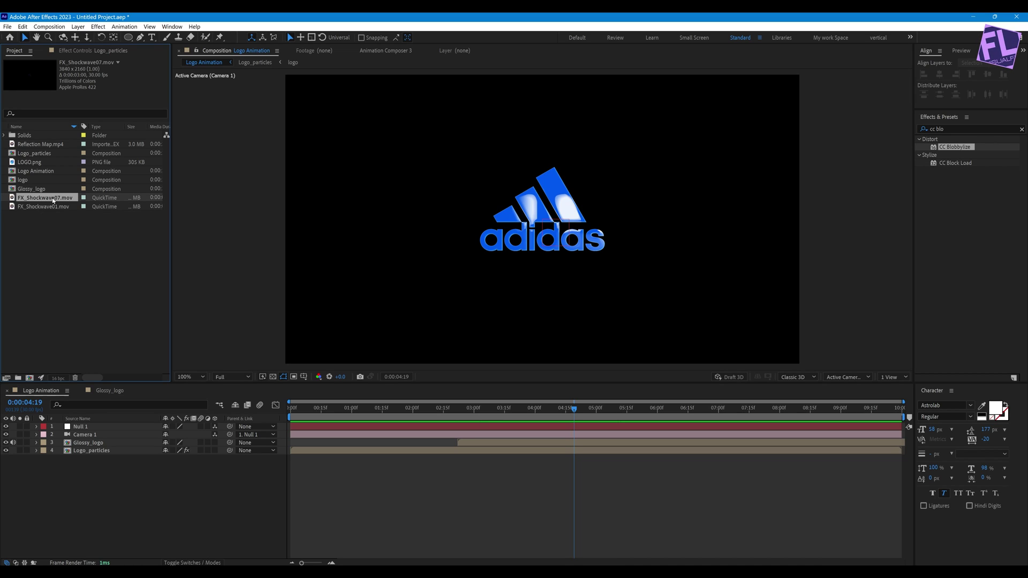
left_click_drag(52, 197, 105, 426)
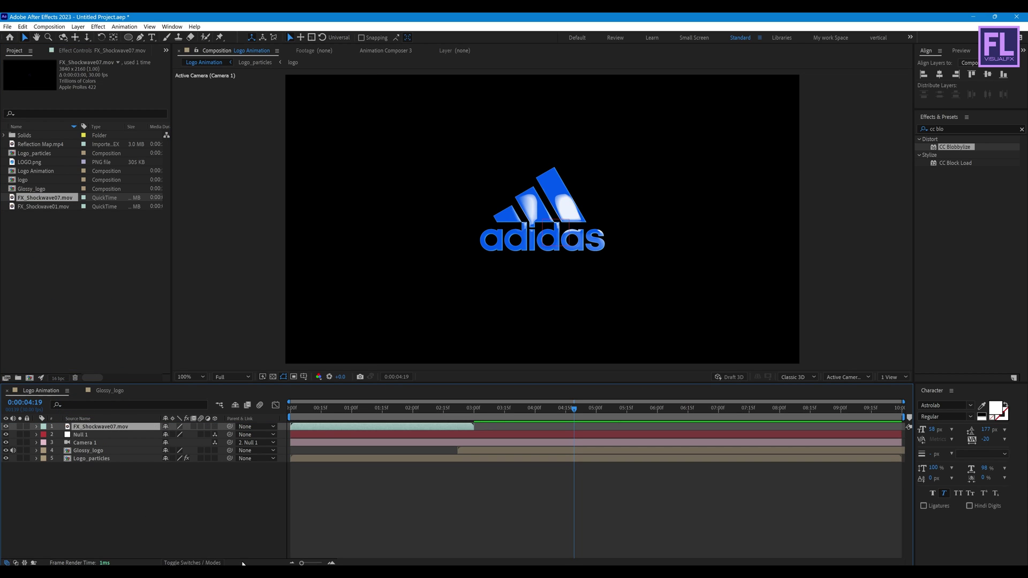
left_click(196, 563)
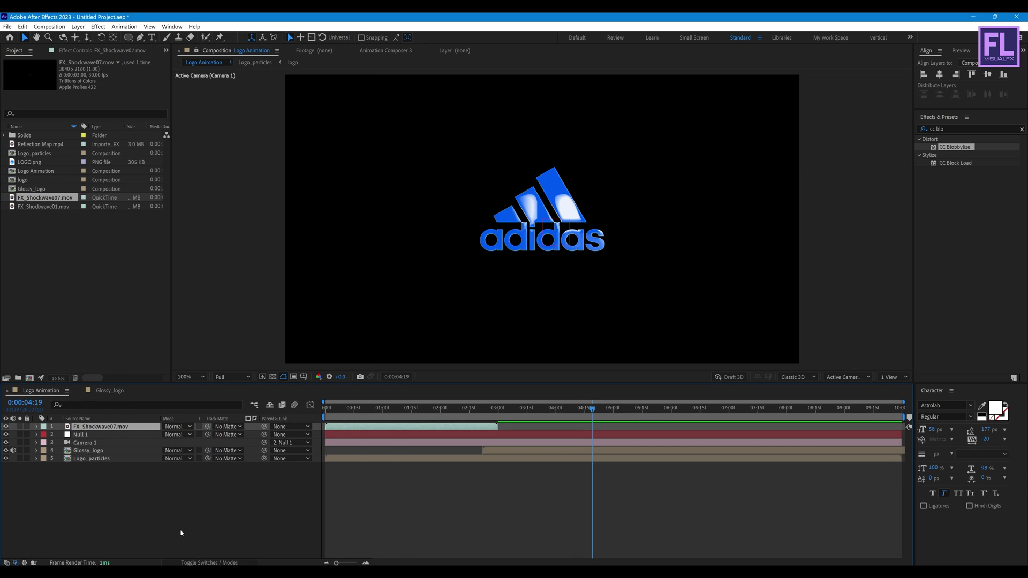
left_click(174, 435)
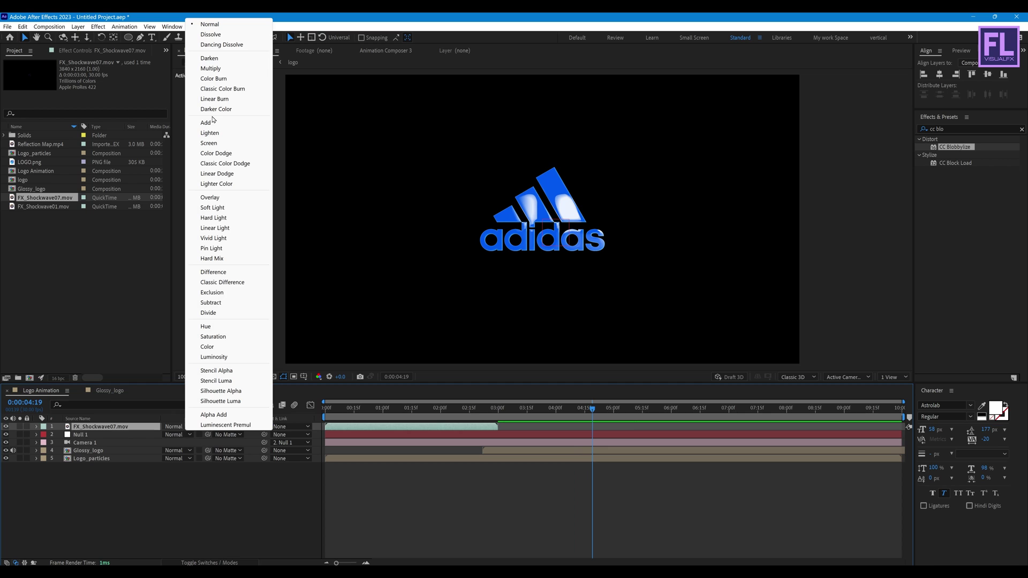
left_click(208, 123)
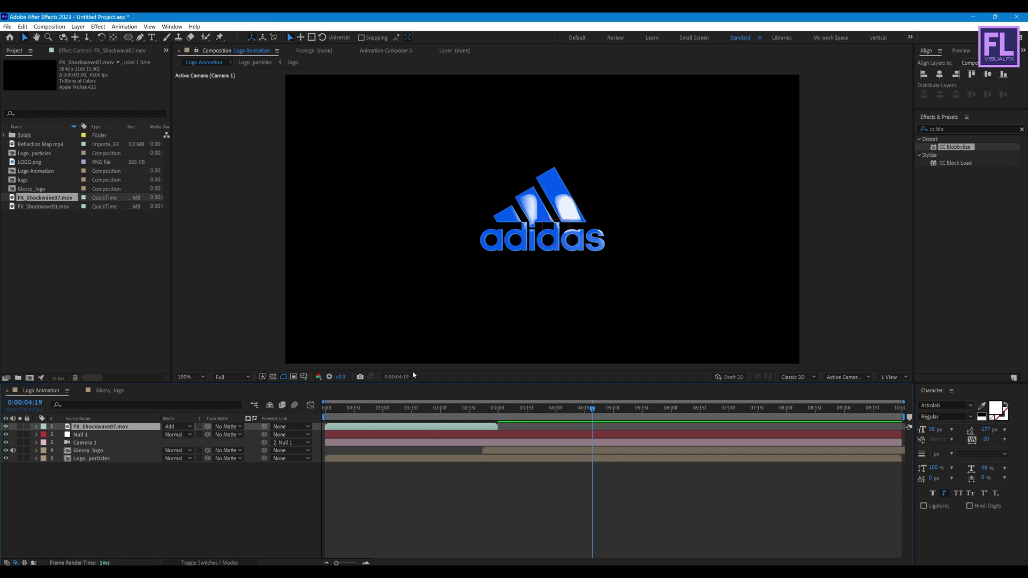
Review the shockwave's motion and time-reverse the FX_Shockwave07 layer.
left_click(437, 410)
left_click_drag(417, 414, 352, 426)
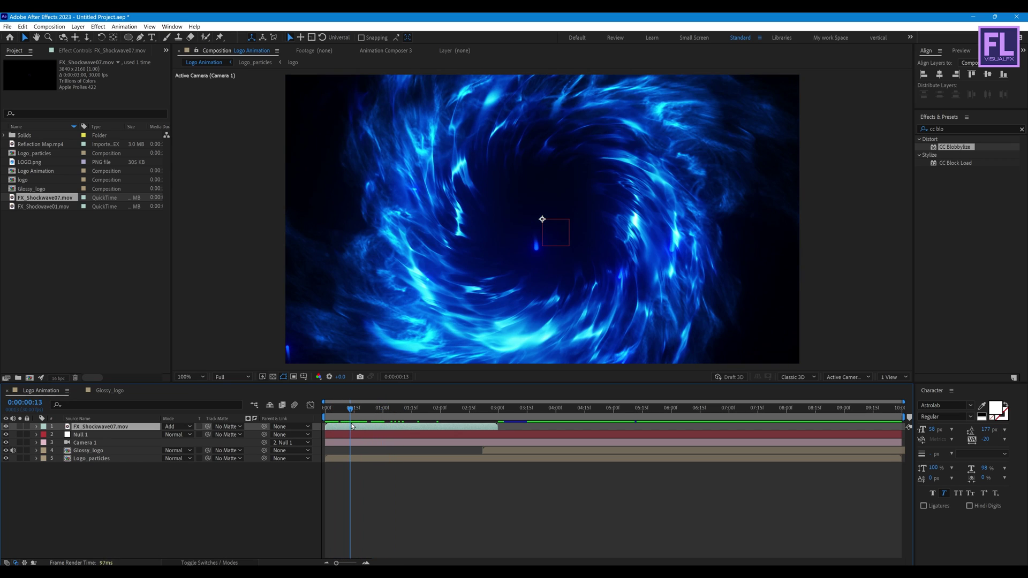
right_click(140, 428)
mouse_move(169, 204)
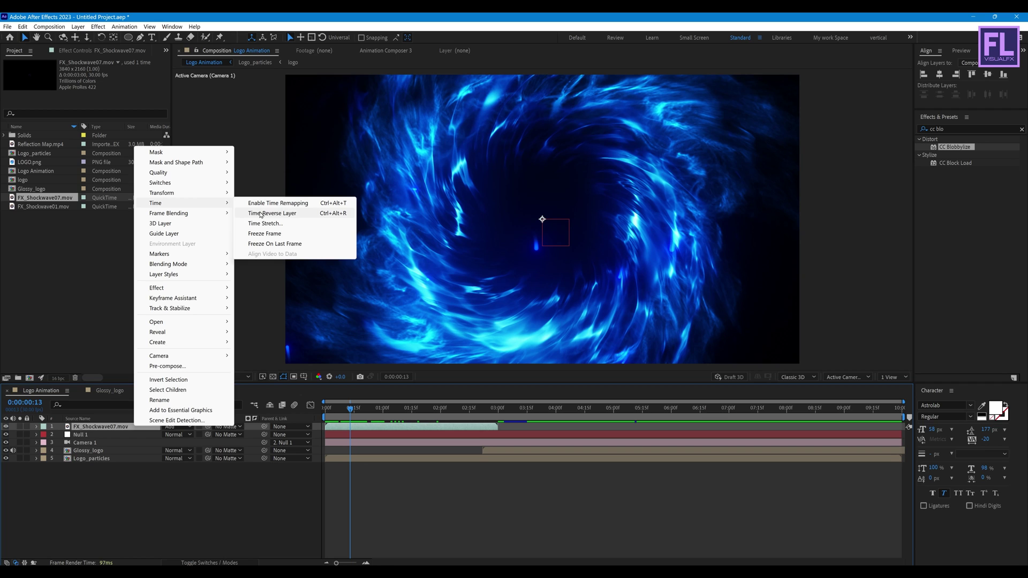
left_click(288, 214)
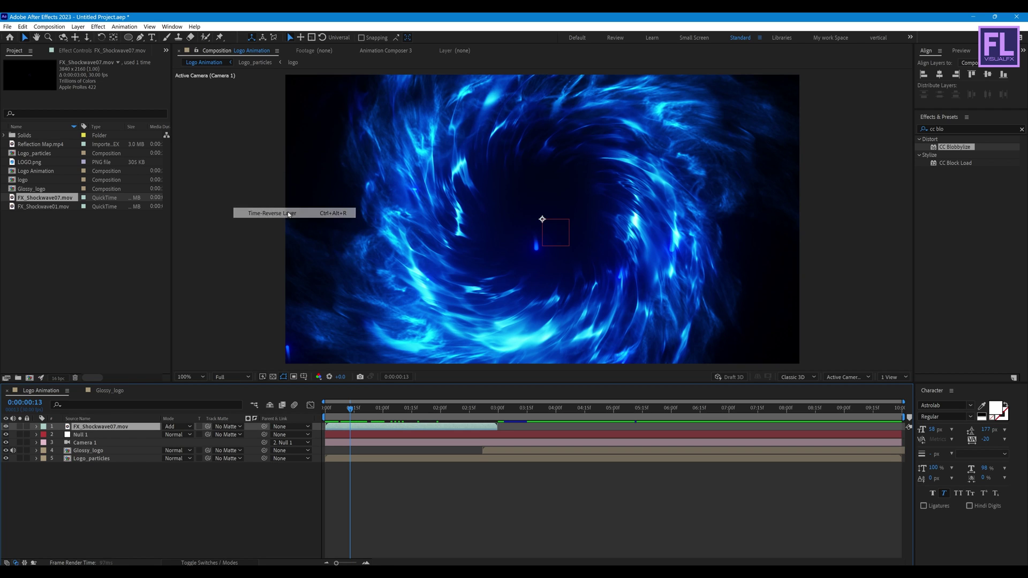
Trim the start of the FX_Shockwave07 layer to about 0:00:01:14 and shift the clip to end just after 0:00:02:29.
left_click_drag(377, 418, 404, 408)
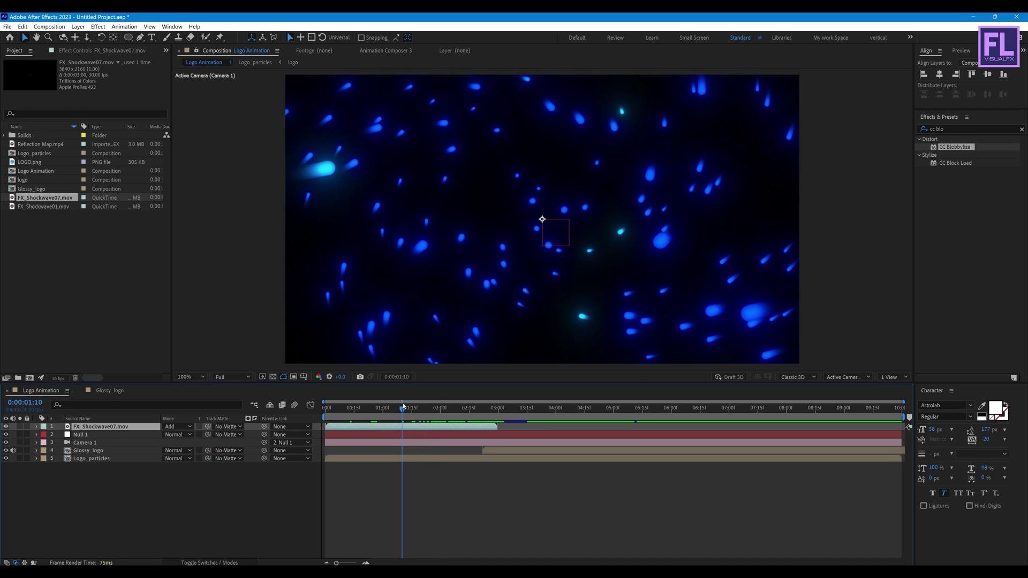
left_click_drag(325, 427, 497, 427)
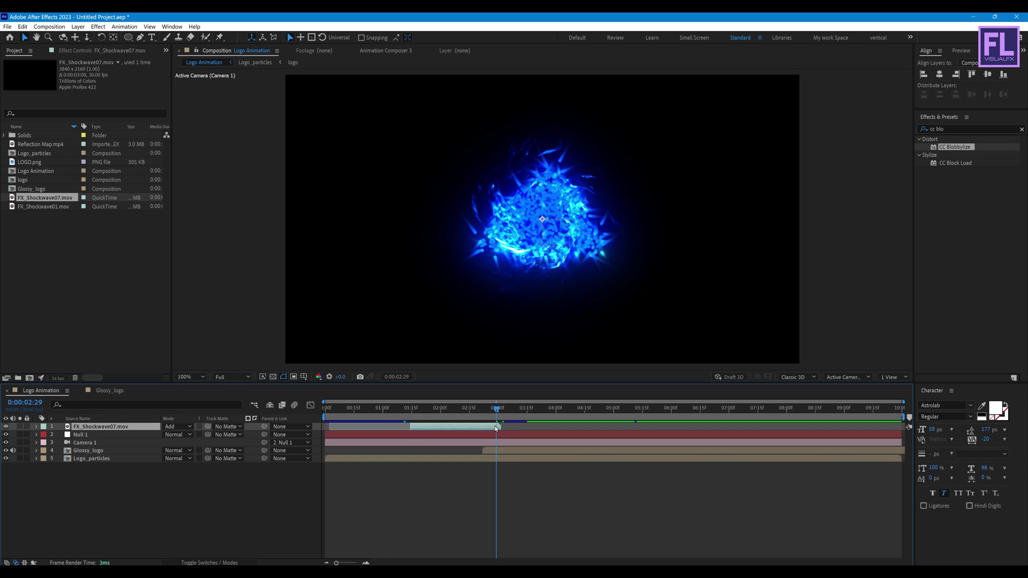
Add FX_Shockwave01.mov as the uppermost layer, starting at about 0:00:02:29, with its blending mode set to Add.
left_click(67, 263)
left_click(40, 209)
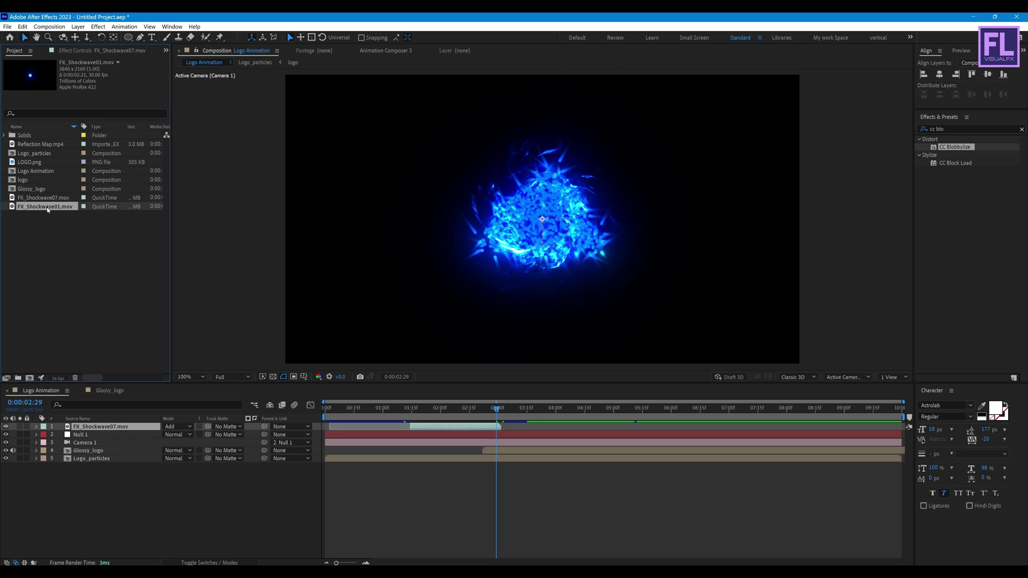
left_click_drag(107, 389, 124, 429)
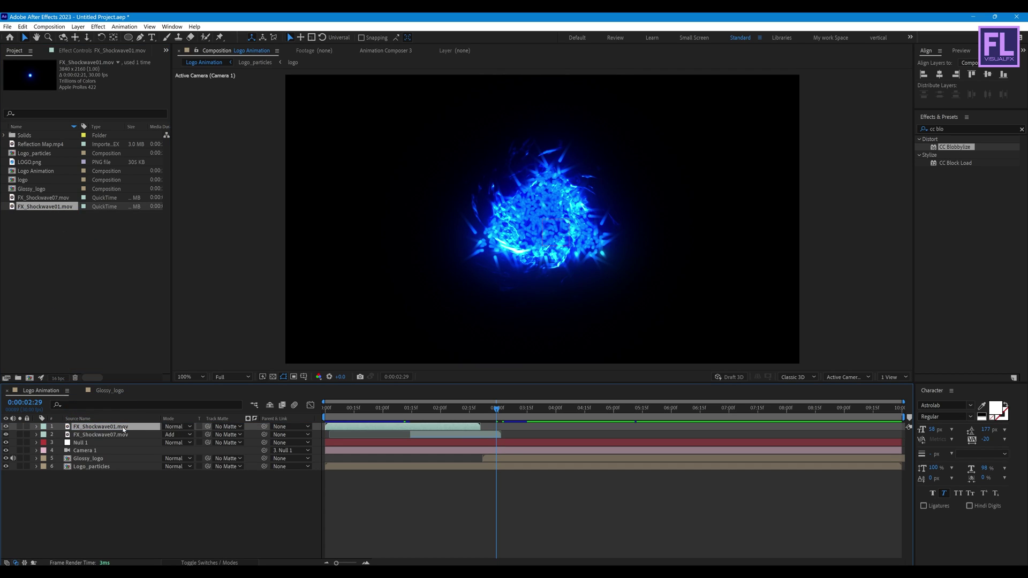
left_click_drag(369, 425, 495, 427)
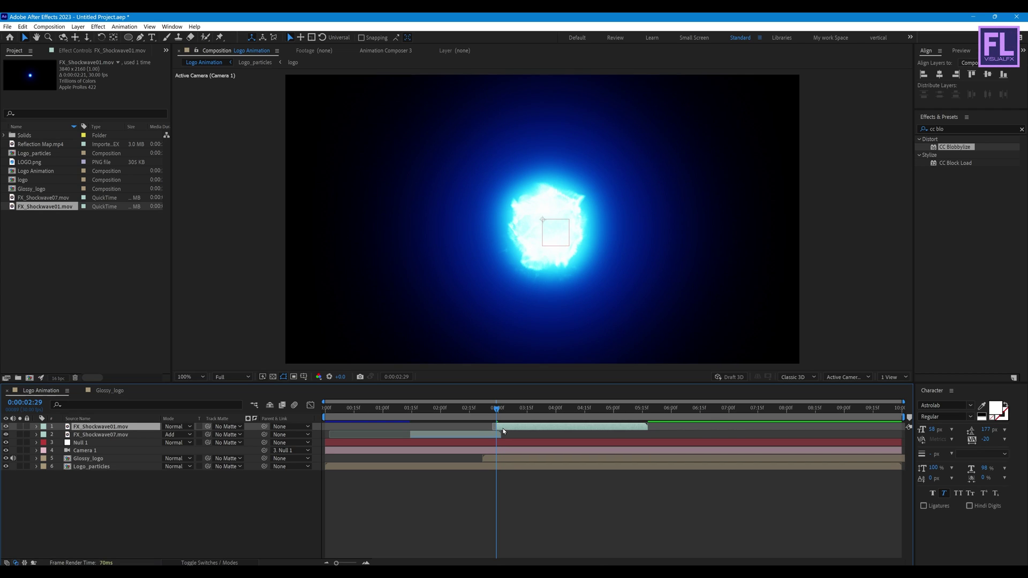
left_click(179, 427)
left_click(204, 123)
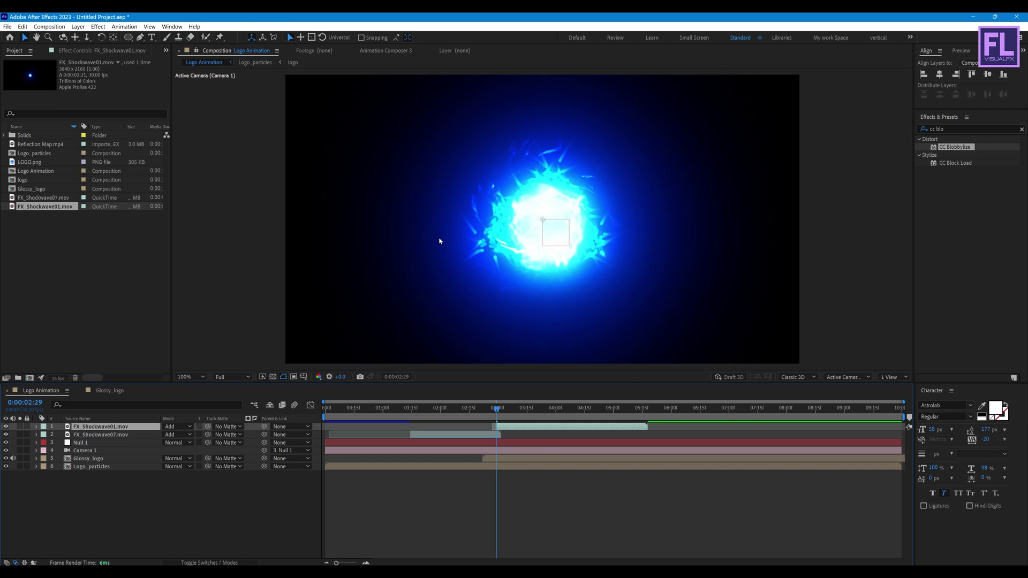
Nudge the FX_Shockwave01 ring slightly up and left over the logo at 0:00:03:07 and preview from the start.
left_click_drag(497, 409, 513, 409)
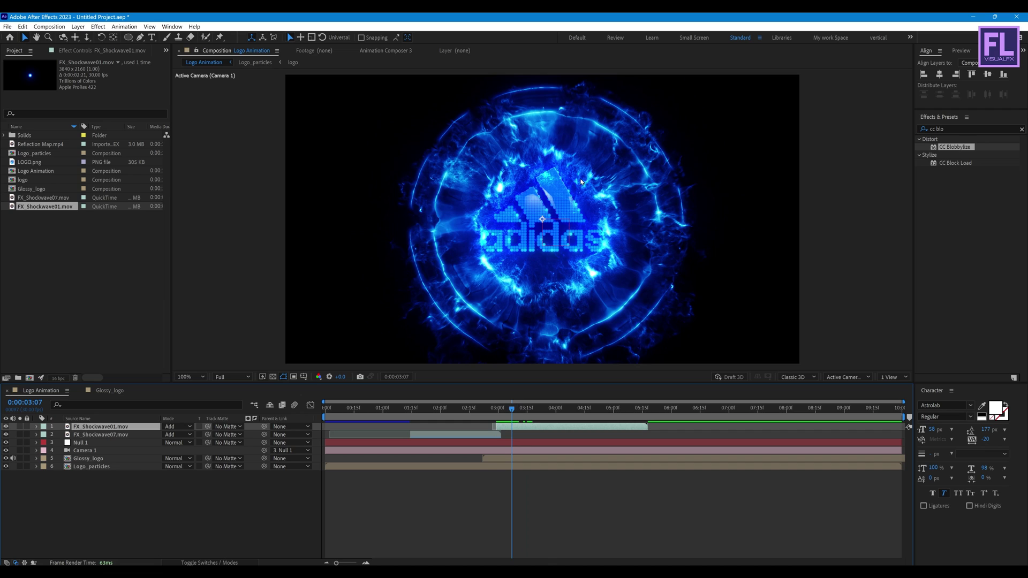
left_click_drag(582, 182, 569, 173)
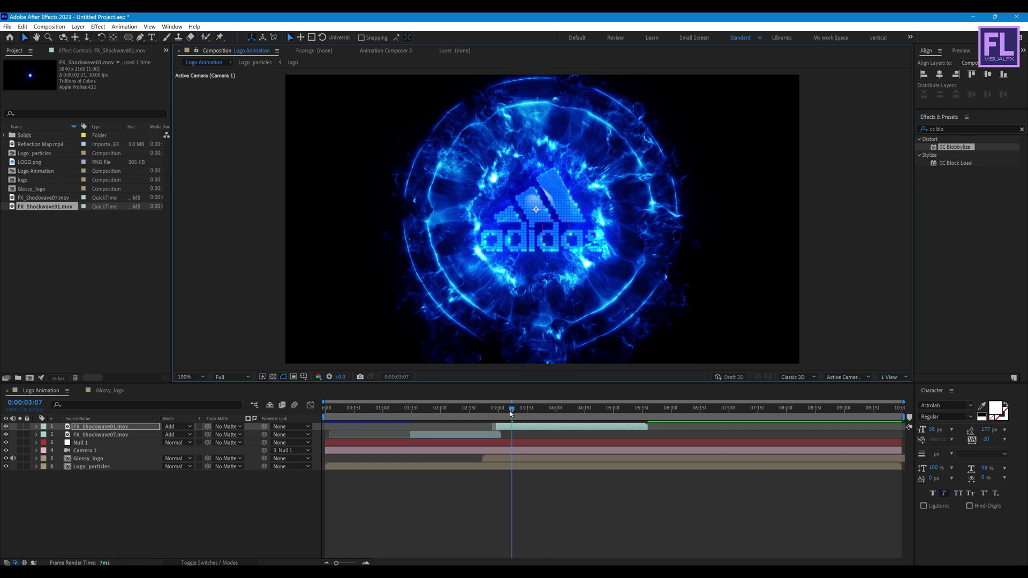
left_click_drag(510, 411, 325, 410)
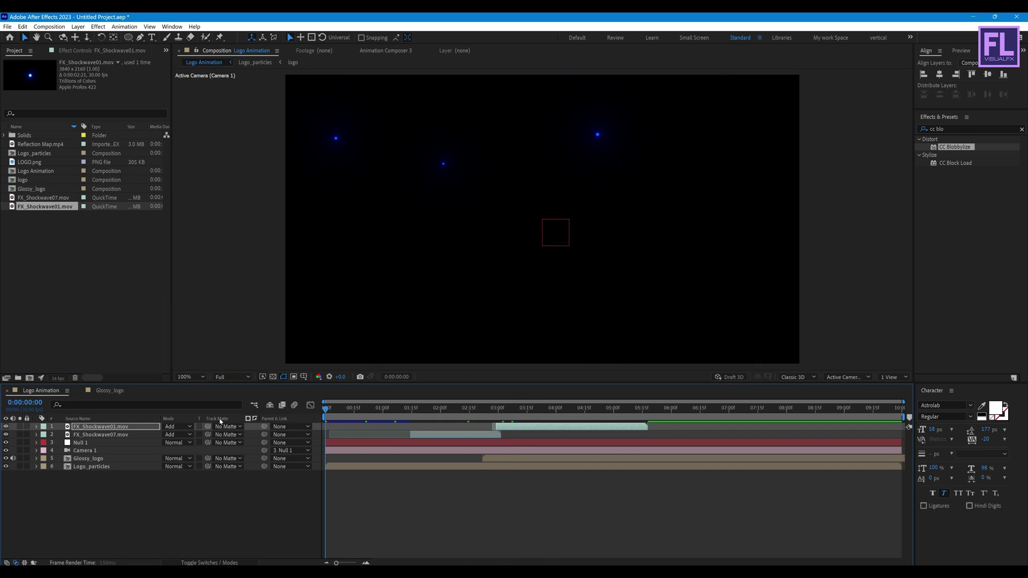
key("space")
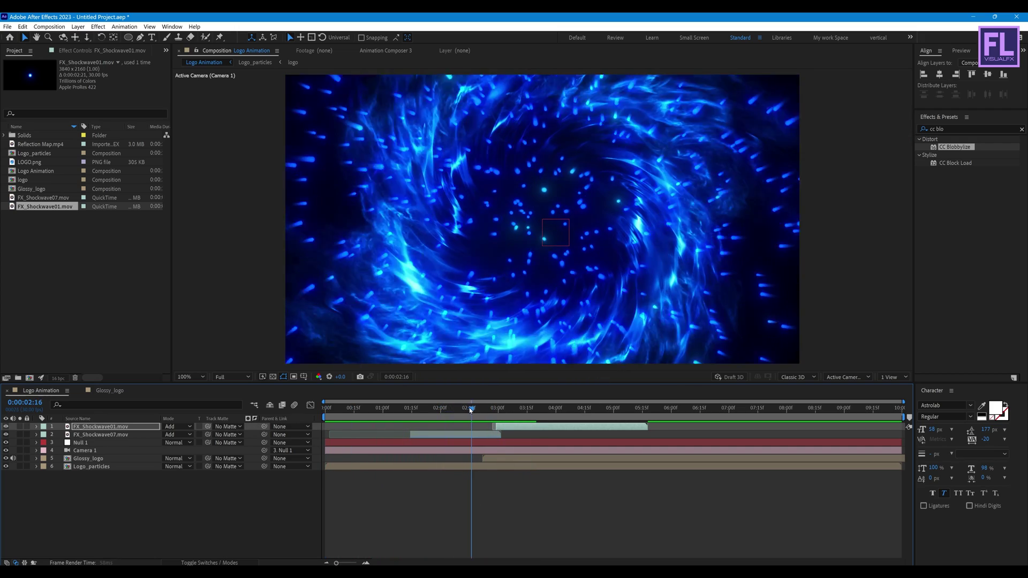
Scale the FX_Shockwave07 layer down proportionally to shrink the swirl around the composition's centre, and preview from 0:00:01:08.
left_click(467, 408)
left_click(455, 435)
key("comma")
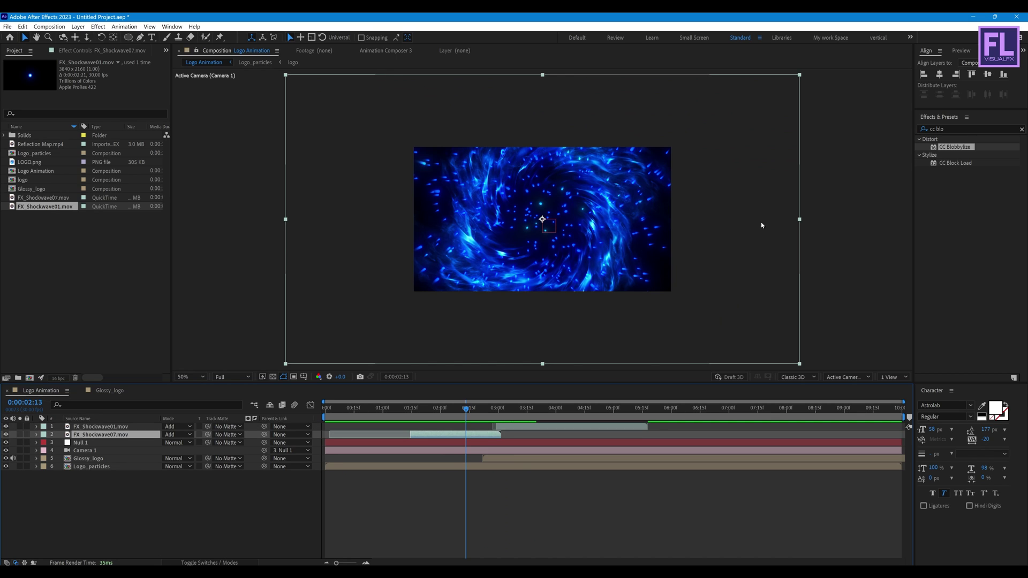
left_click_drag(798, 222, 730, 223)
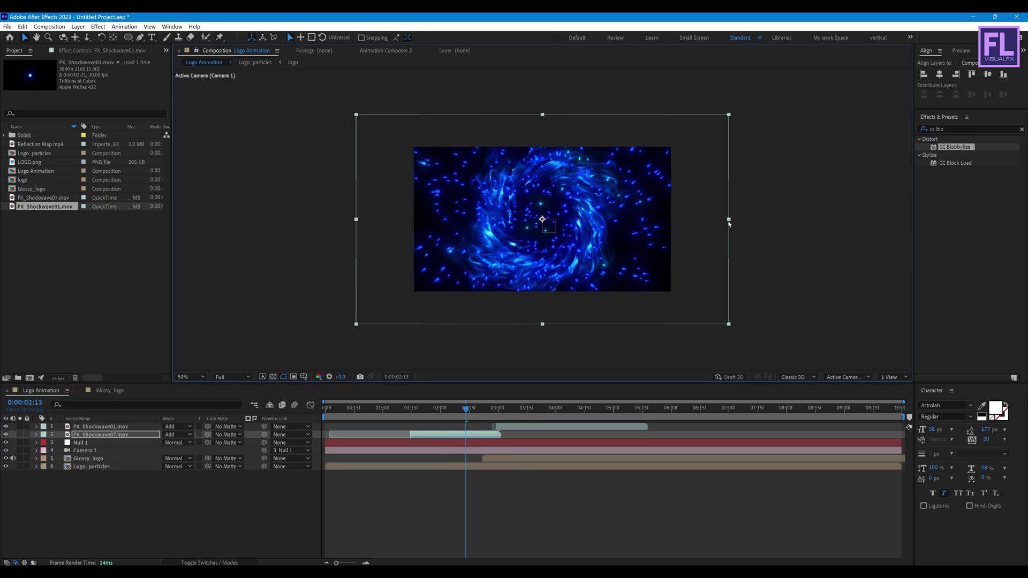
key("period")
left_click(399, 409)
key("space")
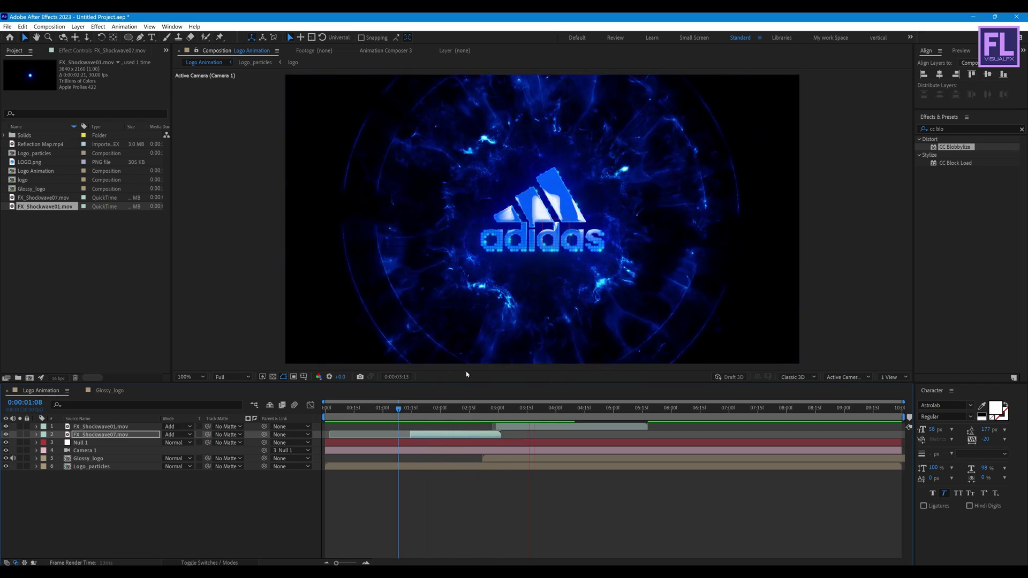
Add a text layer reading "adidas.com" with the current time at 0:00:05:07.
left_click(456, 409)
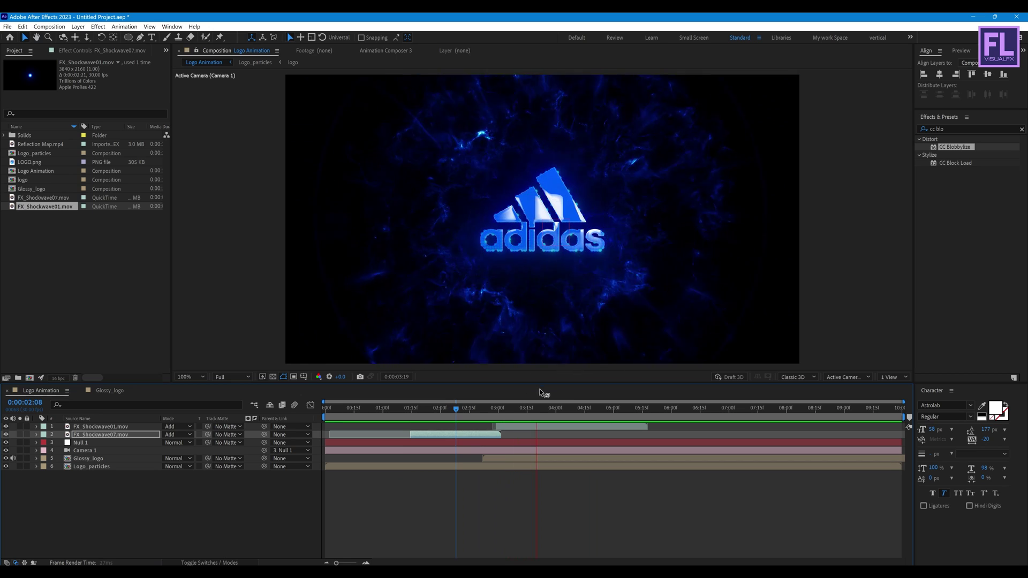
left_click(551, 409)
left_click(489, 410)
left_click_drag(491, 410, 627, 410)
left_click(137, 498)
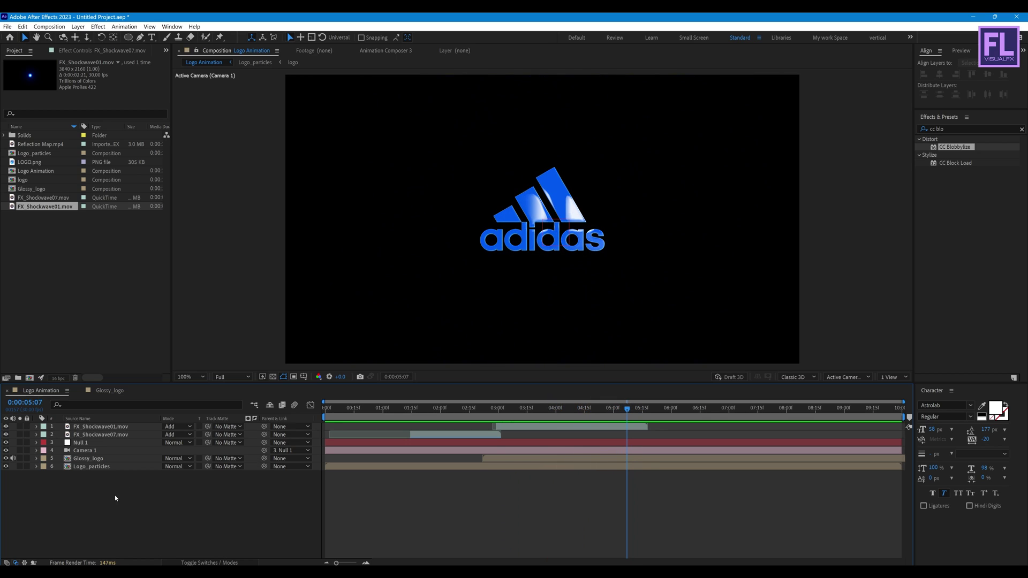
right_click(70, 504)
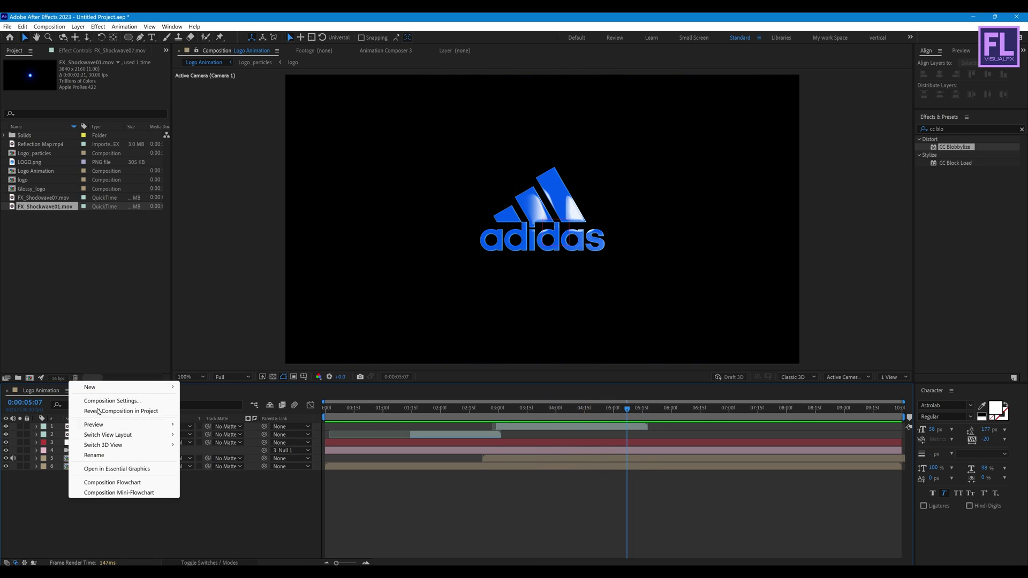
mouse_move(107, 388)
left_click(210, 400)
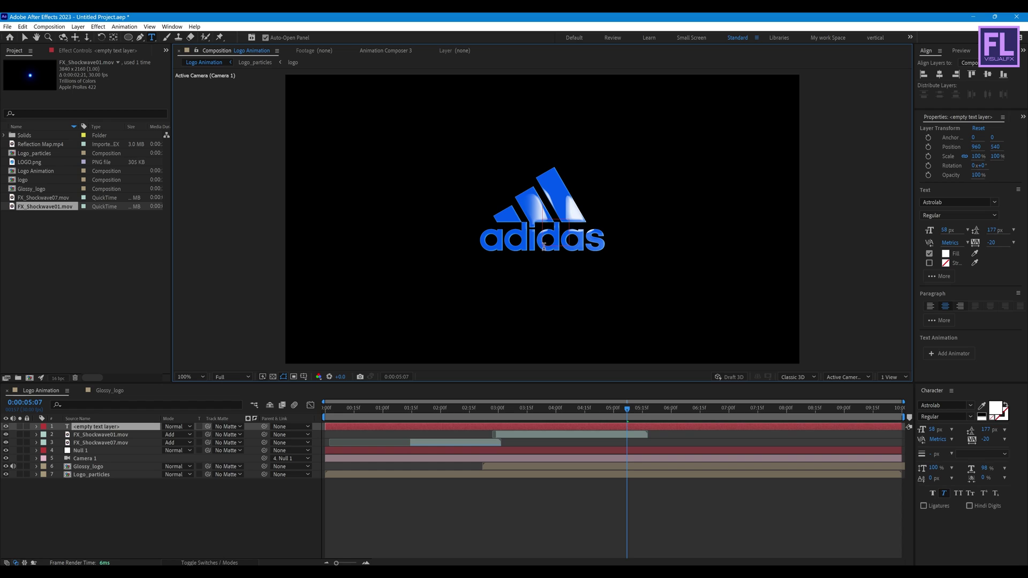
type("adidas")
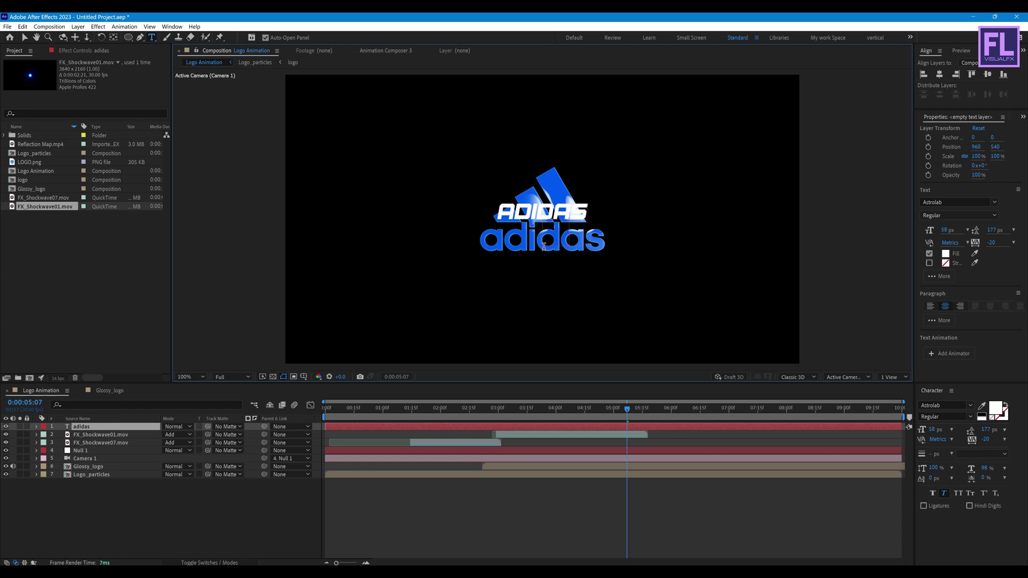
type(".com")
key("Escape")
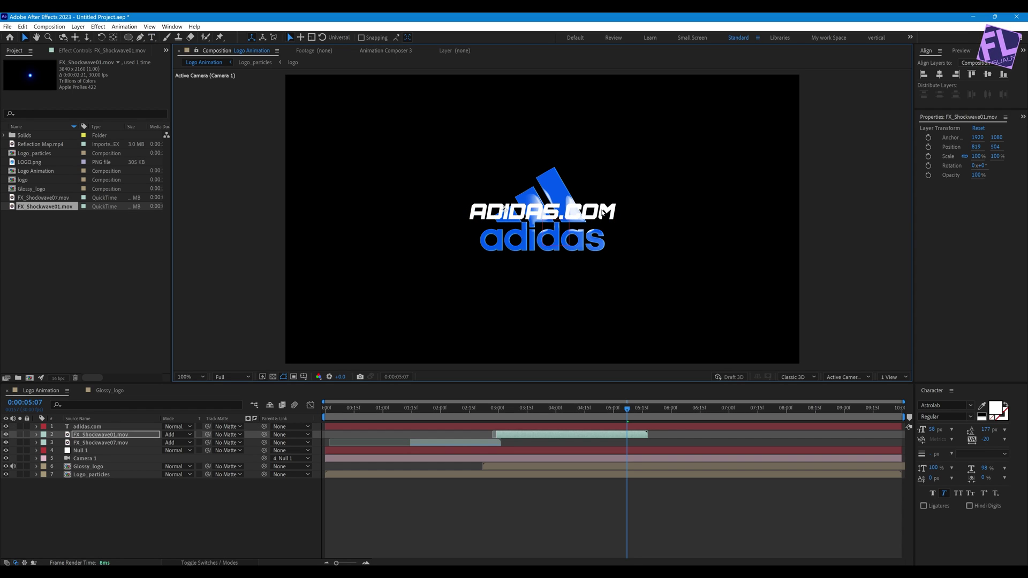
Scale the adidas.com text down to 28.2%, centre it beneath the logo and set its tracking to 530.
left_click(80, 429)
left_click_drag(611, 213, 542, 264)
left_click_drag(985, 439, 964, 431)
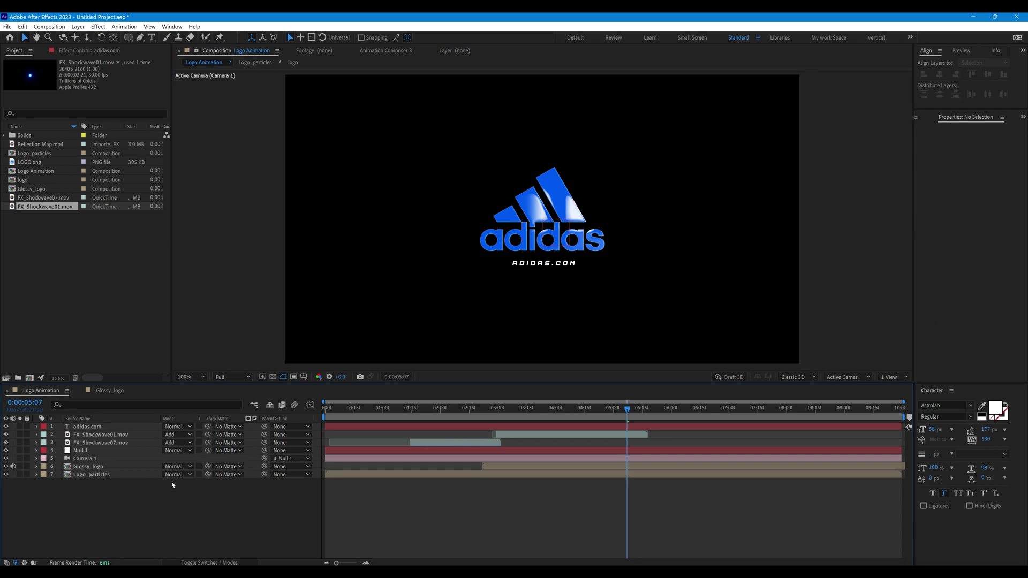
Change the adidas.com text's font to Poppins Medium and turn off its faux italic.
left_click(945, 405)
type("Poppins")
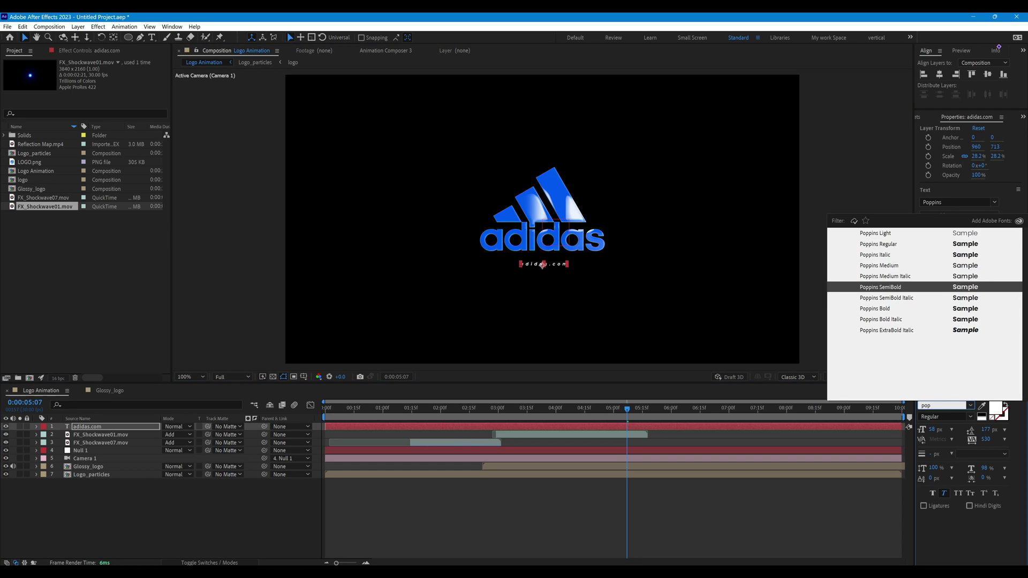
key("Return")
key("period")
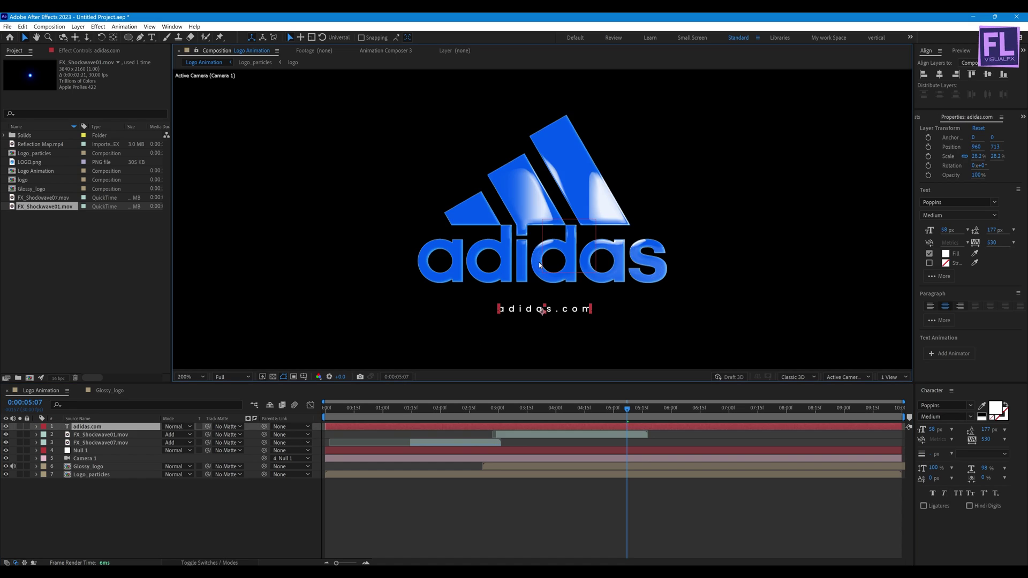
Set the adidas.com text's tracking to 0 and font size to 143 px, and shift it slightly lower under the logo.
left_click(988, 439)
type("0")
left_click_drag(933, 429, 966, 431)
key("comma")
left_click_drag(563, 265, 563, 270)
left_click(846, 315)
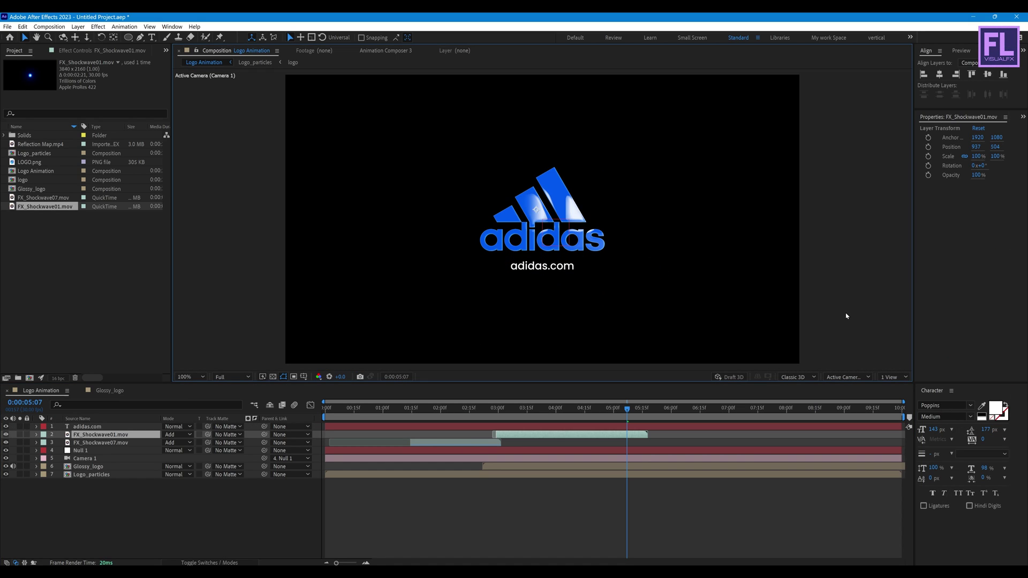
Create a null object and parent the adidas.com and Glossy_logo layers to it.
left_click(131, 498)
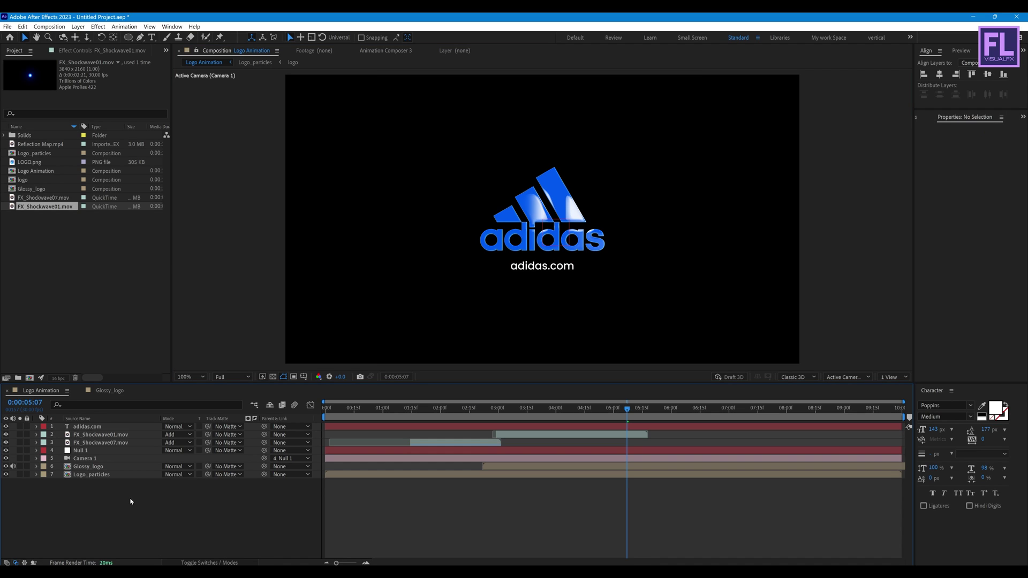
right_click(88, 510)
mouse_move(121, 398)
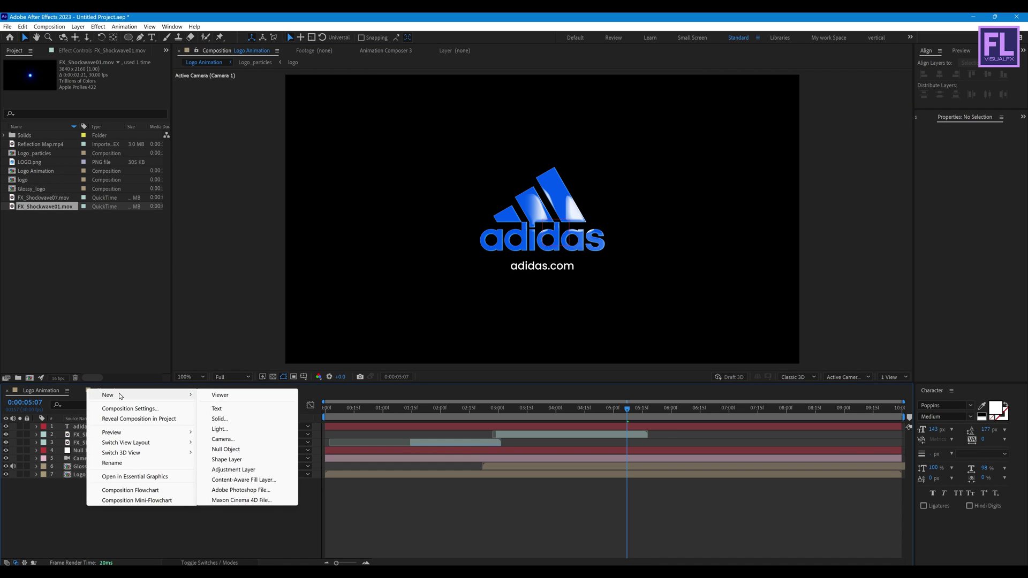
left_click(233, 451)
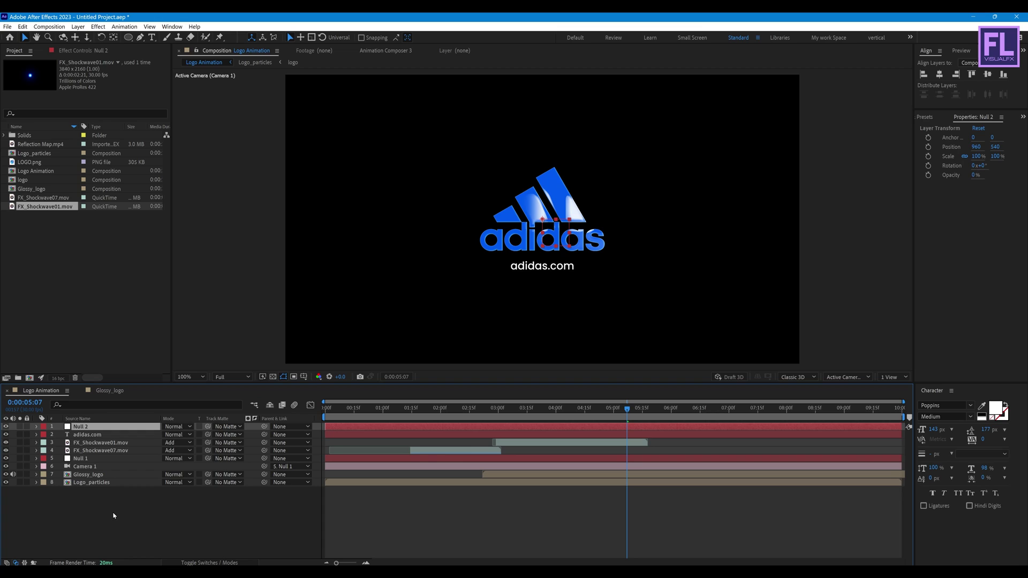
left_click(97, 476)
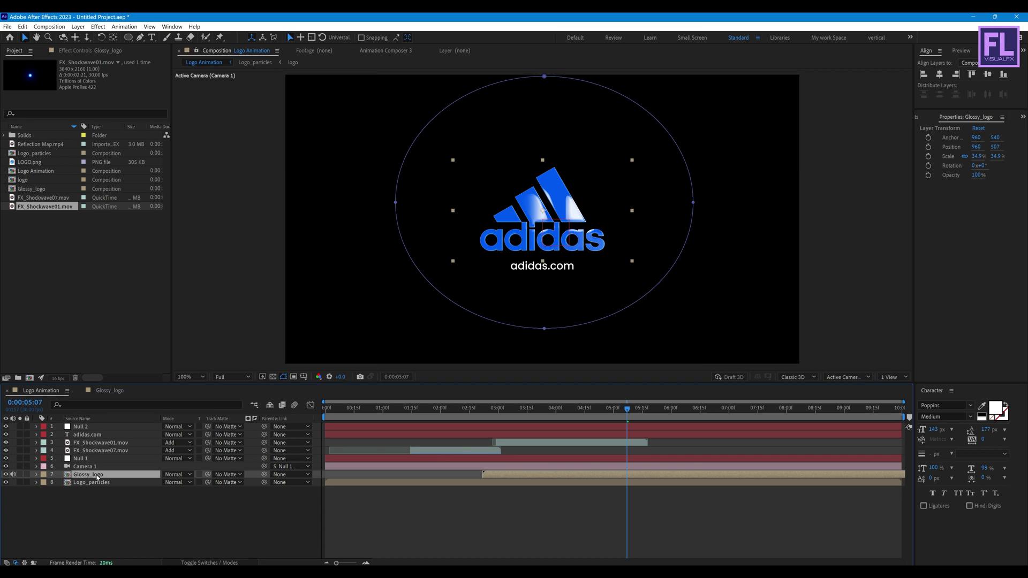
left_click(84, 435, "ctrl")
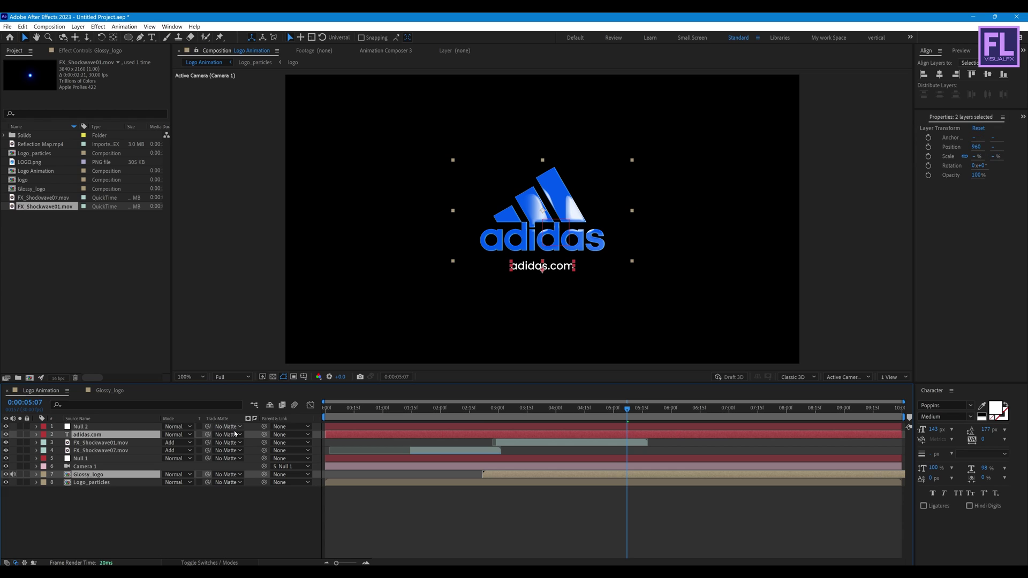
left_click_drag(209, 439, 86, 427)
Keyframe the Null 2 layer's scale from 100% at 0:00:02:22 to 115% at 0:00:09:29.
left_click_drag(576, 417, 484, 422)
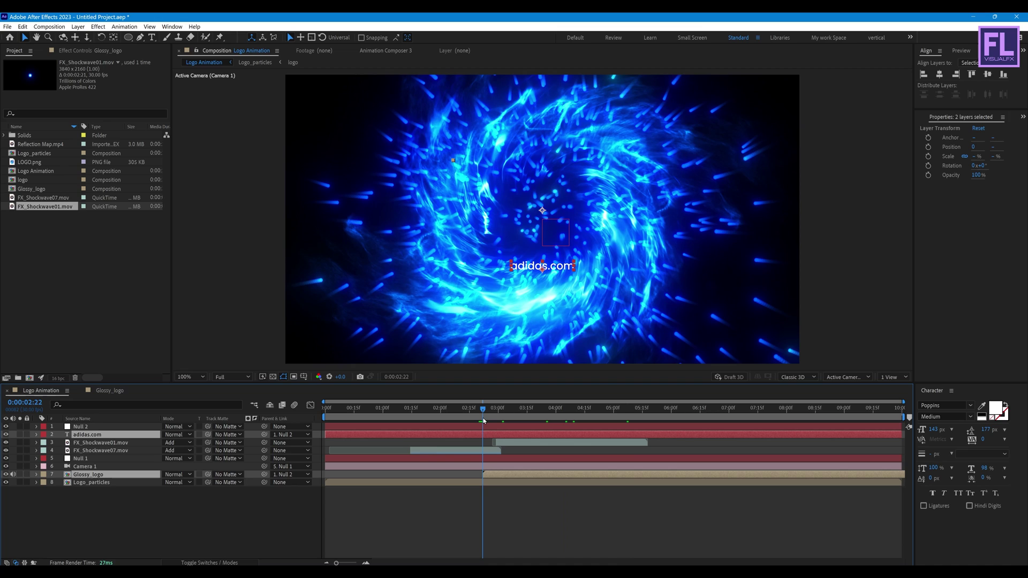
left_click(86, 427)
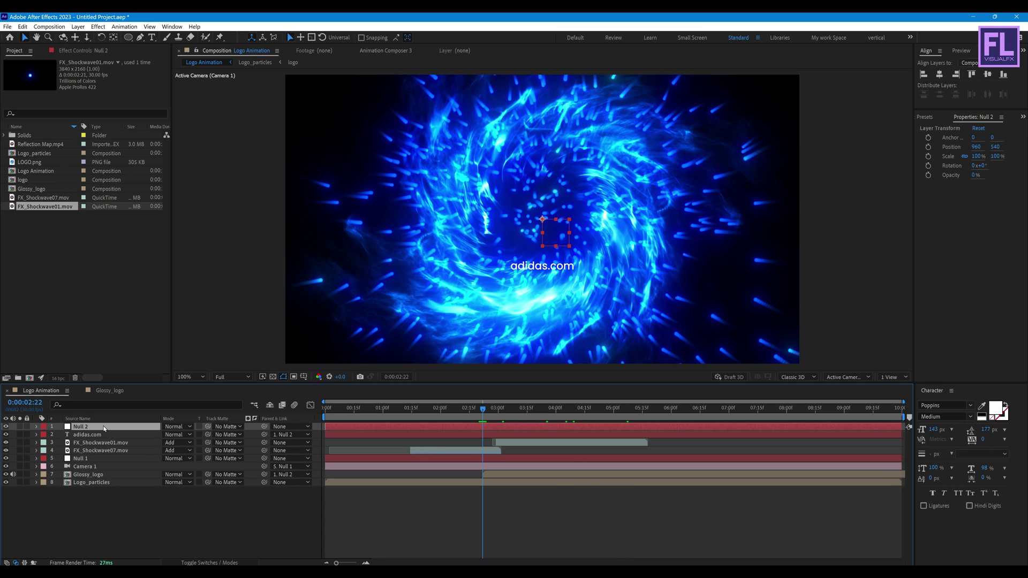
key("s")
left_click(60, 434)
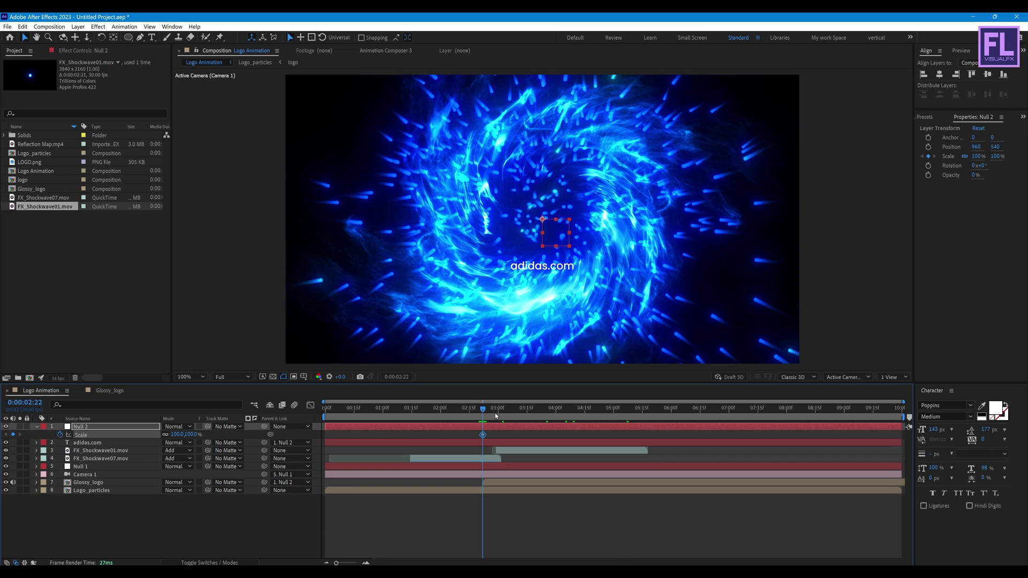
left_click_drag(495, 415, 905, 416)
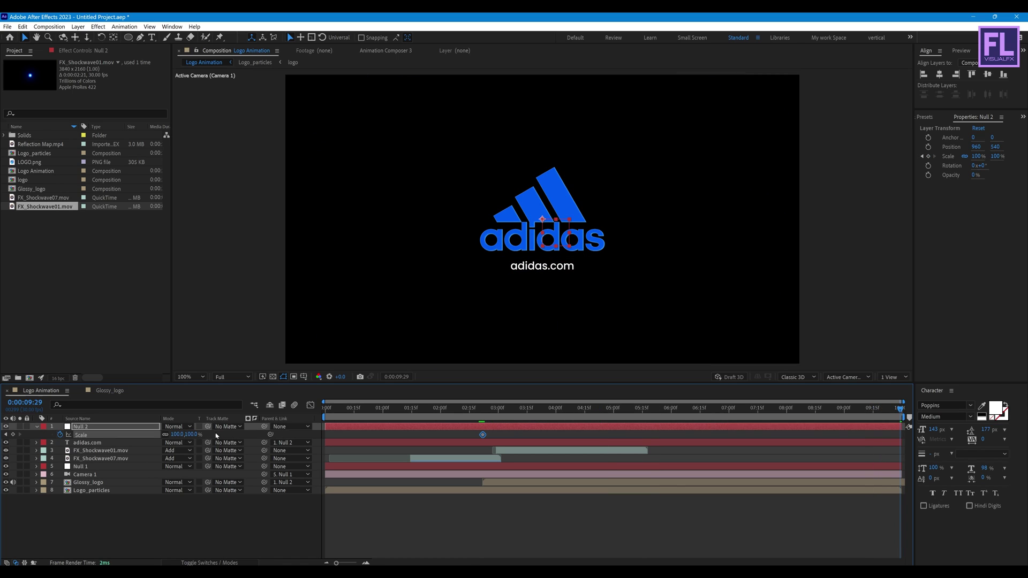
left_click_drag(175, 435, 184, 435)
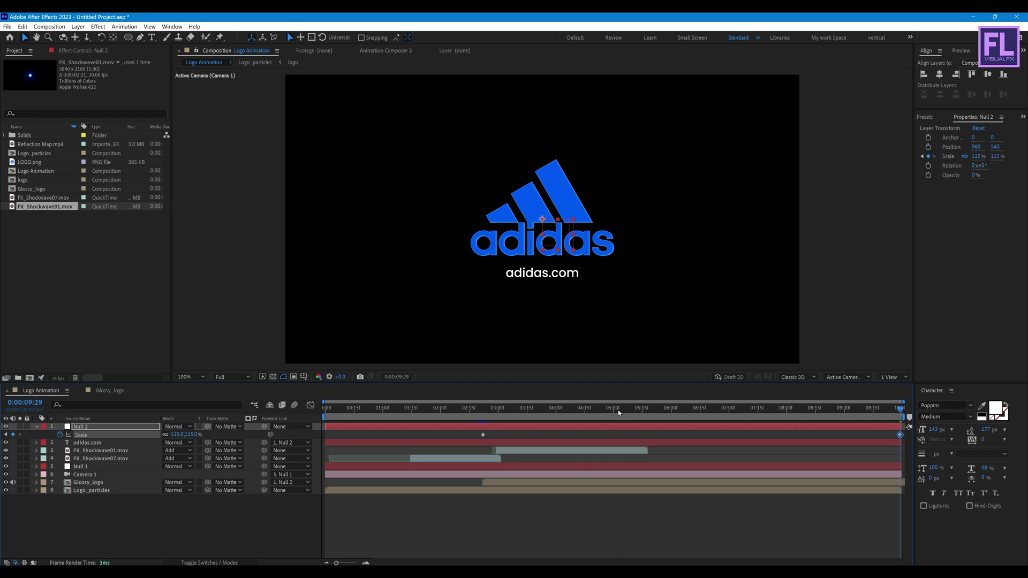
Fade in the adidas.com layer with opacity keyframes of 0% at 0:00:02:22 and 100% at 0:00:03:28, and collapse the layer properties.
left_click_drag(618, 410, 484, 410)
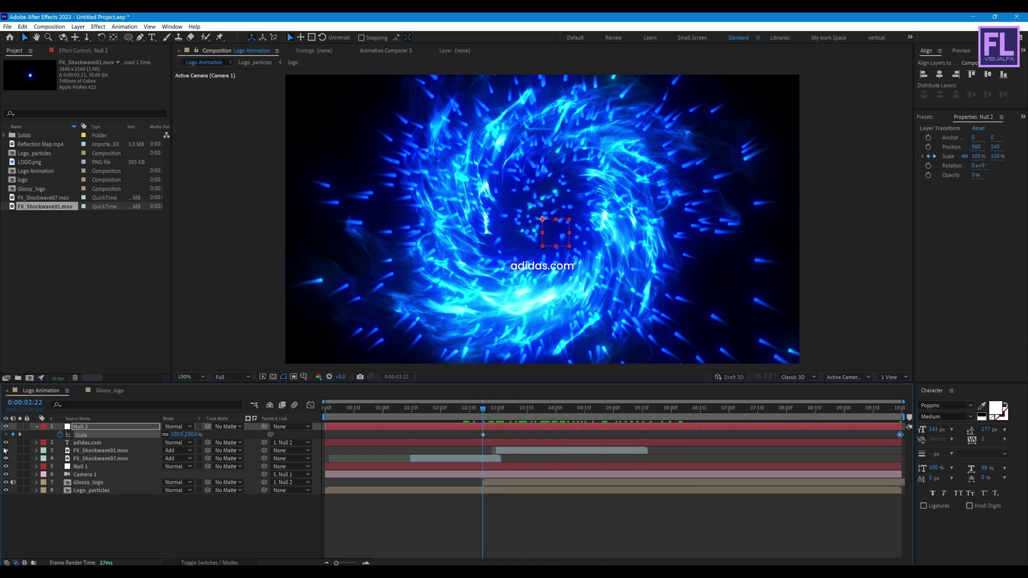
left_click(86, 444)
key("t")
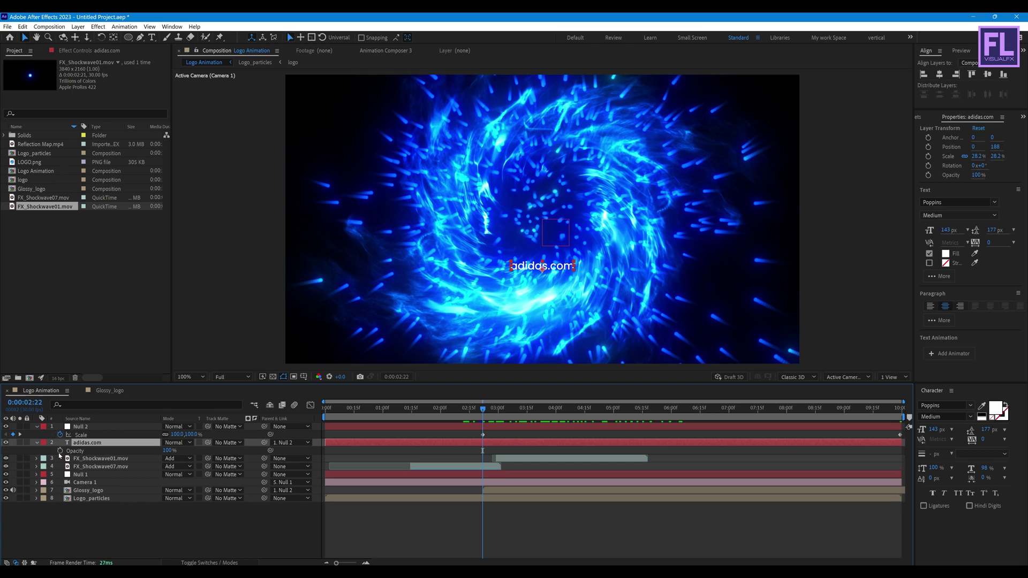
left_click(59, 451)
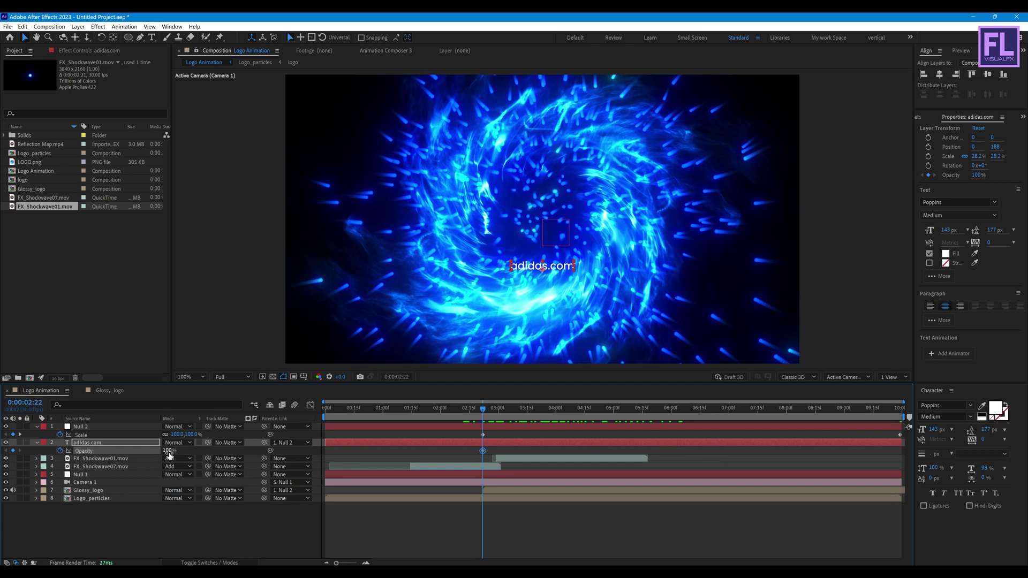
left_click_drag(168, 451, 81, 452)
left_click_drag(483, 411, 553, 418)
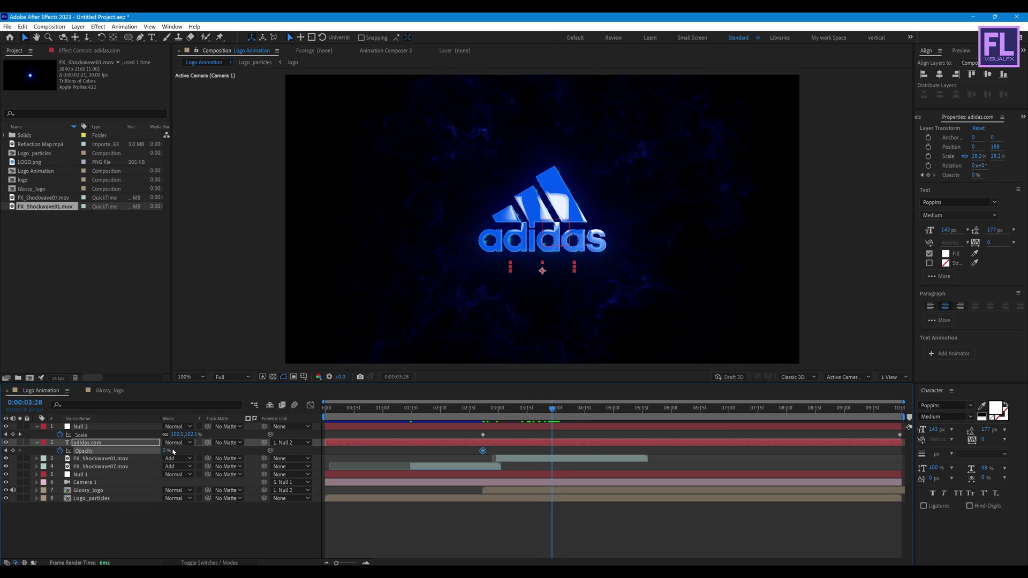
left_click_drag(166, 451, 252, 453)
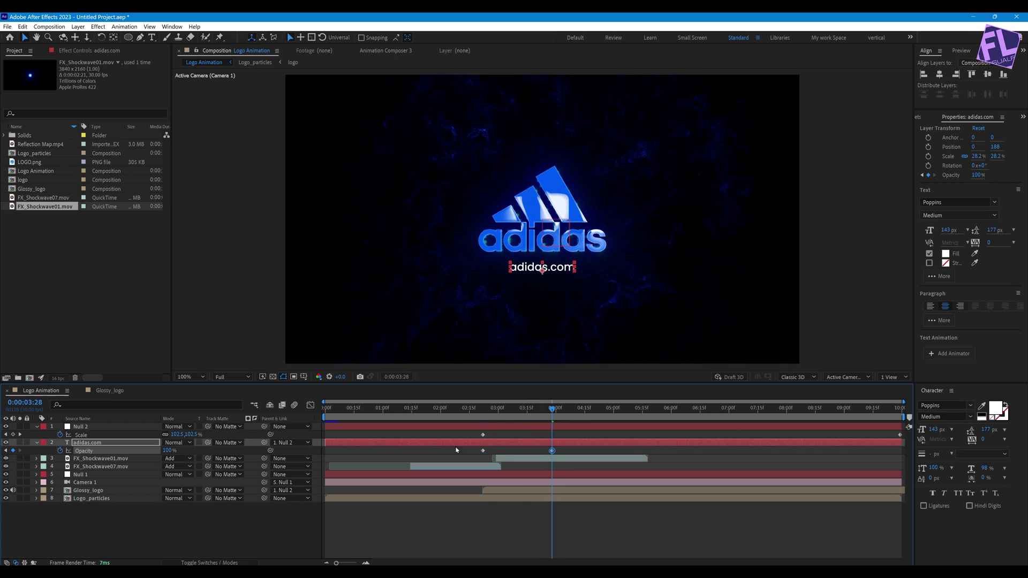
left_click(37, 427)
left_click(36, 435)
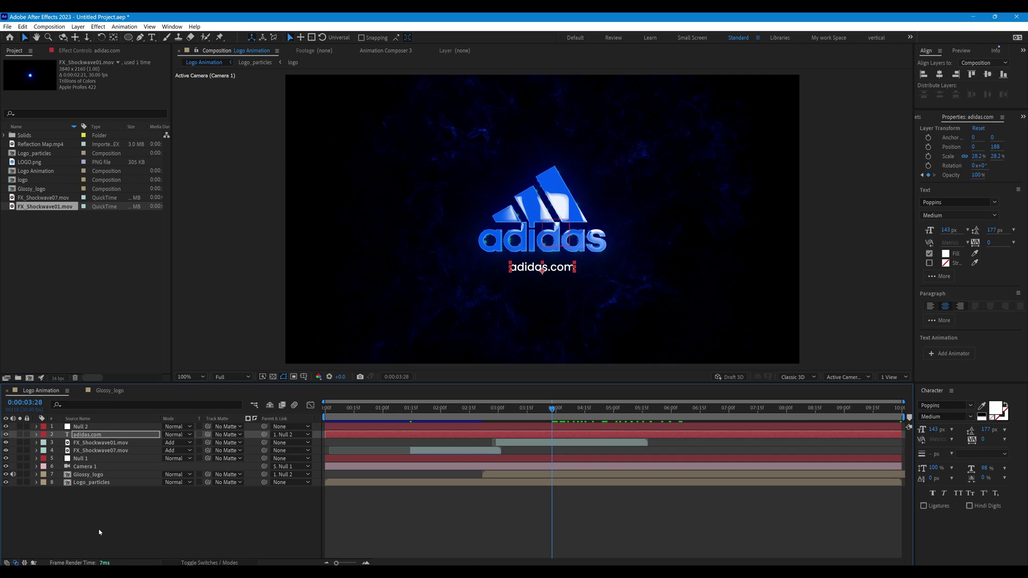
Review the text fade up to 0:00:04:13 and add an adjustment layer above all other layers.
left_click(506, 525)
left_click(523, 409)
left_click_drag(483, 419, 581, 413)
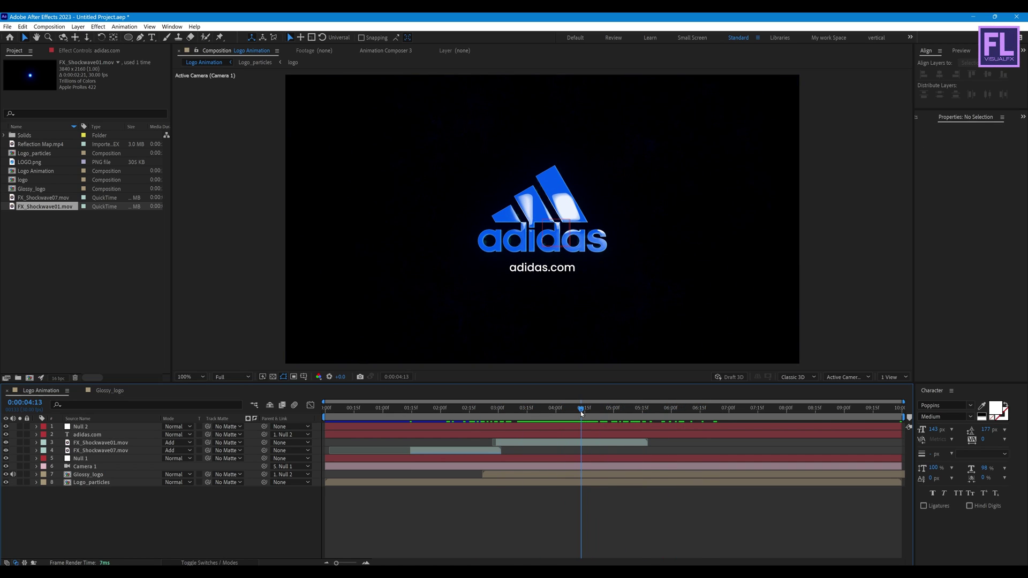
right_click(73, 504)
mouse_move(114, 394)
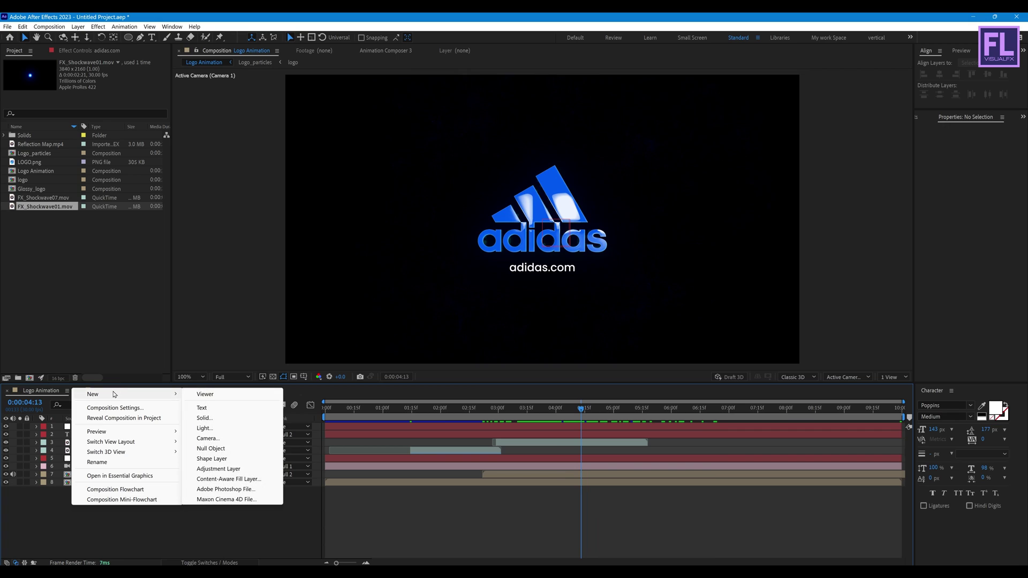
left_click(229, 470)
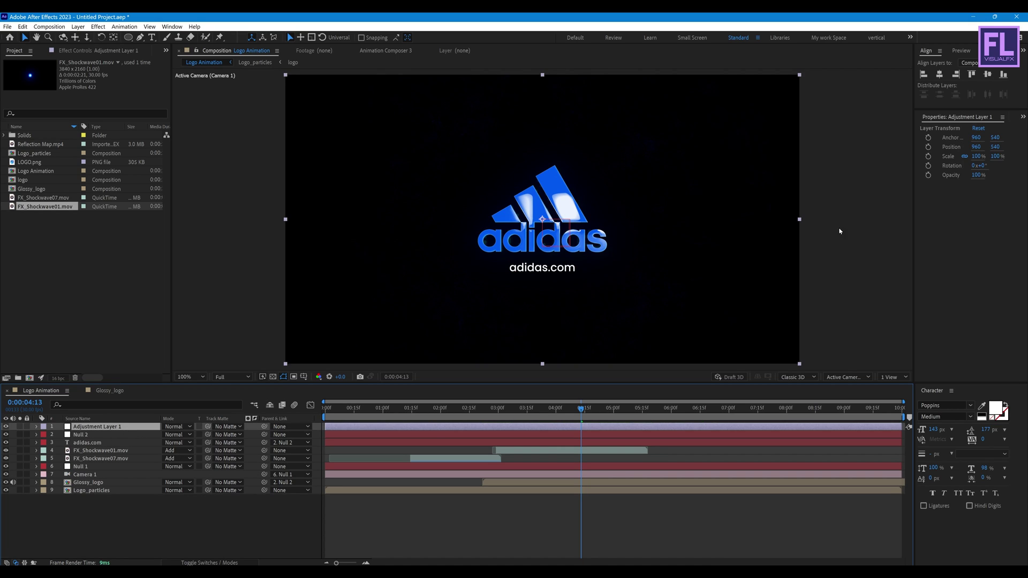
Apply the Sharpen effect to the adjustment layer with a Sharpen Amount of 10.
key("ctrl+5")
type("cc blo")
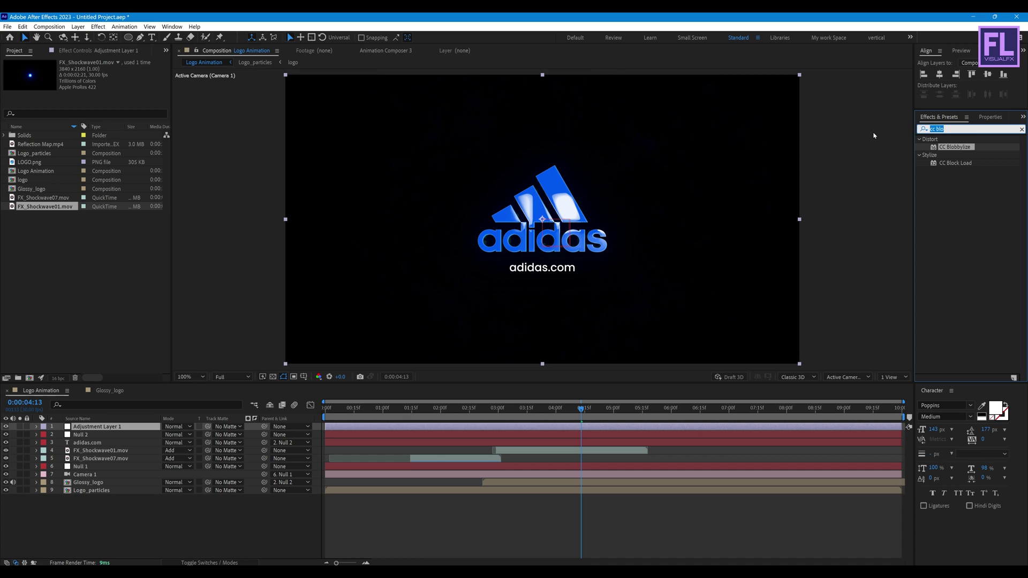
key("BackSpace")
type("shar")
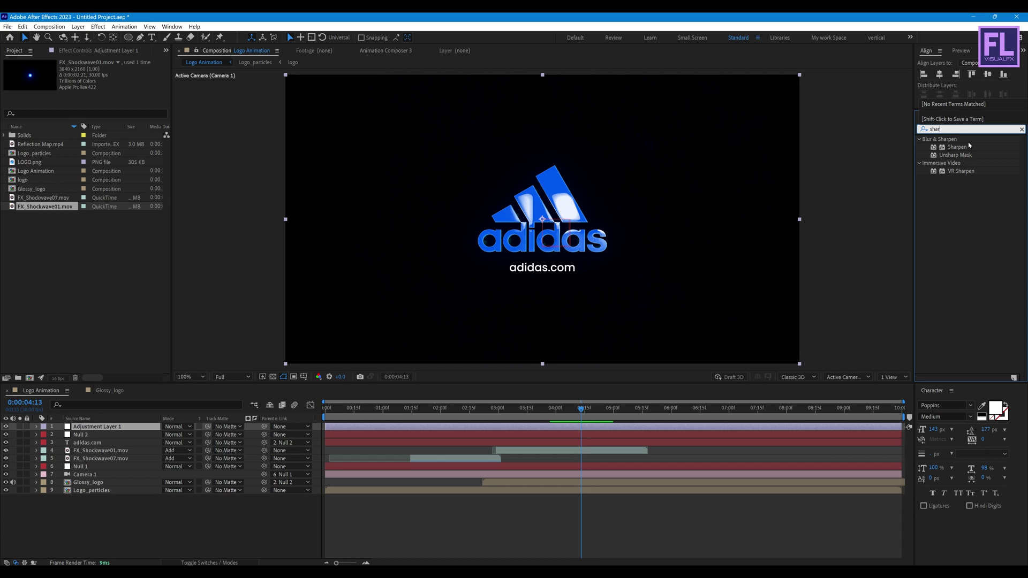
left_click_drag(969, 144, 108, 433)
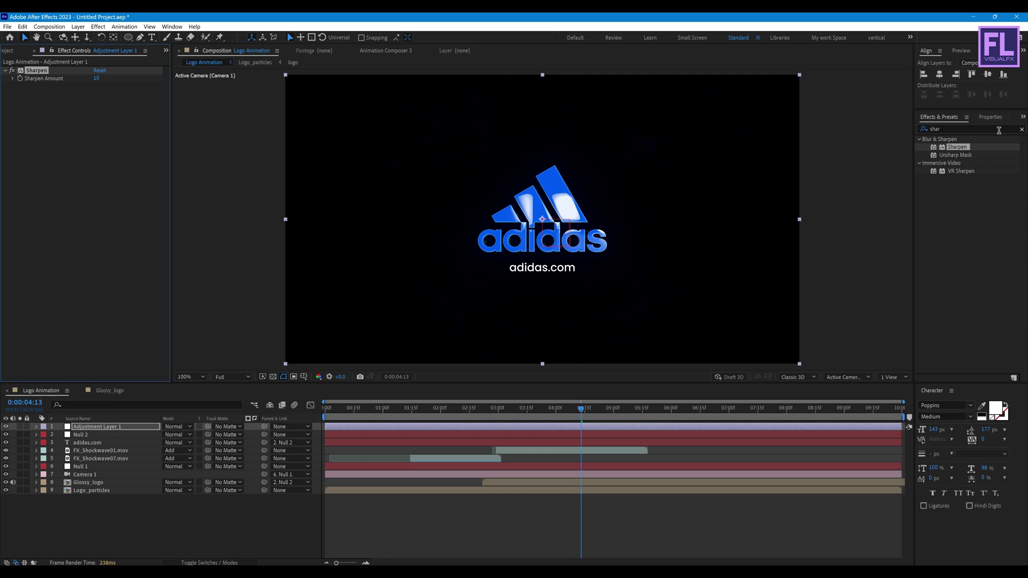
Apply the Noise effect to the adjustment layer with the amount of noise at 5% and Use Color Noise off.
left_click(967, 129)
type("noise")
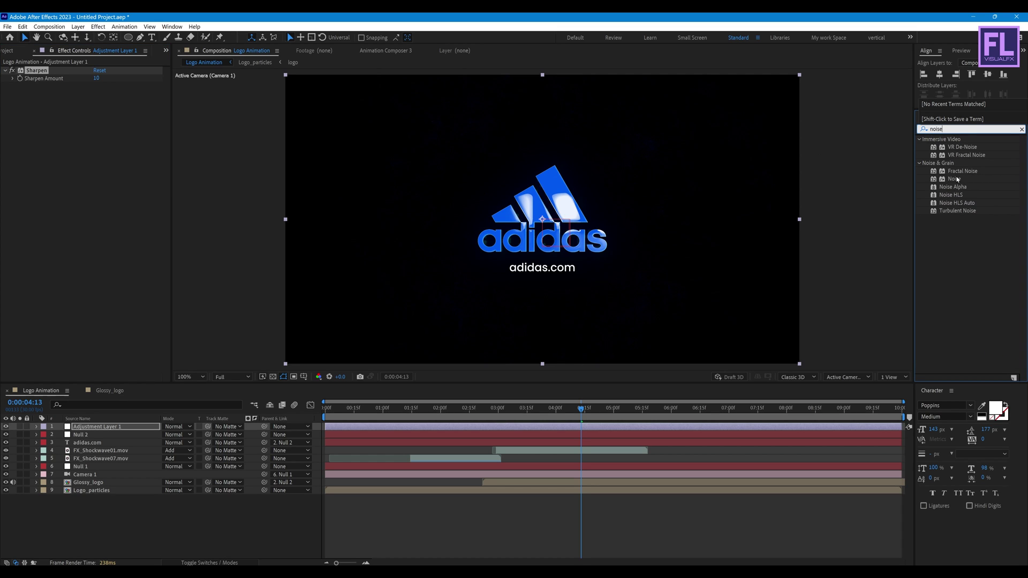
left_click_drag(958, 179, 106, 112)
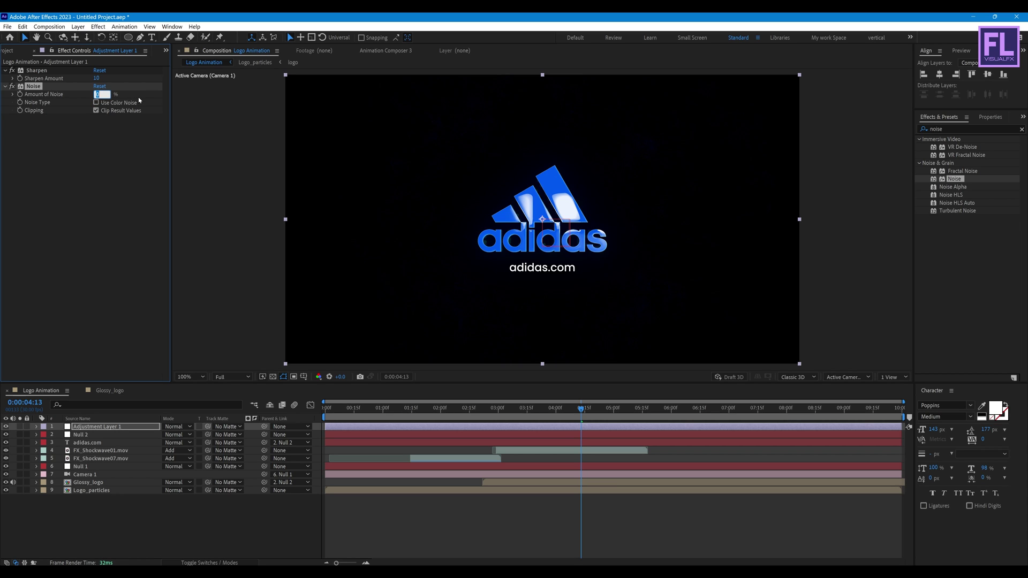
type("5")
left_click(32, 148)
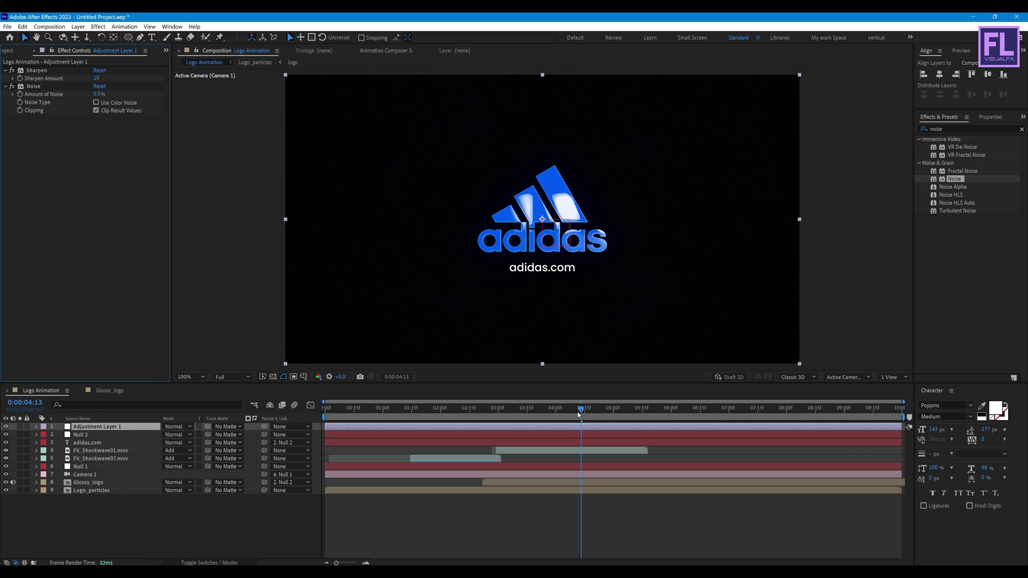
End the work area at 0:00:07:00, preview the Logo Animation composition, and scrub back to 0:00:03:25.
left_click_drag(578, 414, 732, 418)
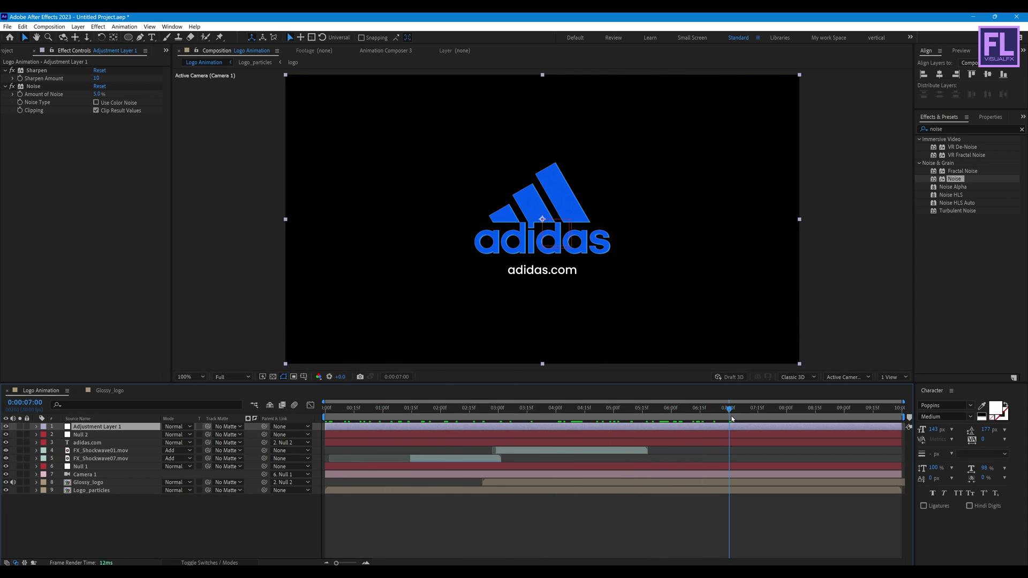
key("space")
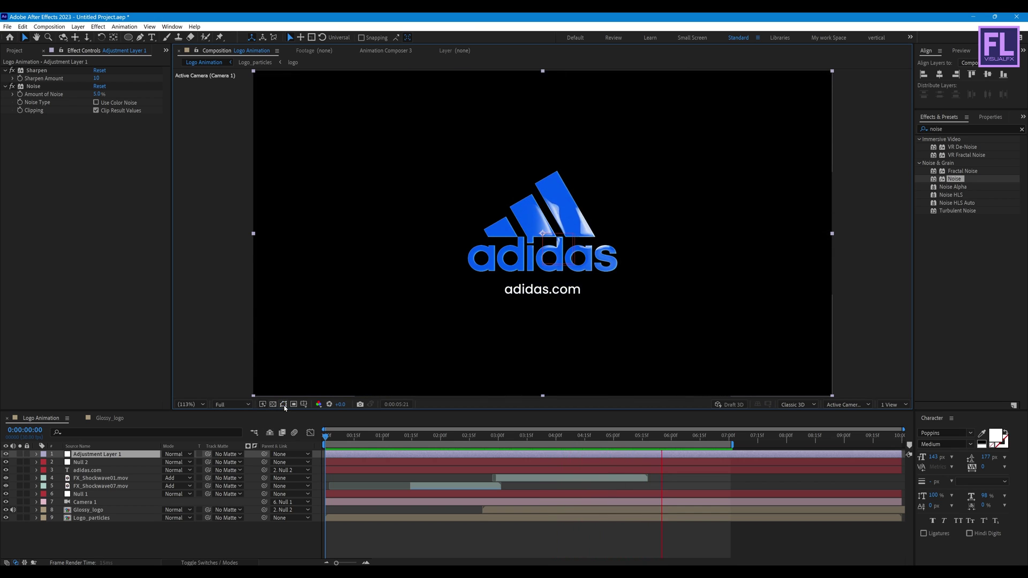
left_click(329, 462)
key("space")
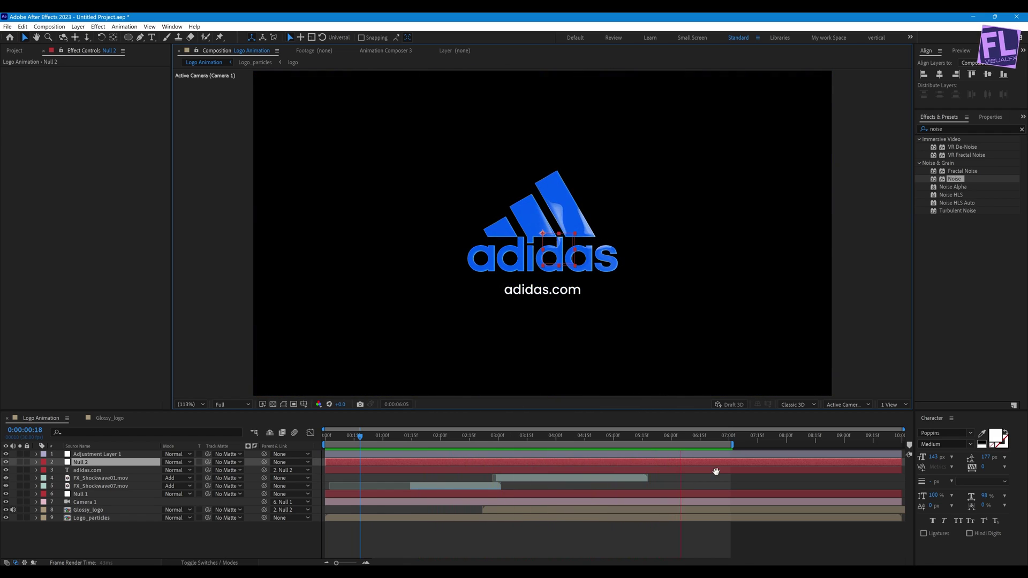
left_click(689, 438)
left_click_drag(688, 438, 549, 438)
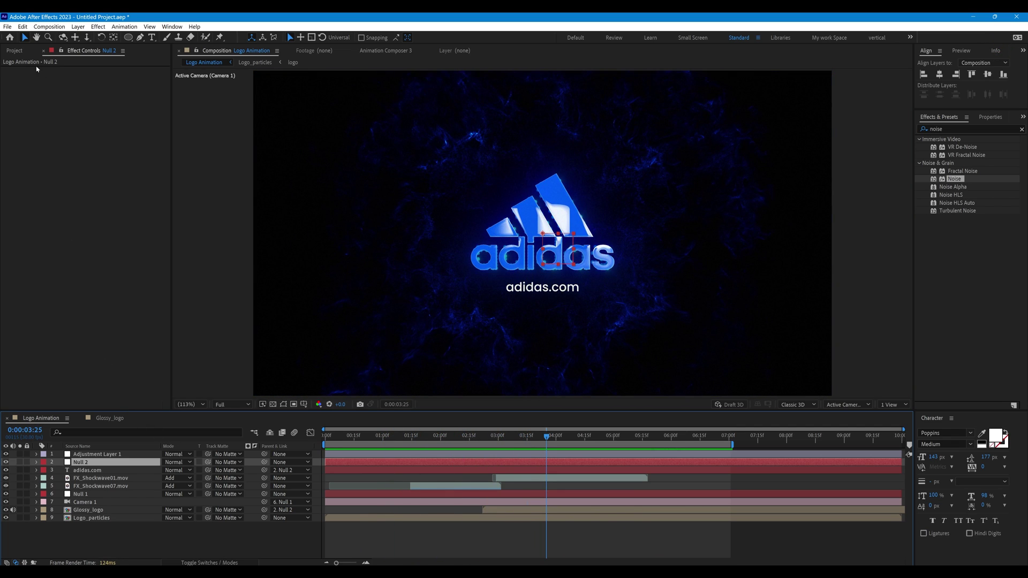
Open the logo composition and import LOGO 2.png into the project.
left_click(13, 51)
left_click(24, 180)
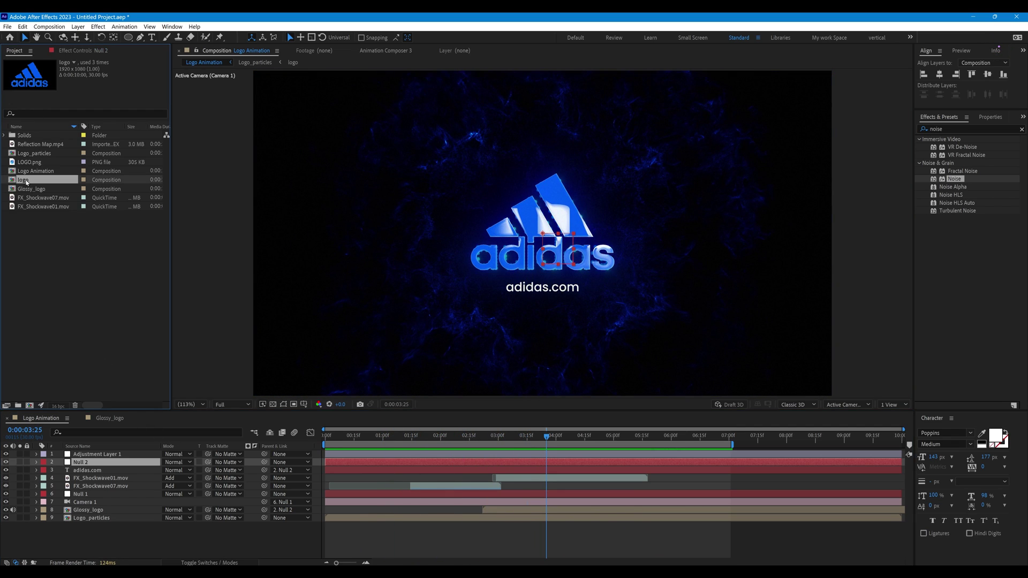
double_click(26, 182)
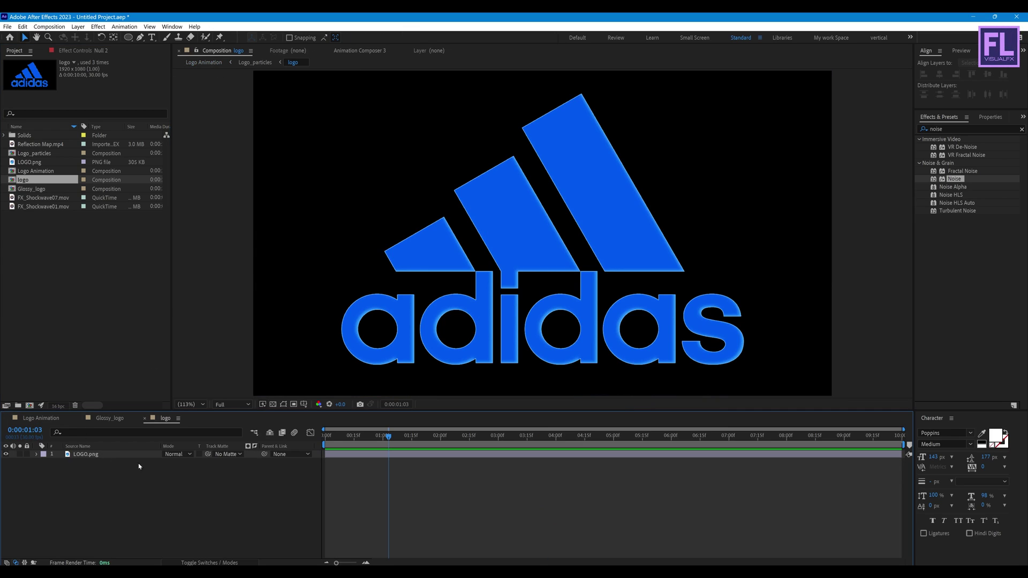
left_click(431, 563)
left_click_drag(520, 177, 36, 253)
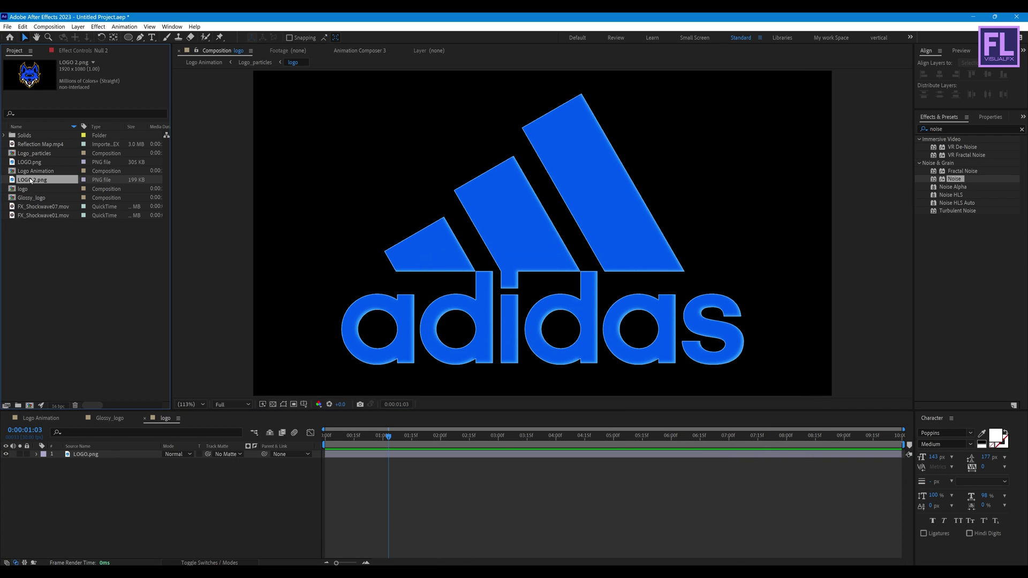
Place LOGO 2.png above LOGO.png in the logo composition and hide the LOGO.png layer.
left_click_drag(30, 182, 40, 459)
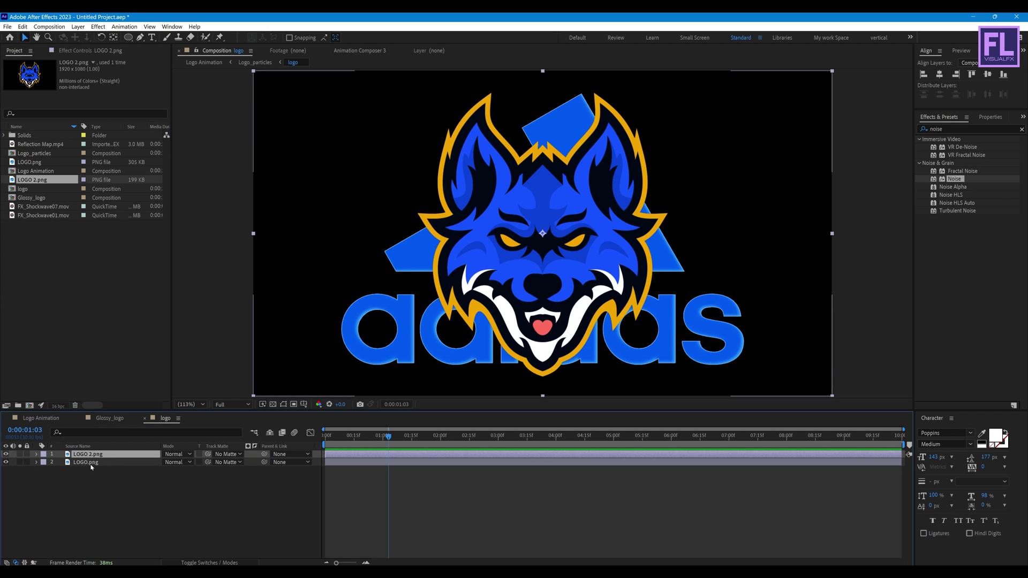
left_click(96, 463)
left_click(6, 463)
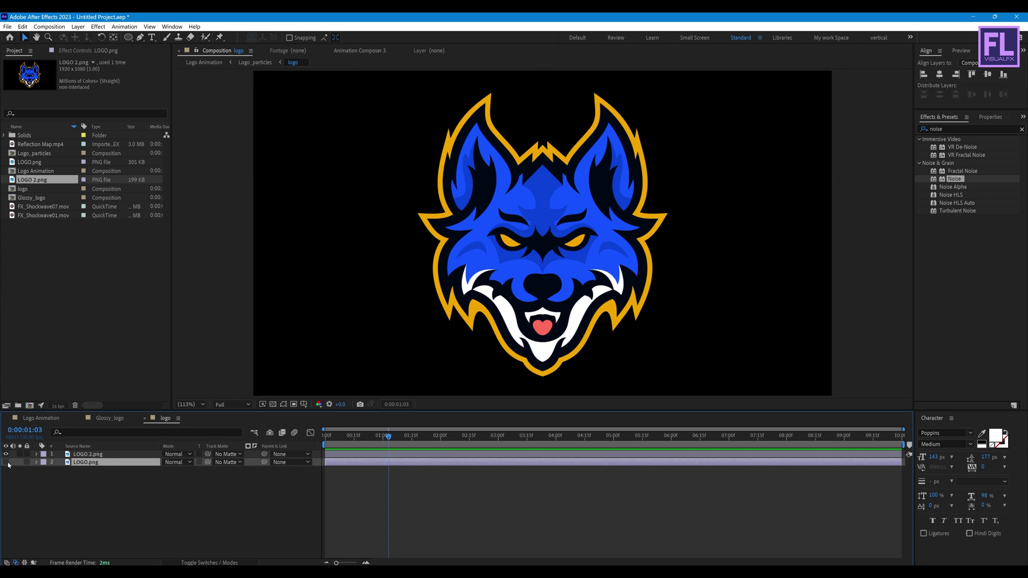
left_click(169, 488)
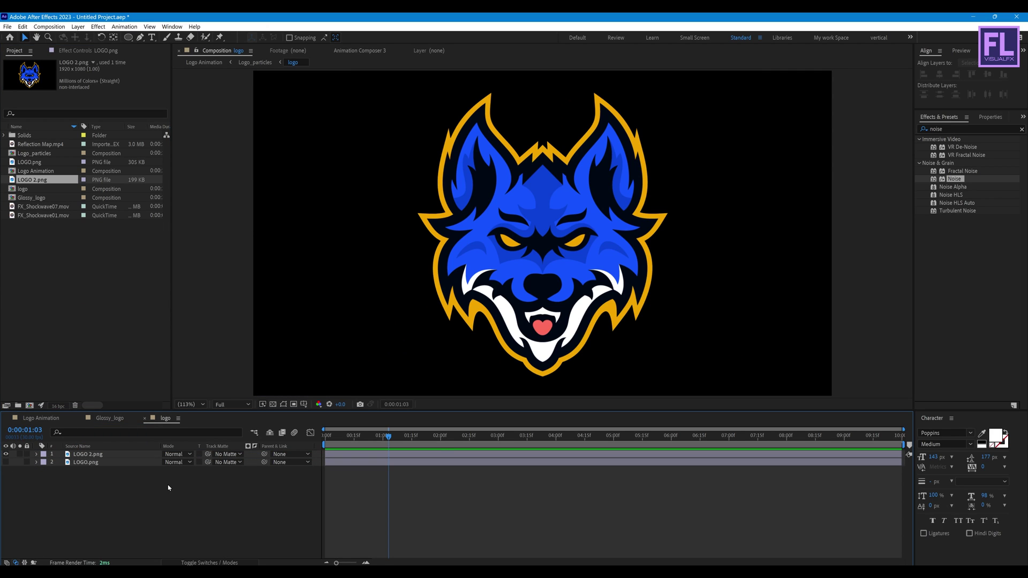
Return to the Logo Animation composition and check the replaced logo at 0:00:04:04 and 0:00:05:01.
left_click(37, 418)
left_click_drag(390, 438, 567, 435)
left_click(564, 435)
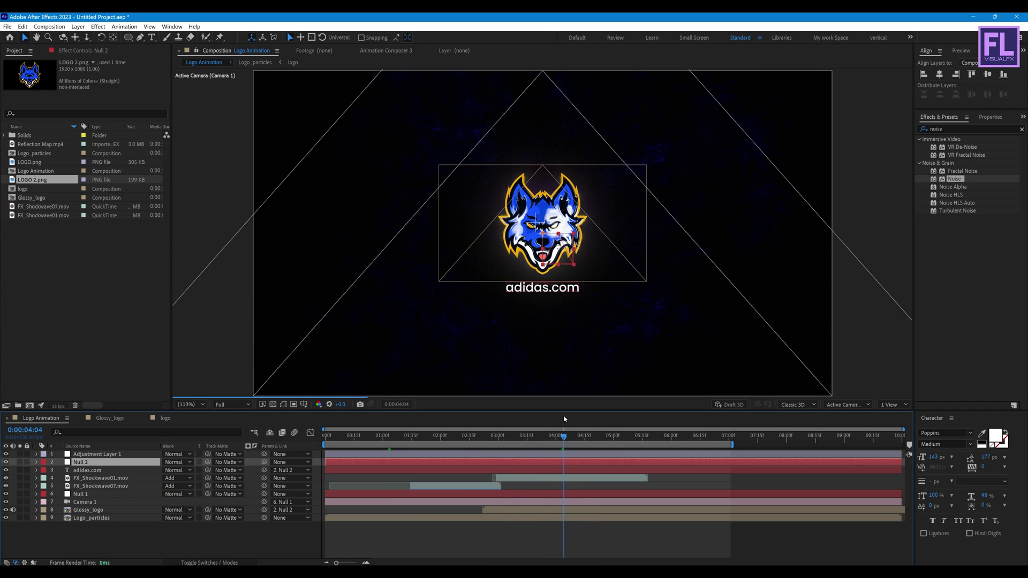
left_click(616, 436)
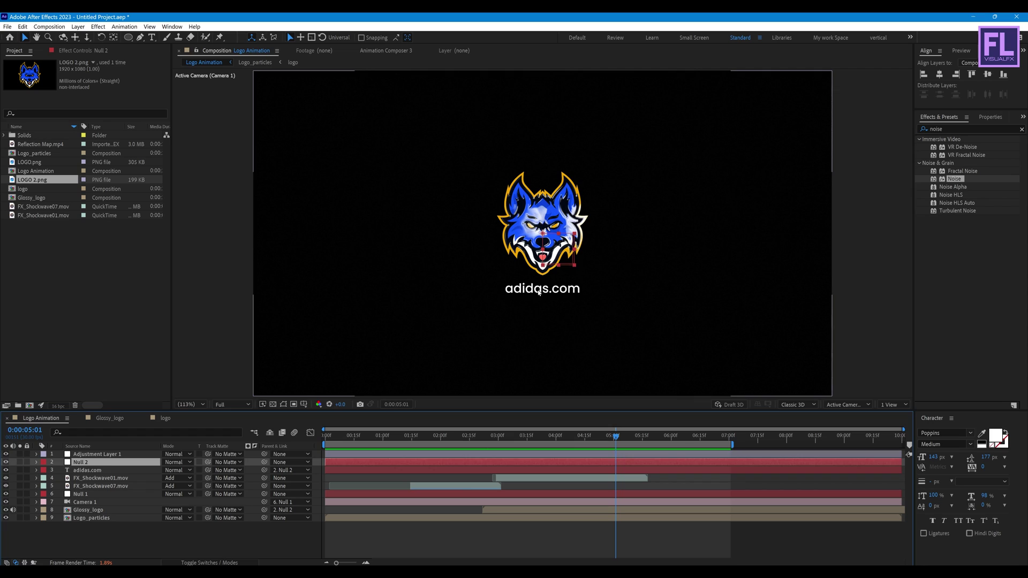
Replace the adidas.com tagline with "Add your text".
left_click(97, 454)
left_click(86, 471)
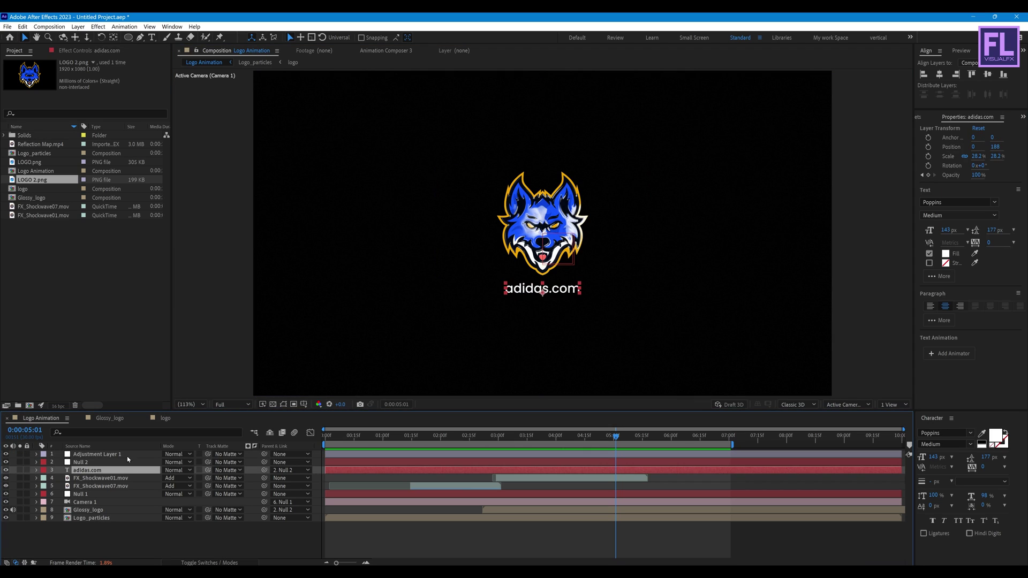
key("ctrl+t")
double_click(557, 289)
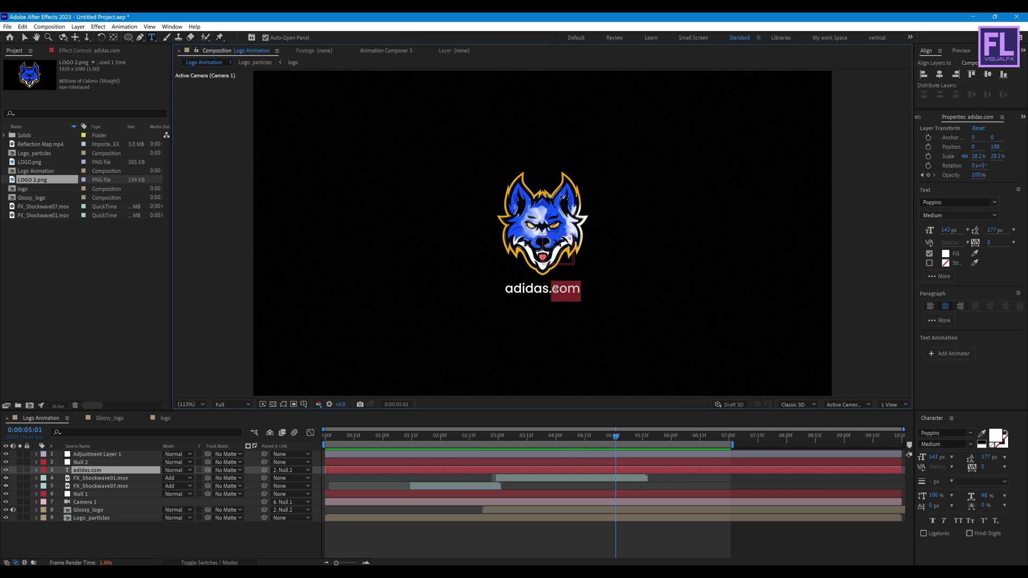
triple_click(556, 289)
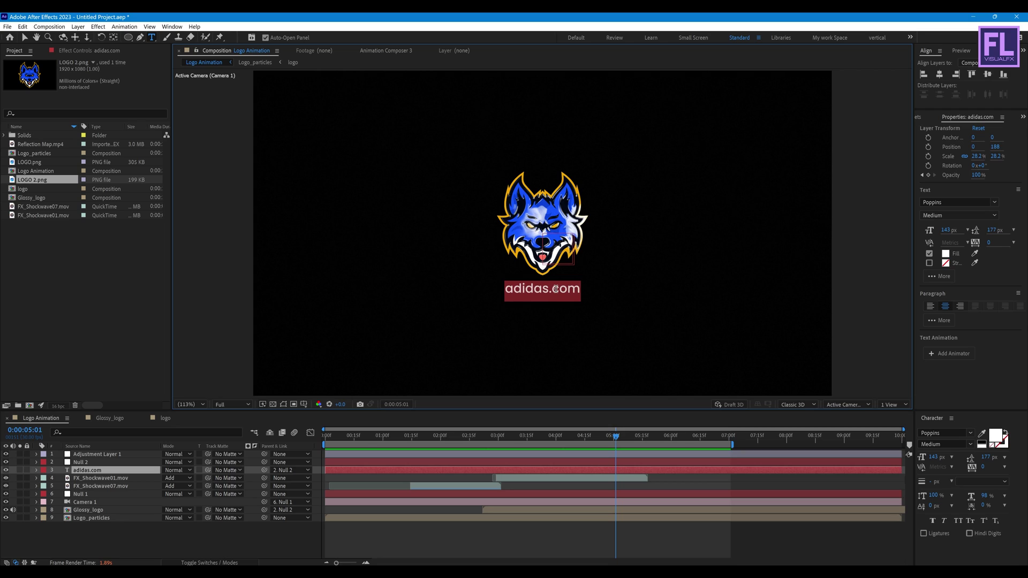
key("BackSpace")
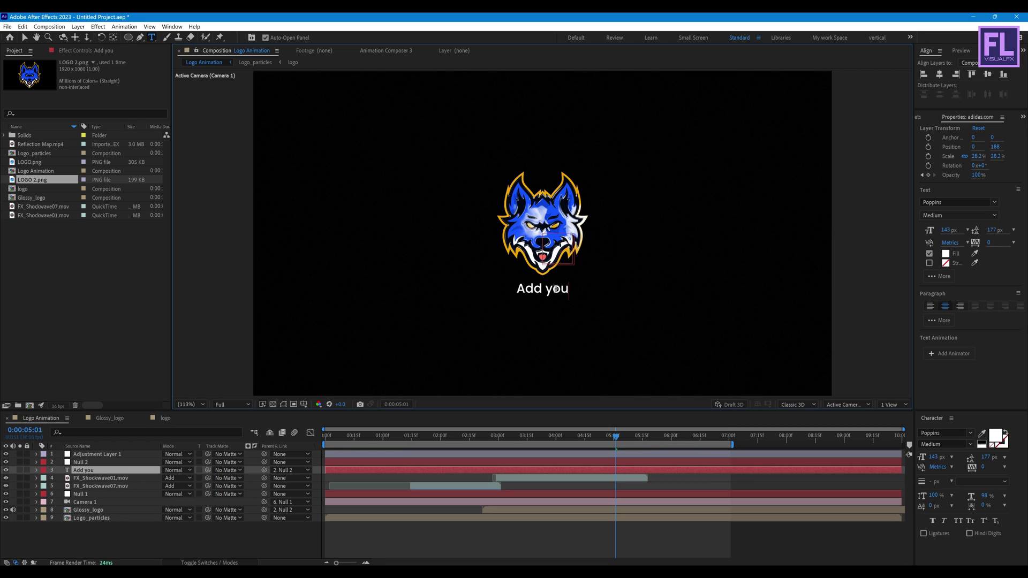
type("text")
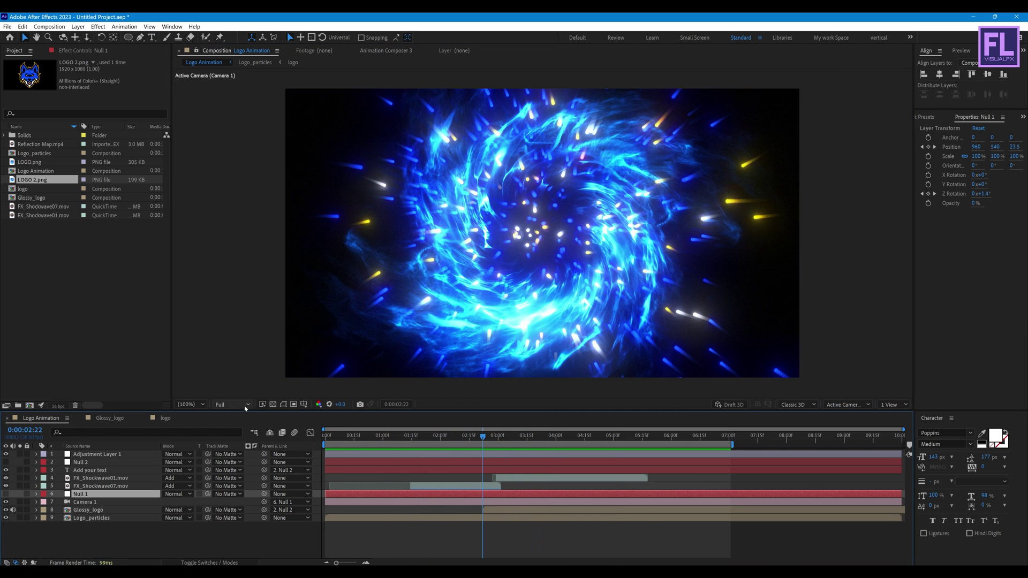
Set the composition view to Fit, maximize it, and preview the finished Logo Animation.
left_click(197, 405)
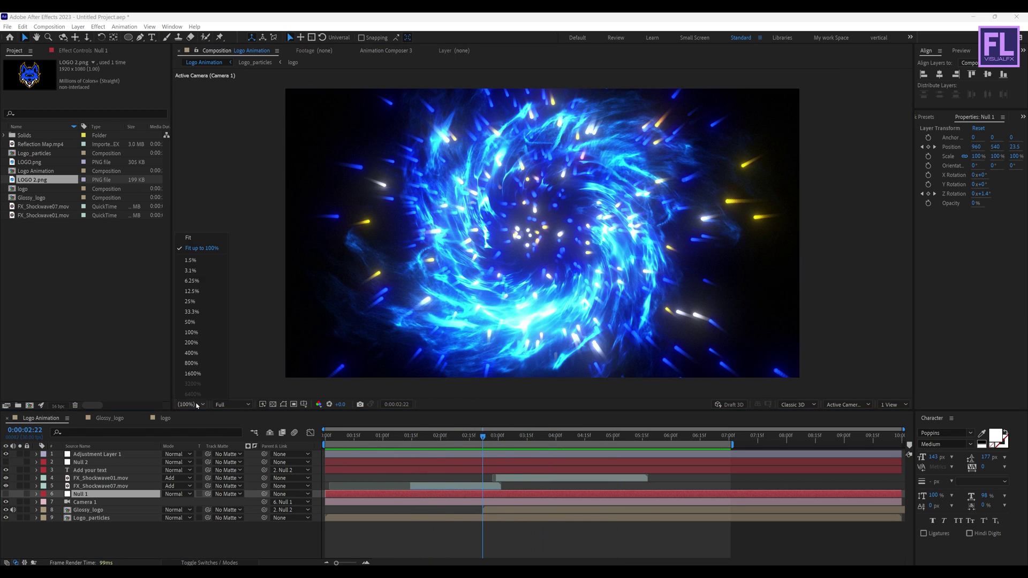
left_click(196, 237)
key("grave")
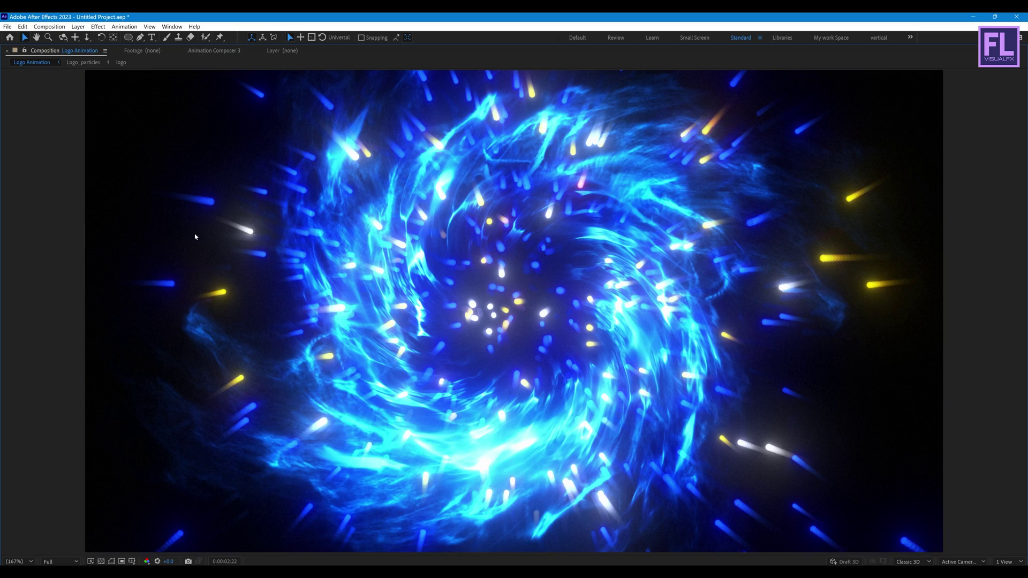
key("space")
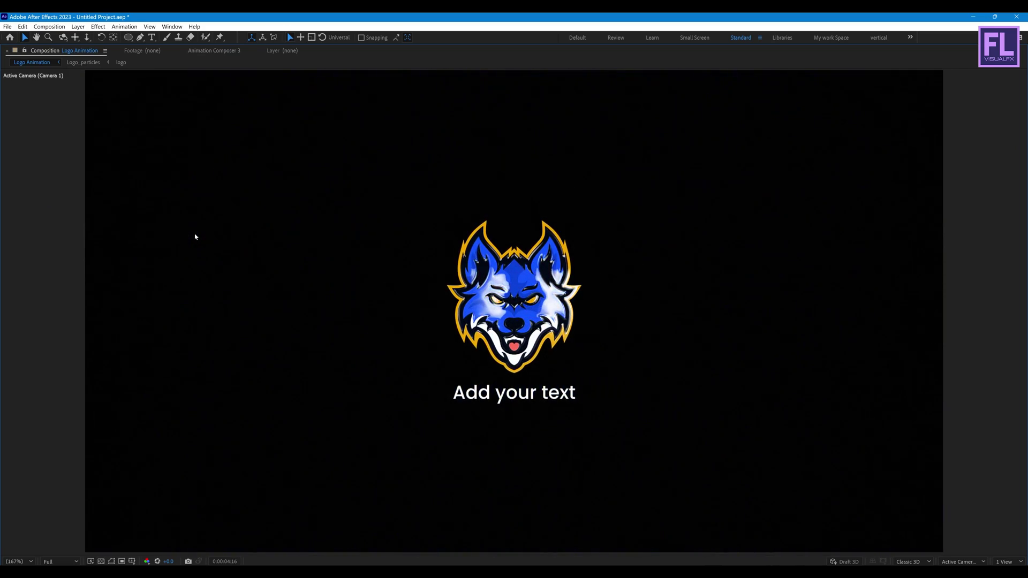